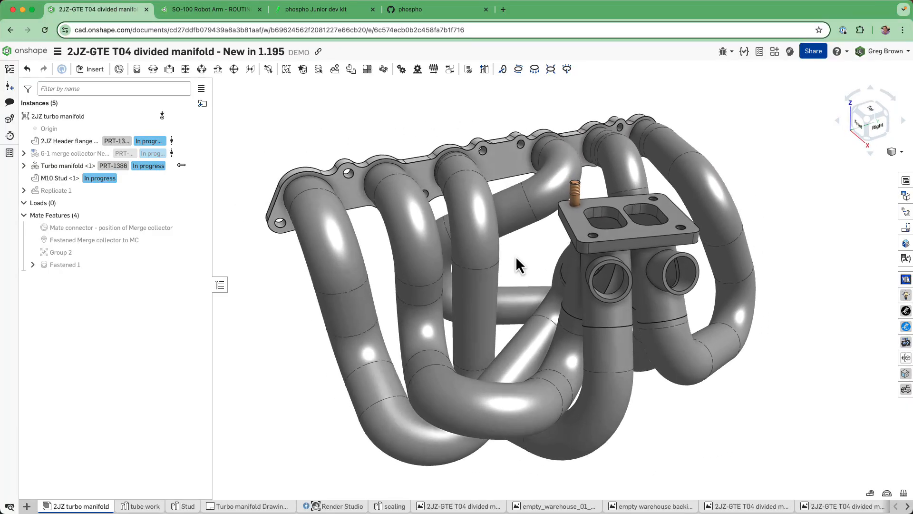
View the SO-100 Robot Arm routing assembly and the phospho Junior dev kit page, and return to the 2JZ manifold assembly
click(218, 11)
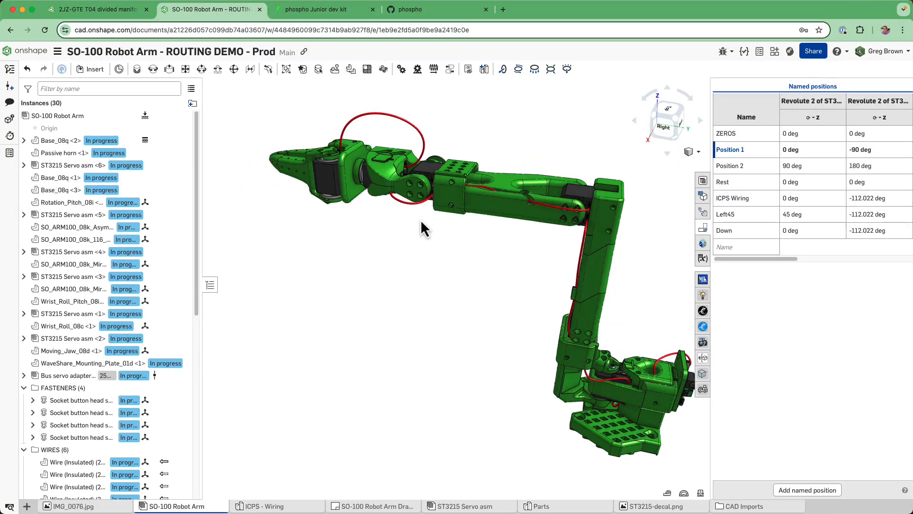
click(321, 10)
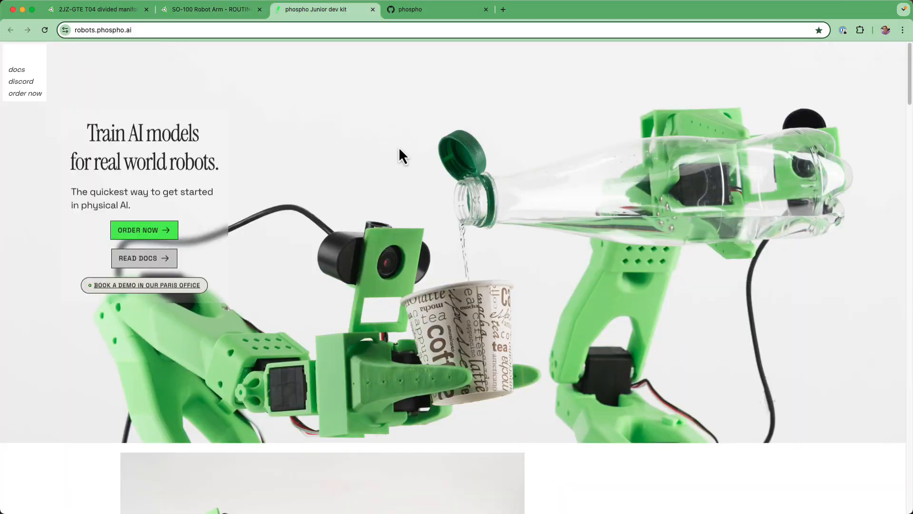
click(229, 11)
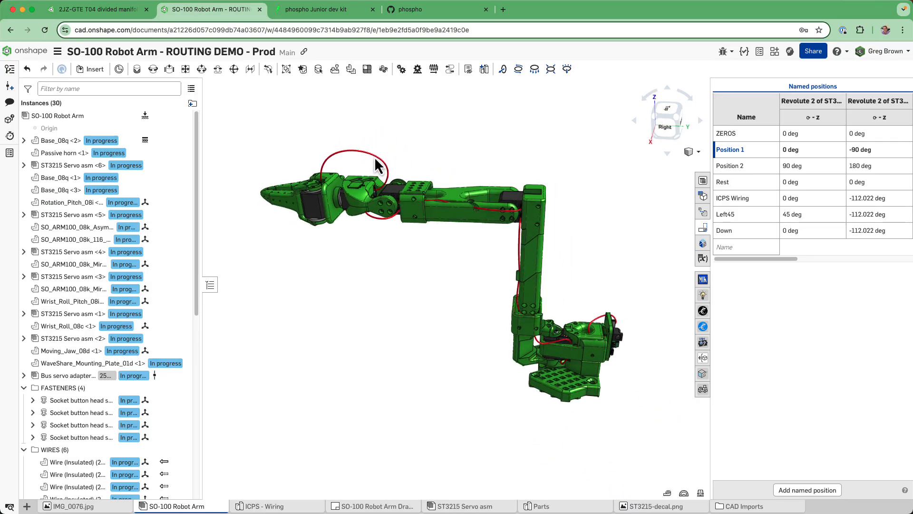
click(121, 16)
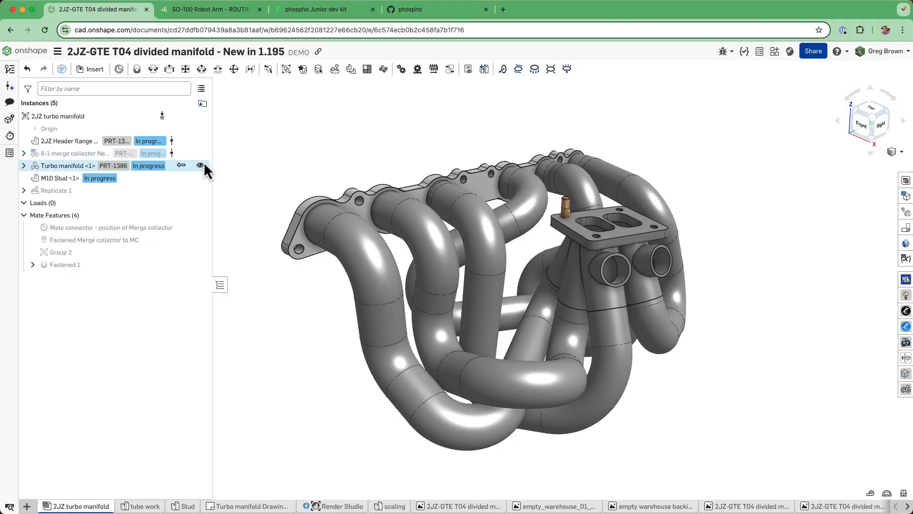
Inspect the M10 stud's seating in the turbo flange with a temporary section view through the stud, and turn the section off
scroll(627, 191, up, 8)
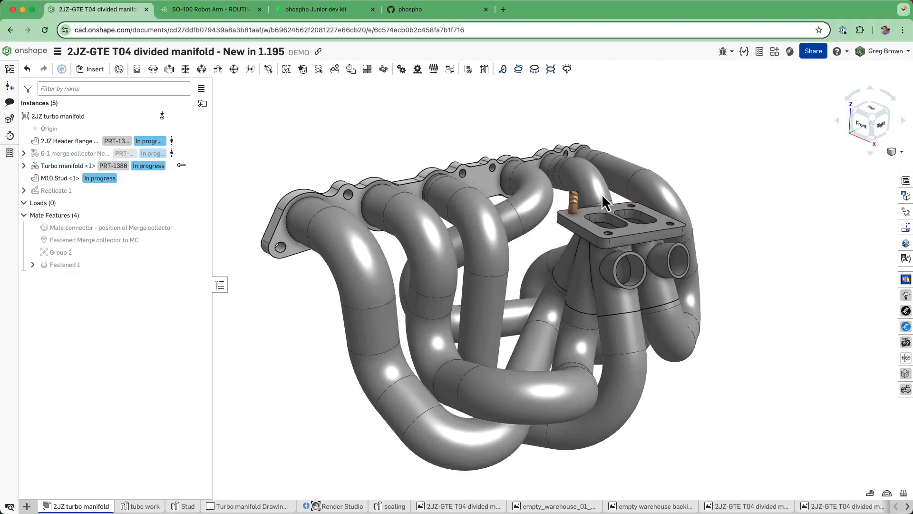
scroll(593, 193, up, 5)
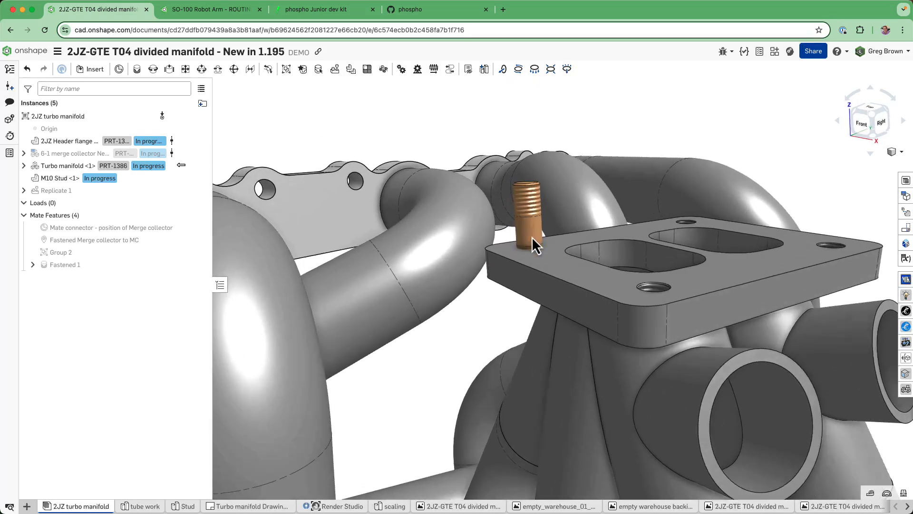
click(532, 233)
key(shift+x)
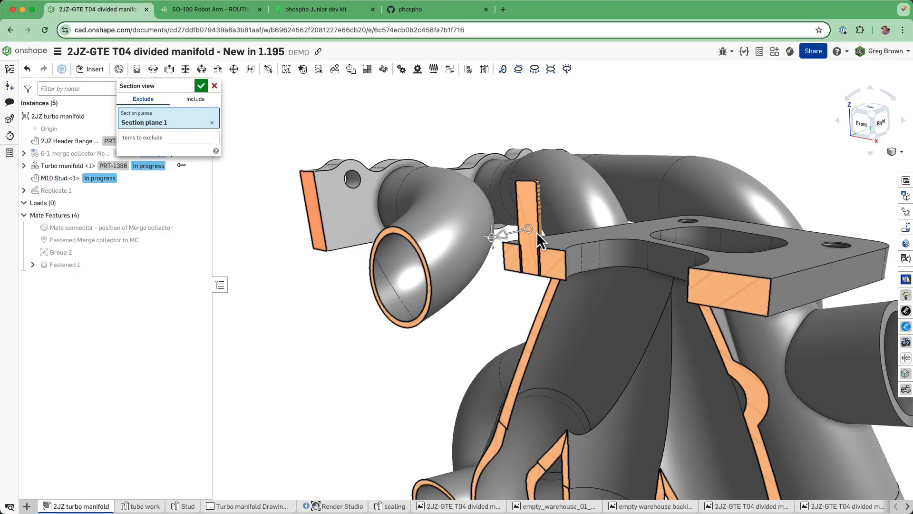
click(199, 88)
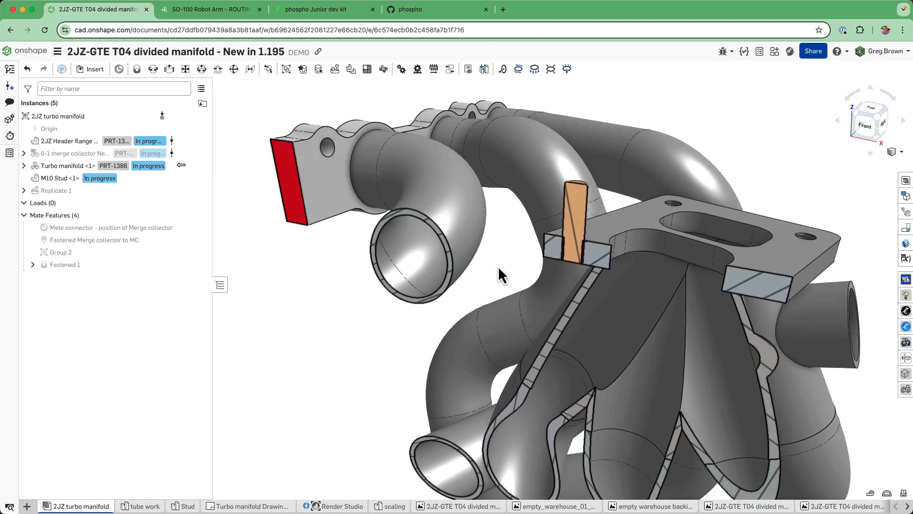
key(shift+x)
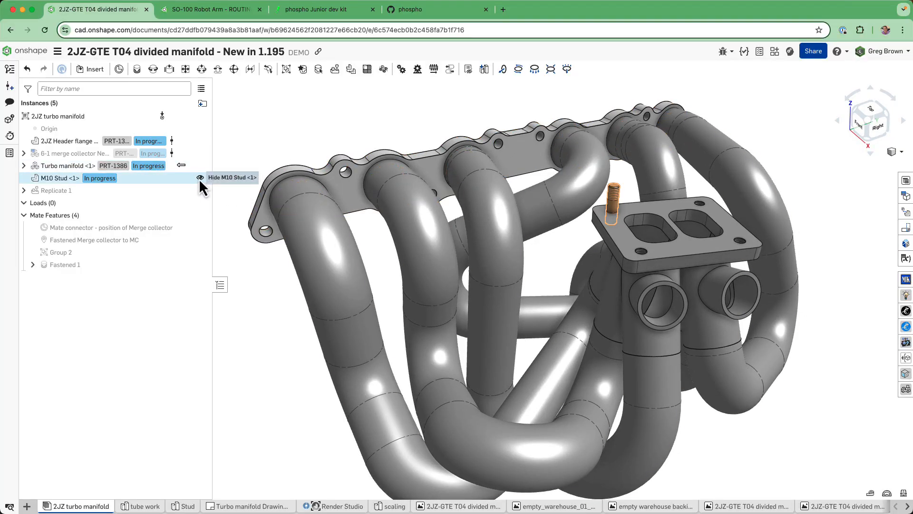
Hide the M10 stud and the turbo manifold, and show the 6-1 merge collector alongside the header flange
click(200, 177)
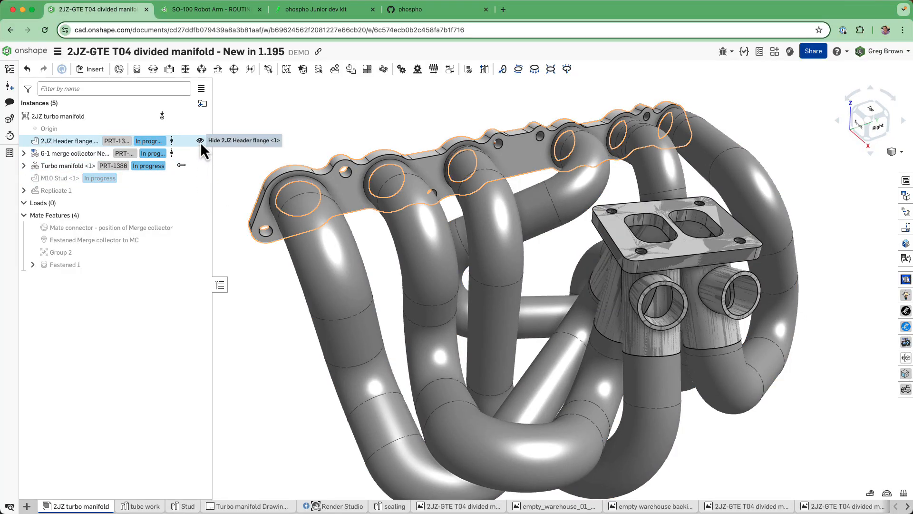
click(200, 166)
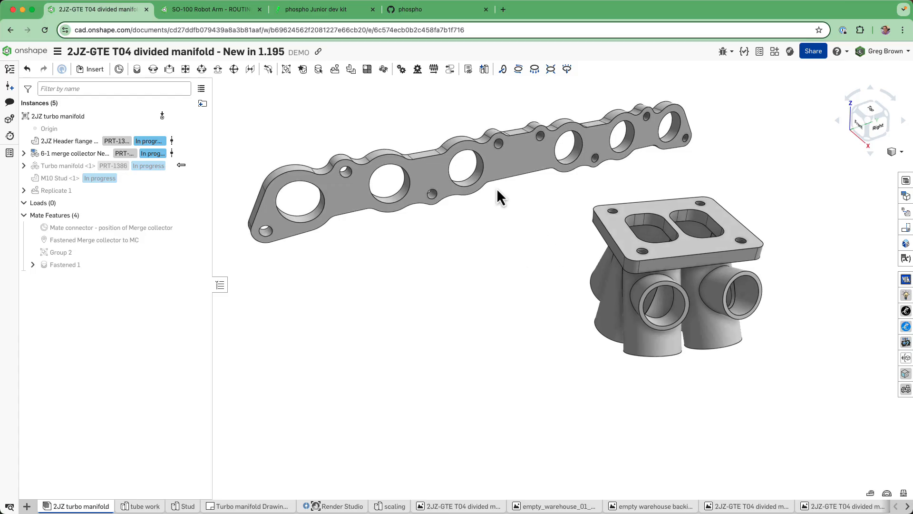
right_drag(500, 195, 549, 299)
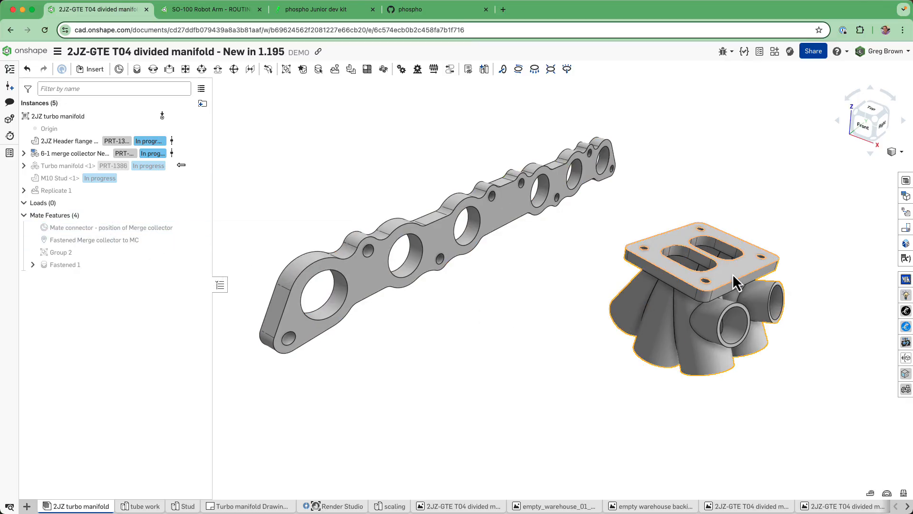
right_drag(729, 267, 491, 237)
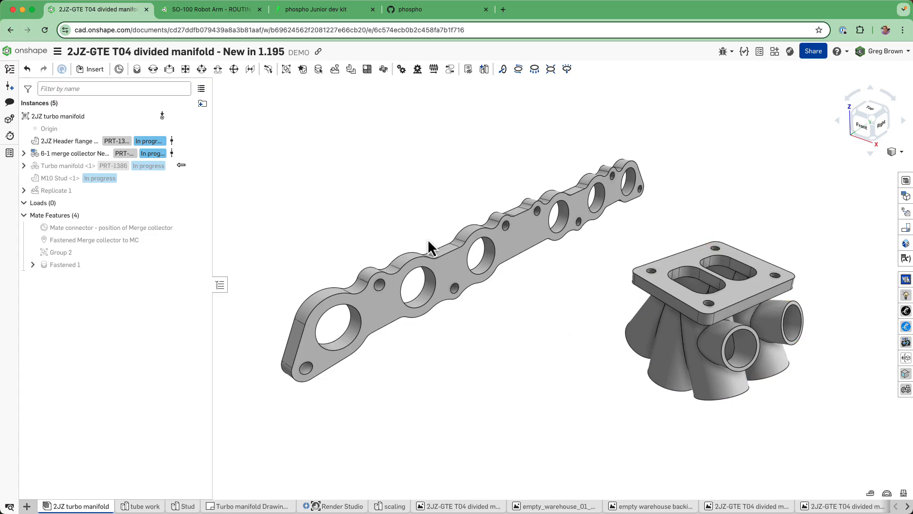
Open the tube work Part Studio and roll its feature history back to Transform 1
click(143, 506)
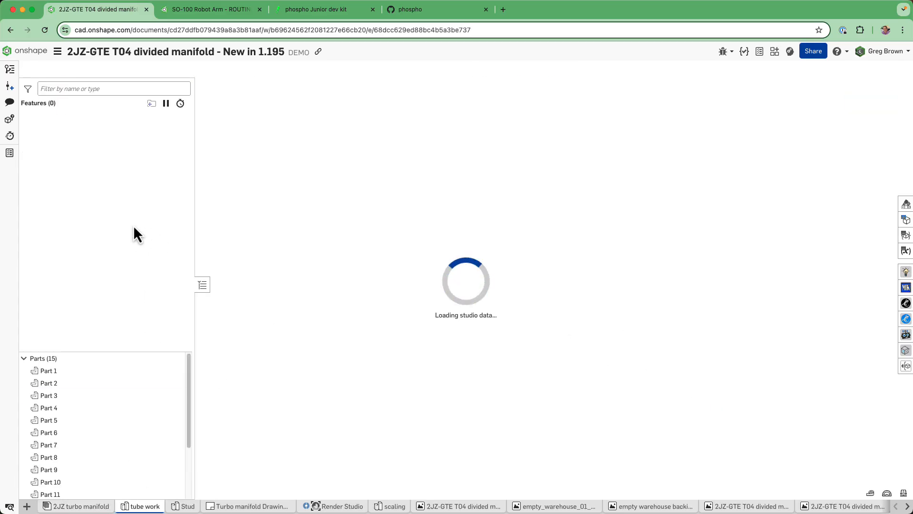
right_click(100, 220)
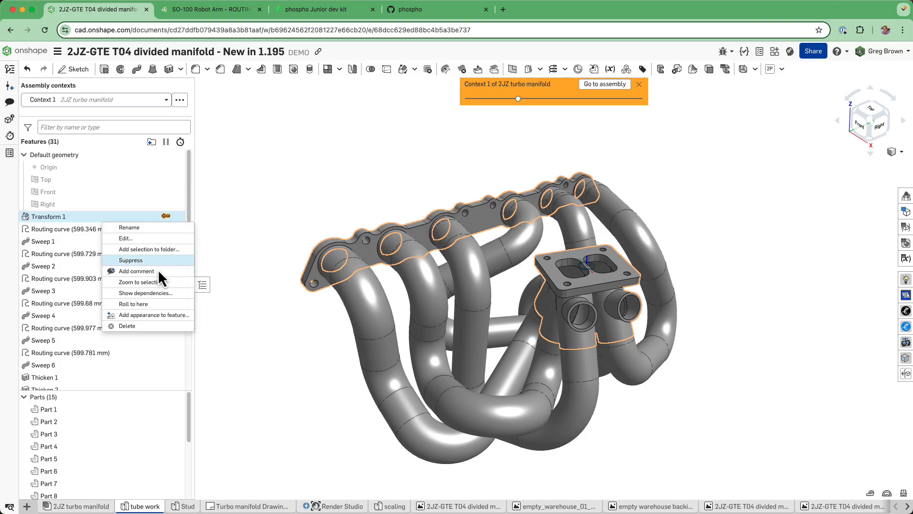
click(135, 304)
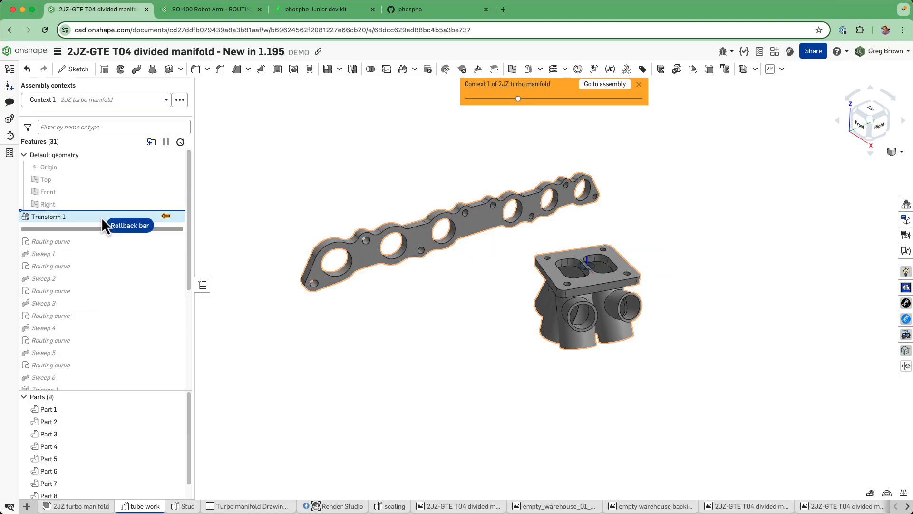
Roll the history back above Transform 1 and examine the in-context reference geometry of the header flange and merge collector
drag(101, 217, 102, 217)
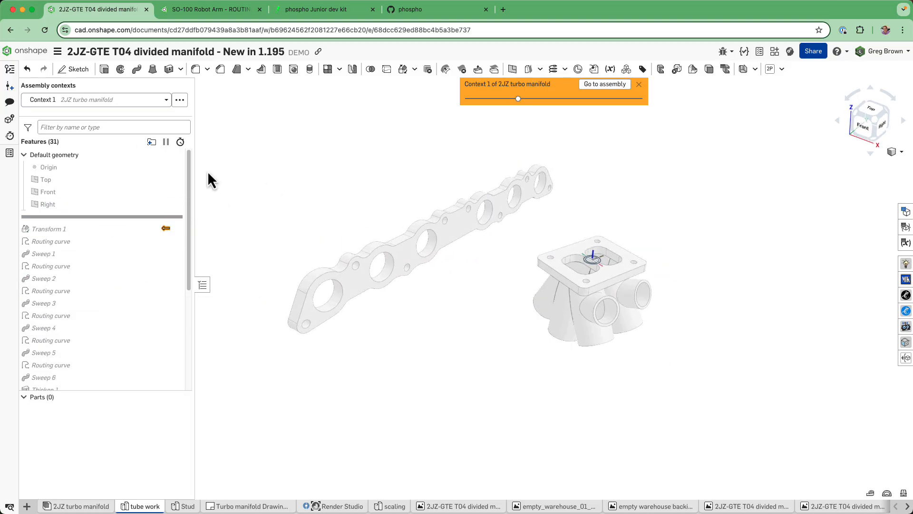
click(101, 101)
click(82, 131)
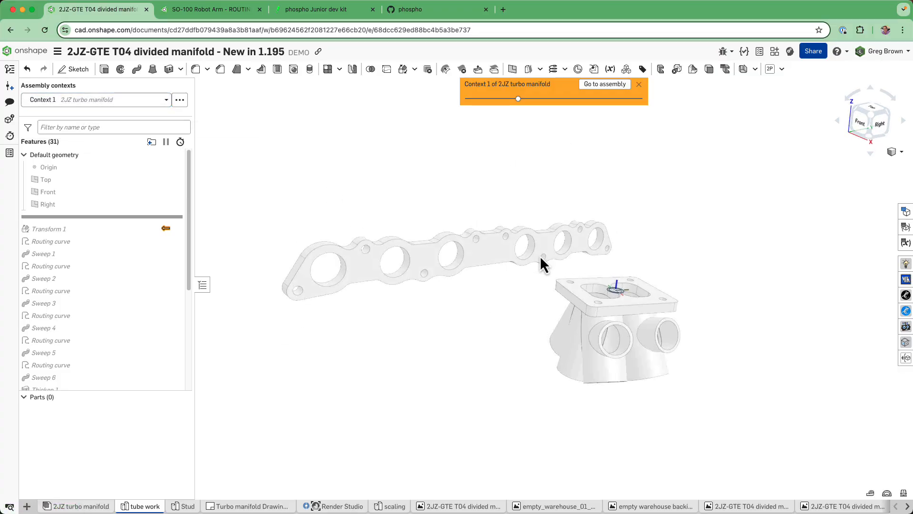
mouse_move(520, 99)
mouse_down()
mouse_move(618, 107)
mouse_move(448, 104)
mouse_move(582, 105)
mouse_move(463, 108)
mouse_move(571, 104)
mouse_move(508, 107)
mouse_move(525, 111)
mouse_up()
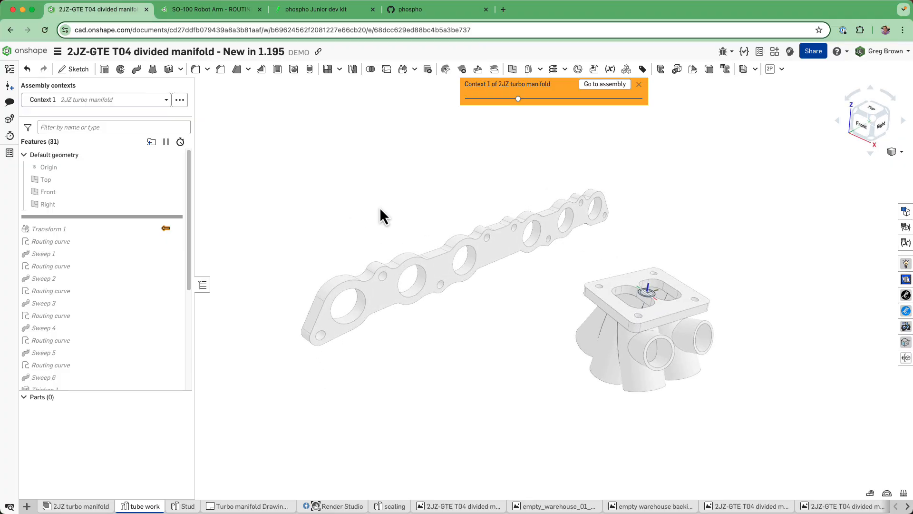
Roll the history forward past Transform 1 and review the entities it copies in place from the assembly context
drag(93, 216, 90, 230)
right_click(87, 219)
click(119, 240)
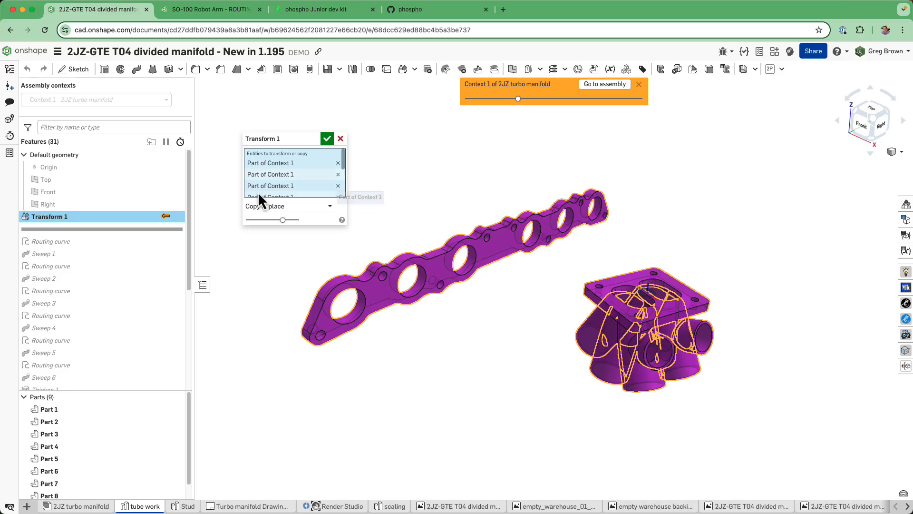
click(327, 139)
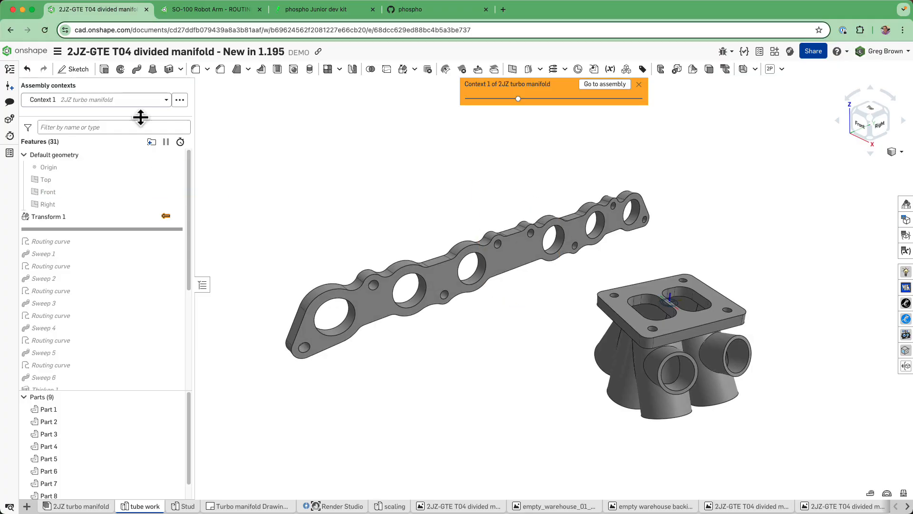
Check the instance list of the 2JZ turbo manifold assembly and return to the tube work Part Studio
click(102, 506)
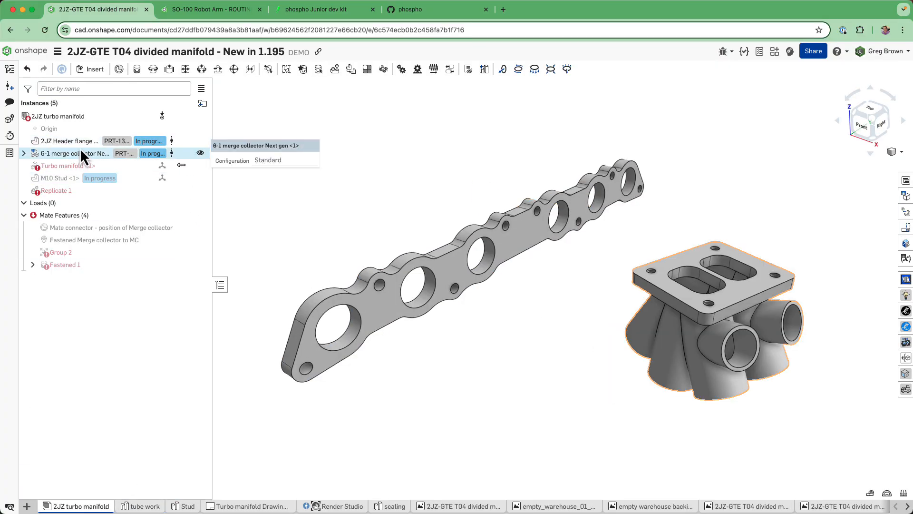
click(144, 506)
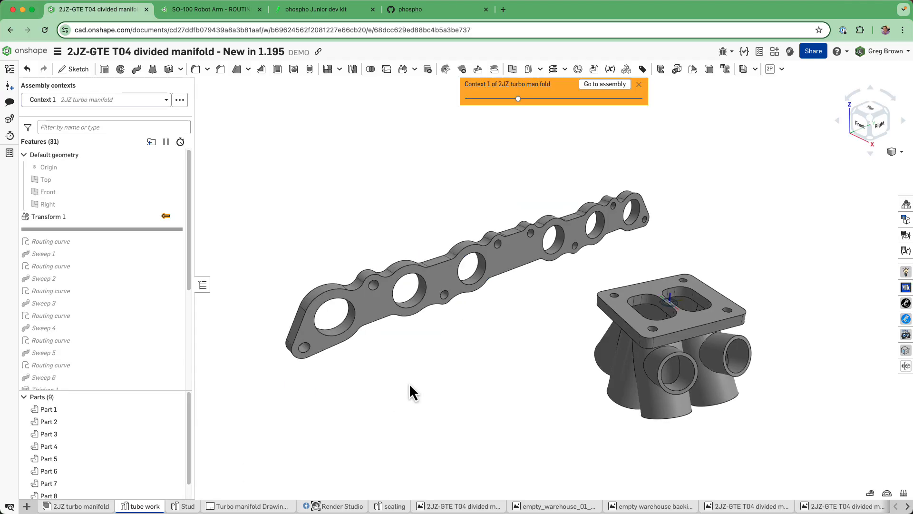
right_drag(486, 342, 486, 305)
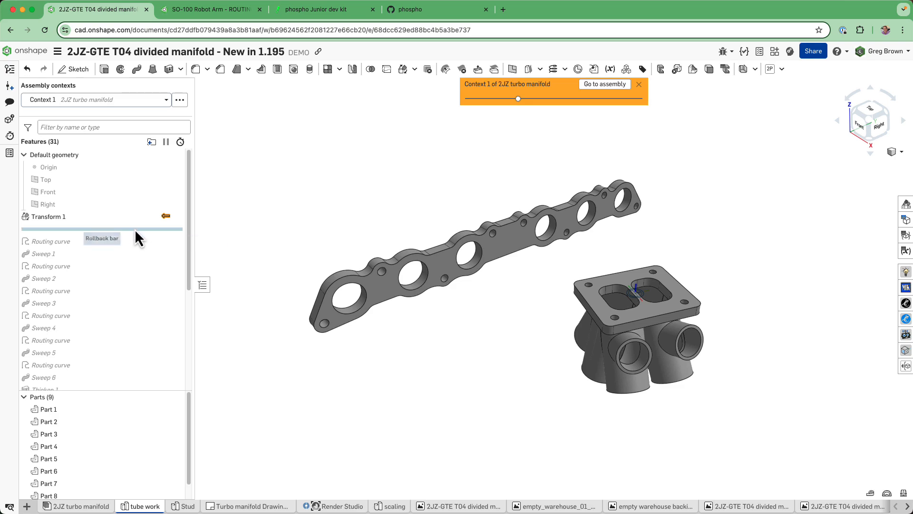
Roll the history forward past the first routing curve and inspect its path from the merge collector to the end flange port
drag(130, 228, 129, 250)
right_drag(383, 300, 348, 275)
right_drag(688, 446, 727, 244)
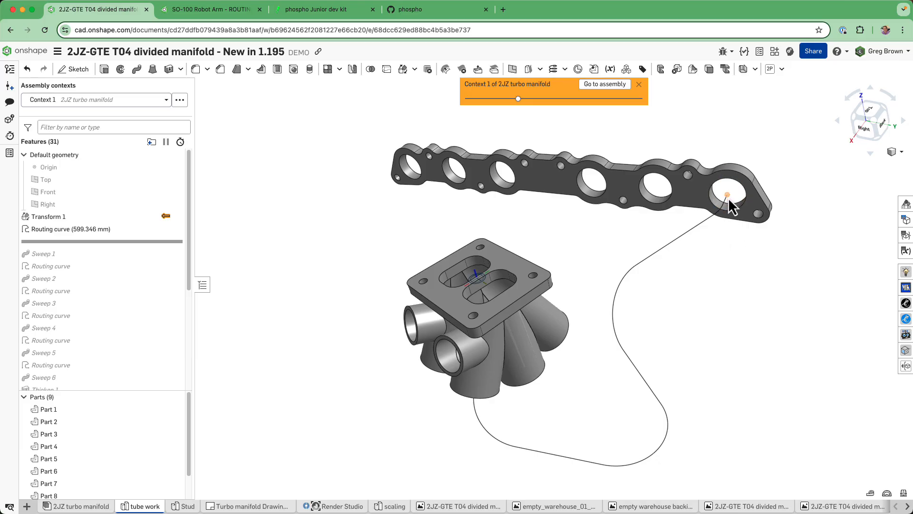
right_drag(505, 421, 495, 363)
right_drag(672, 292, 659, 326)
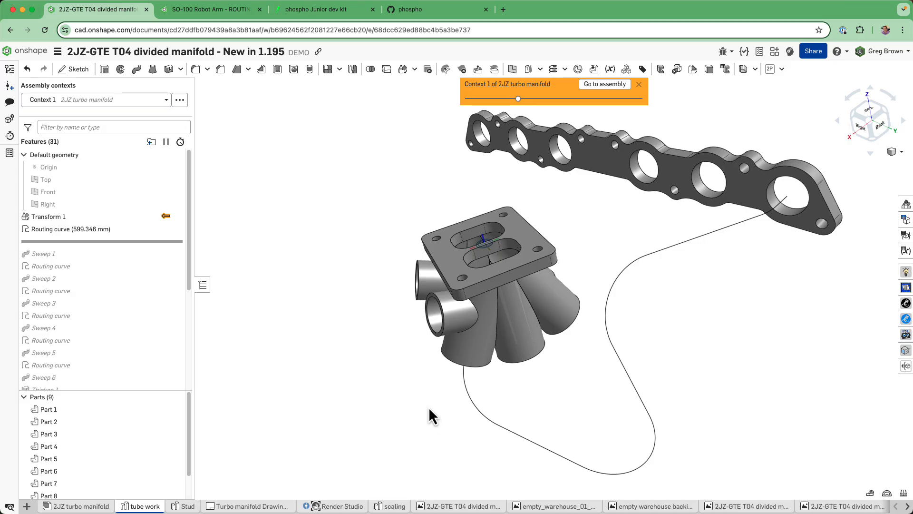
Roll the history forward past Sweep 1 and inspect the first tube from several angles
drag(103, 242, 98, 260)
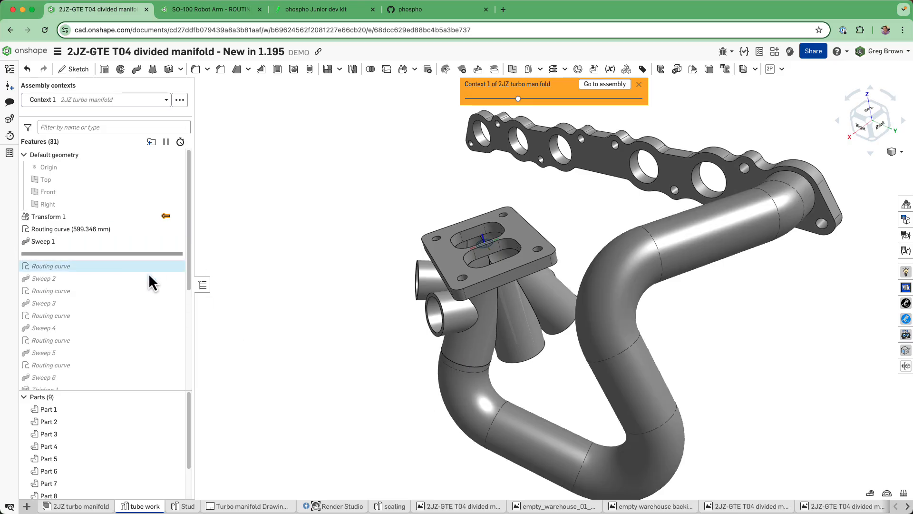
right_drag(362, 356, 391, 361)
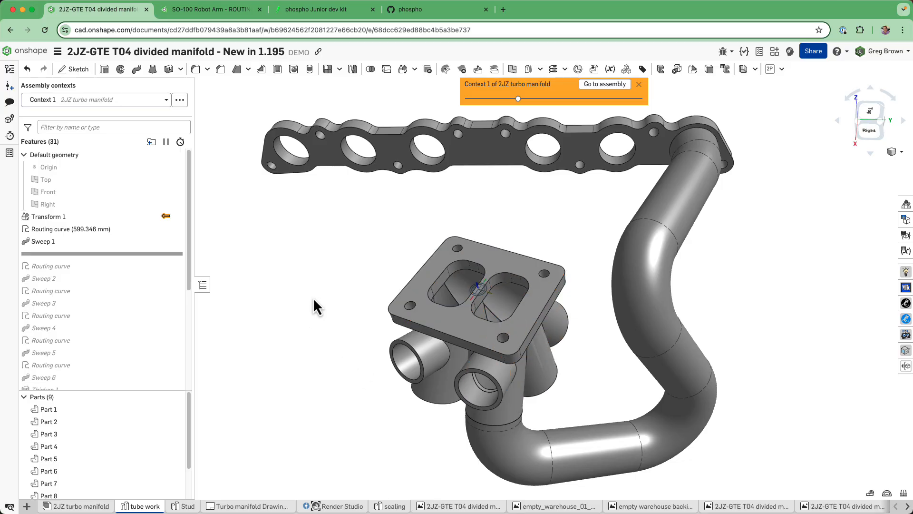
right_drag(313, 298, 473, 252)
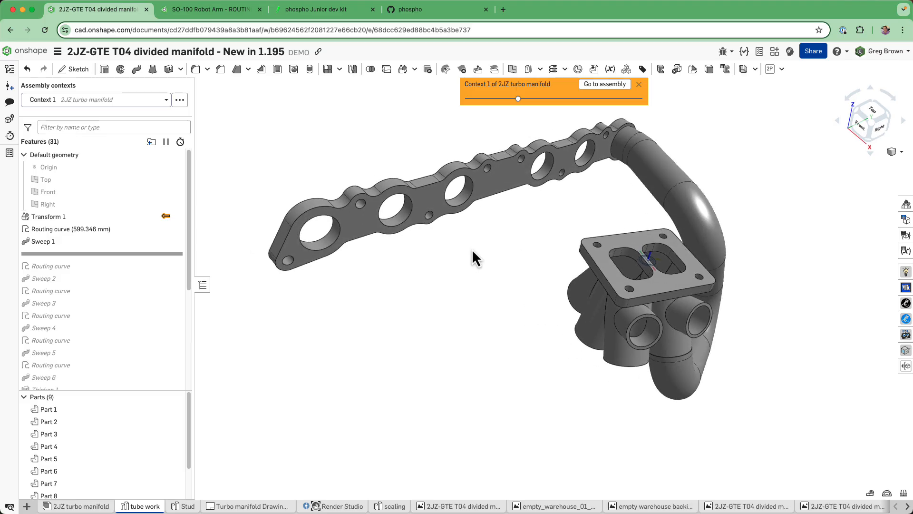
Start a Routing curve and reference its first point to the mate connector at the centre of the header flange's third port from the open end
click(564, 69)
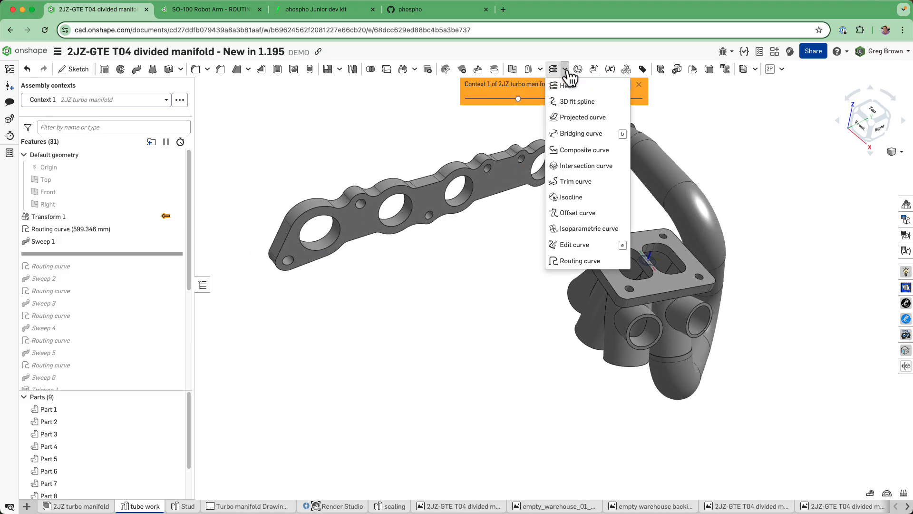
click(591, 267)
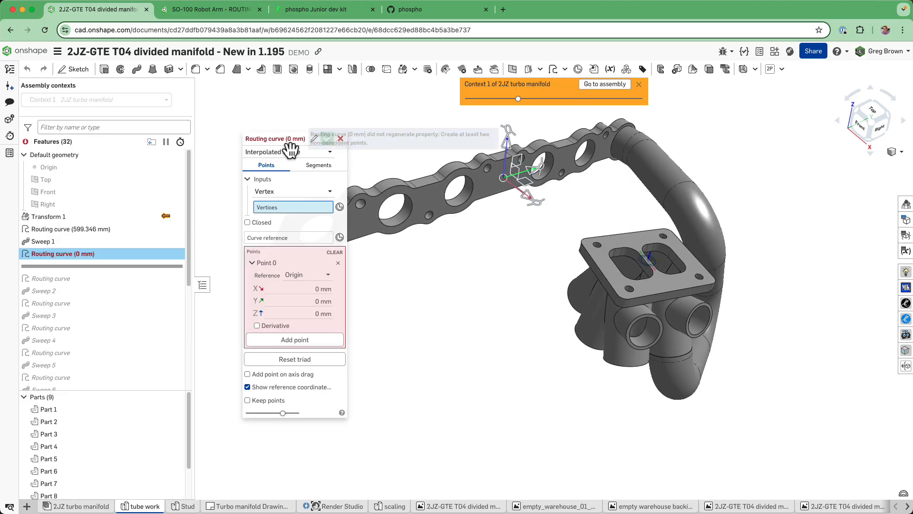
drag(290, 147, 276, 172)
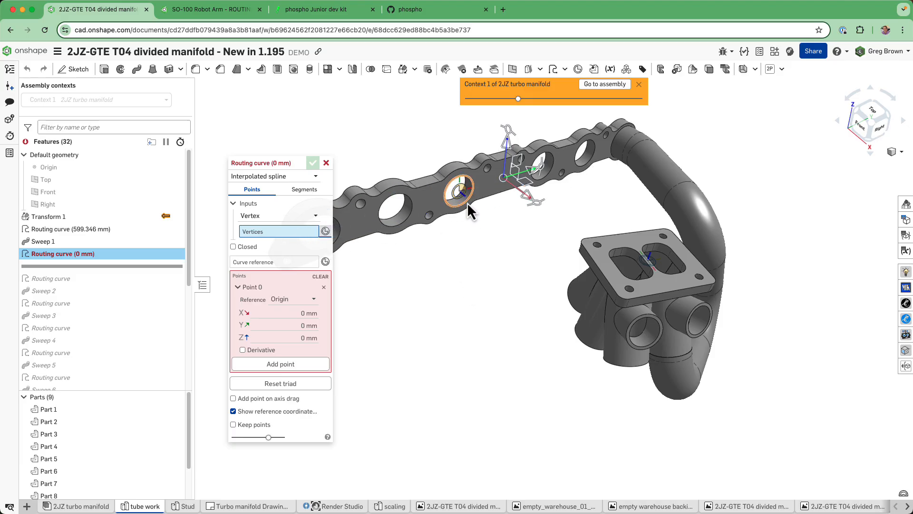
scroll(463, 200, up, 4)
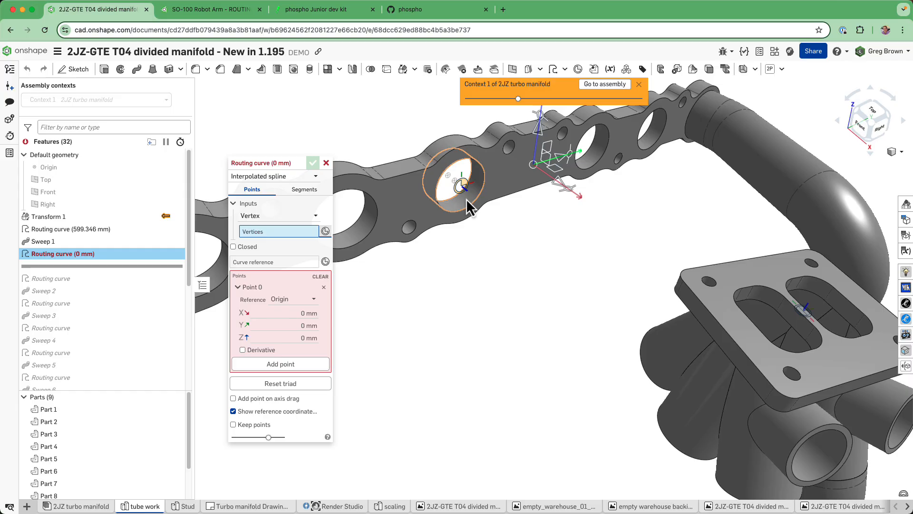
click(466, 199)
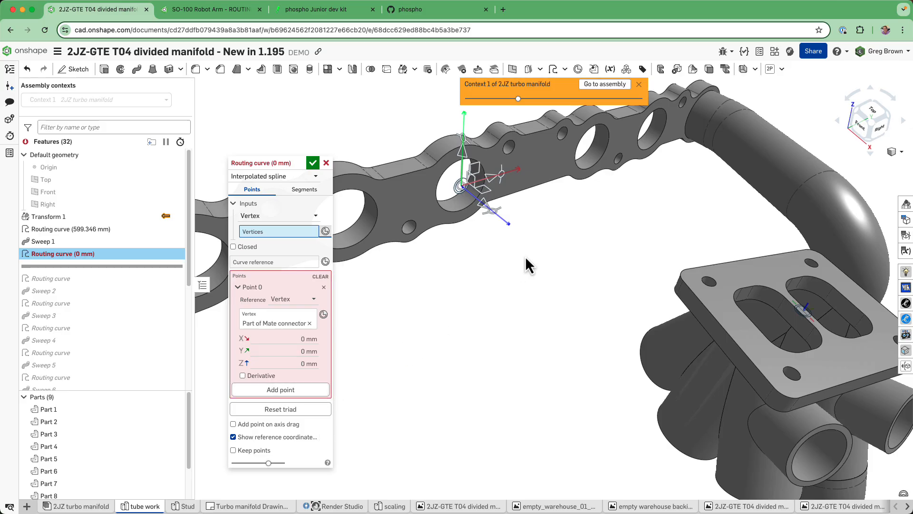
scroll(554, 232, down, 3)
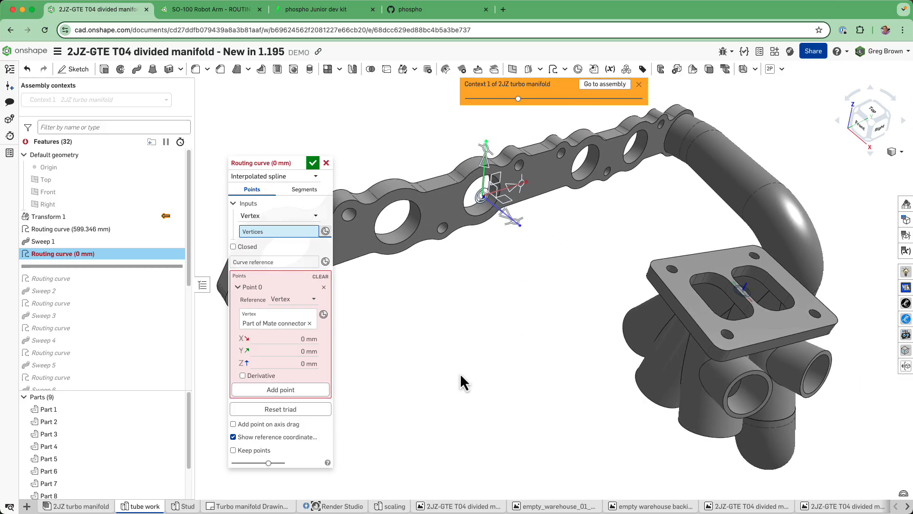
Enable adding points on axis drag and extend the curve about 61 mm out from the flange along Z and to about -234 mm in Y
click(234, 424)
drag(511, 231, 552, 258)
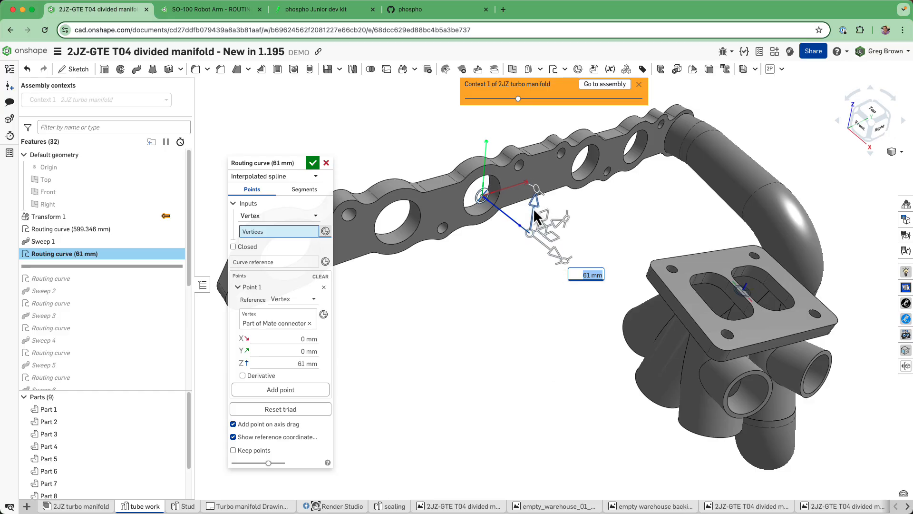
drag(535, 213, 513, 401)
right_drag(590, 391, 564, 403)
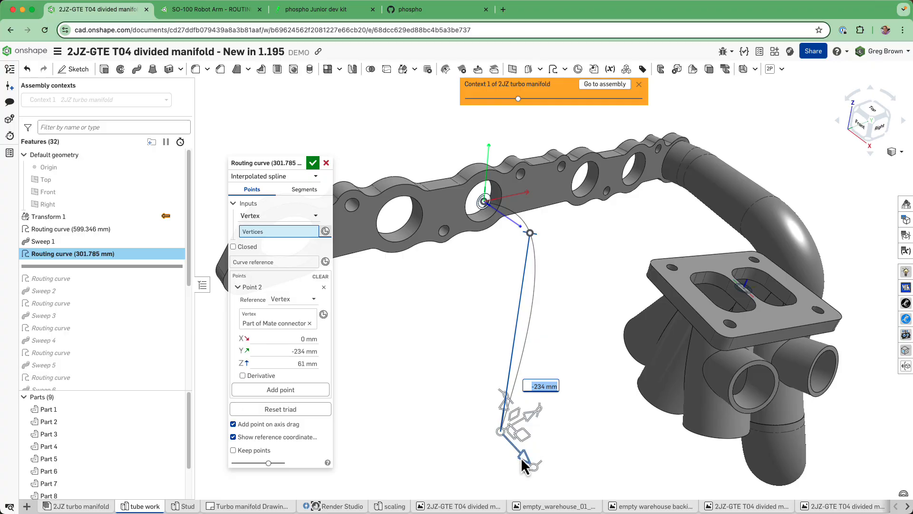
scroll(580, 275, down, 3)
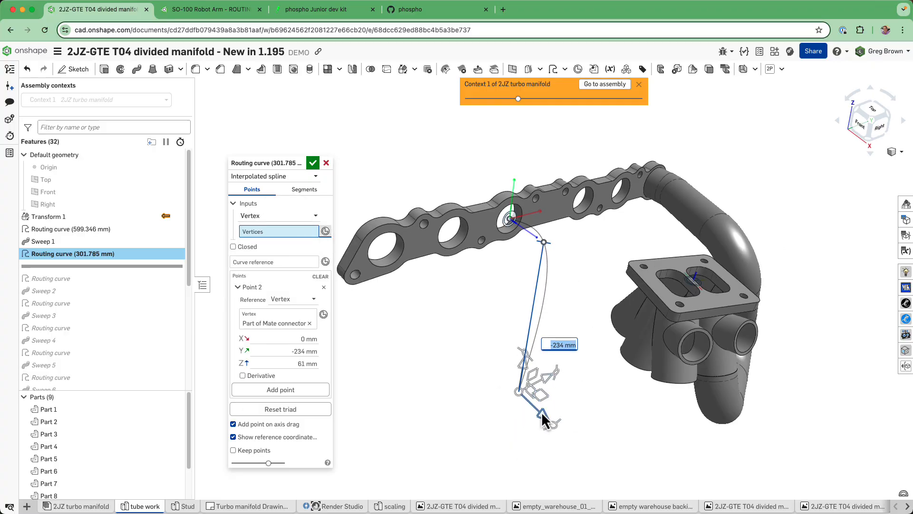
Add a third point beyond the curve's lower end, shift it to about -20 mm in X, and set its Z offset to 150 mm
drag(546, 417, 581, 466)
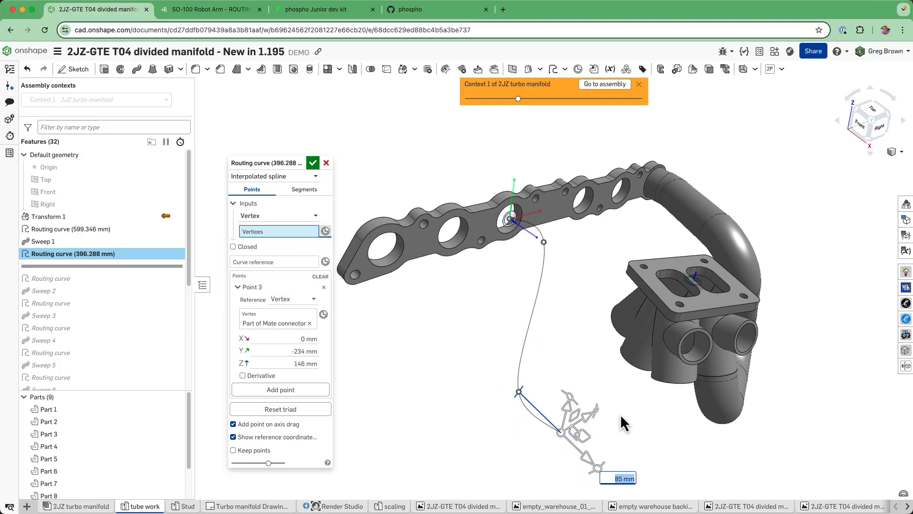
mouse_move(620, 414)
right_down()
mouse_move(648, 391)
mouse_move(612, 405)
mouse_move(614, 418)
right_up()
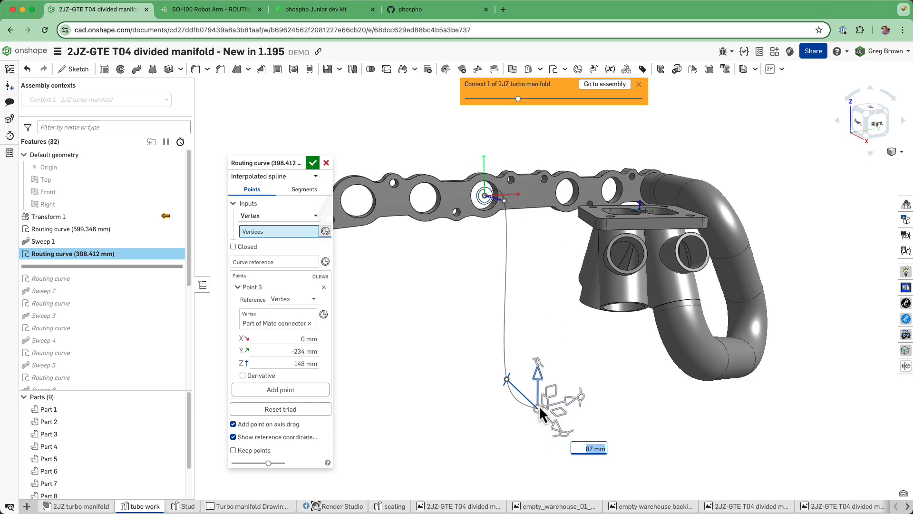
mouse_move(559, 417)
mouse_down()
mouse_move(487, 426)
mouse_move(551, 420)
mouse_up()
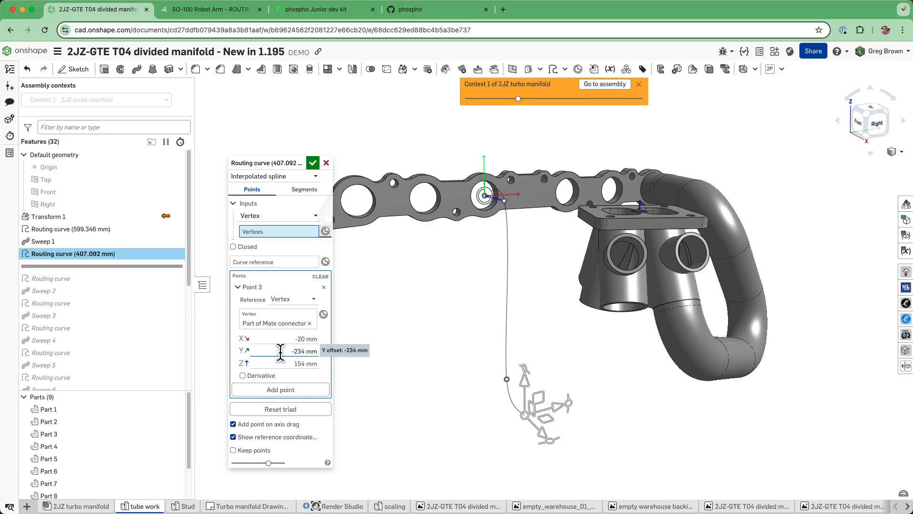
right_drag(446, 290, 461, 370)
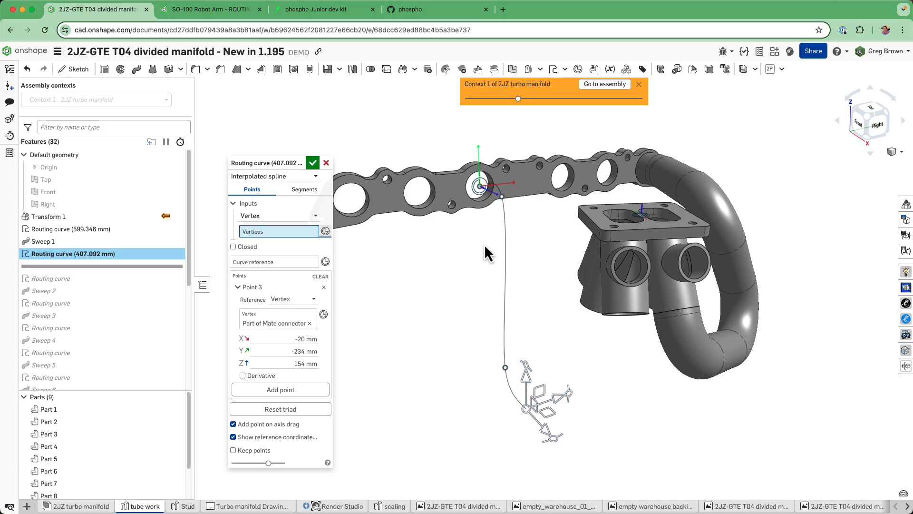
click(296, 363)
text(150)
key(Return)
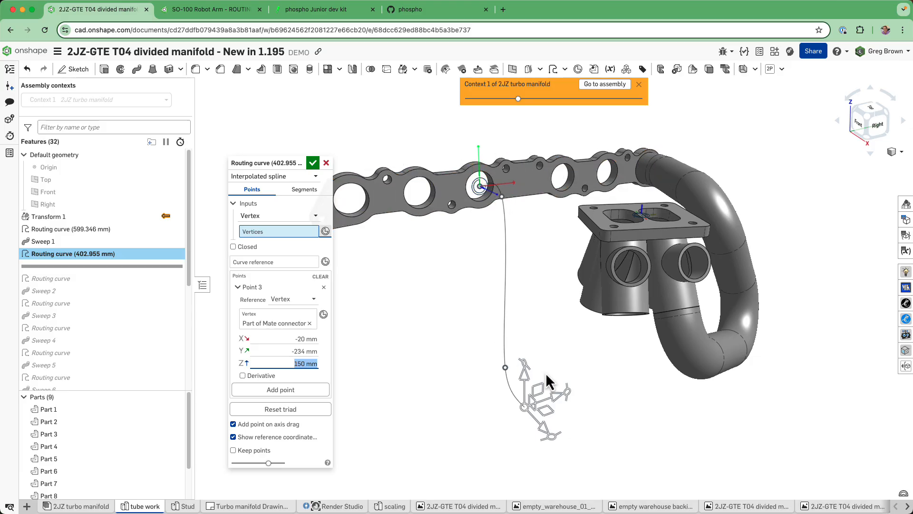
Disable adding points on axis drag, add a fourth point to the curve, and raise it about 79 mm to Y -155 mm
right_drag(532, 342, 540, 352)
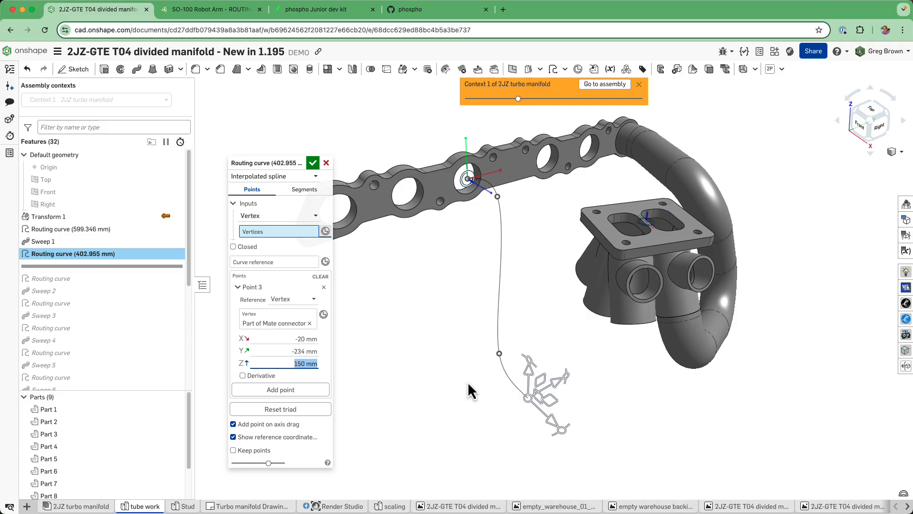
right_drag(466, 382, 533, 367)
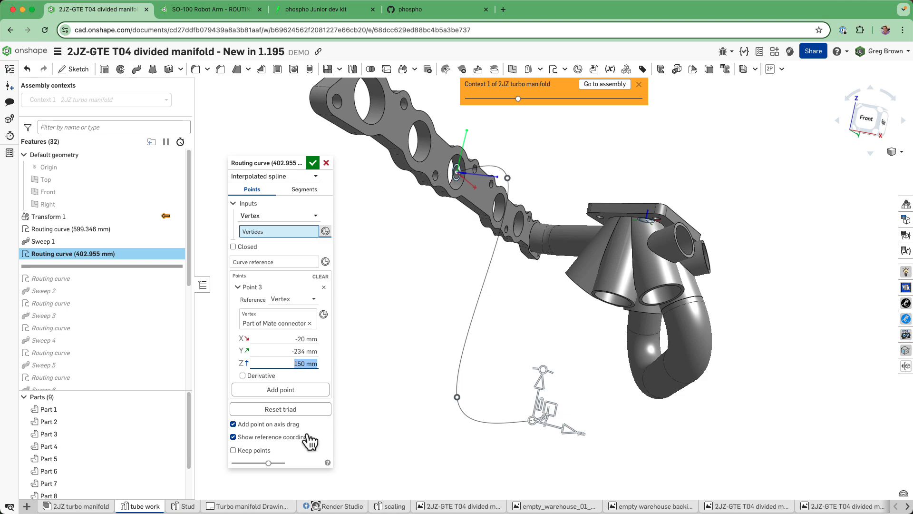
click(233, 425)
click(233, 423)
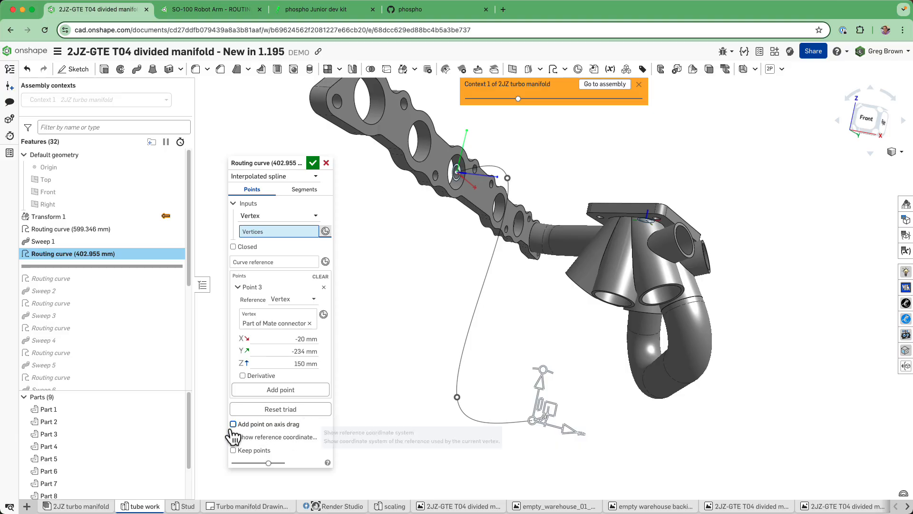
click(264, 436)
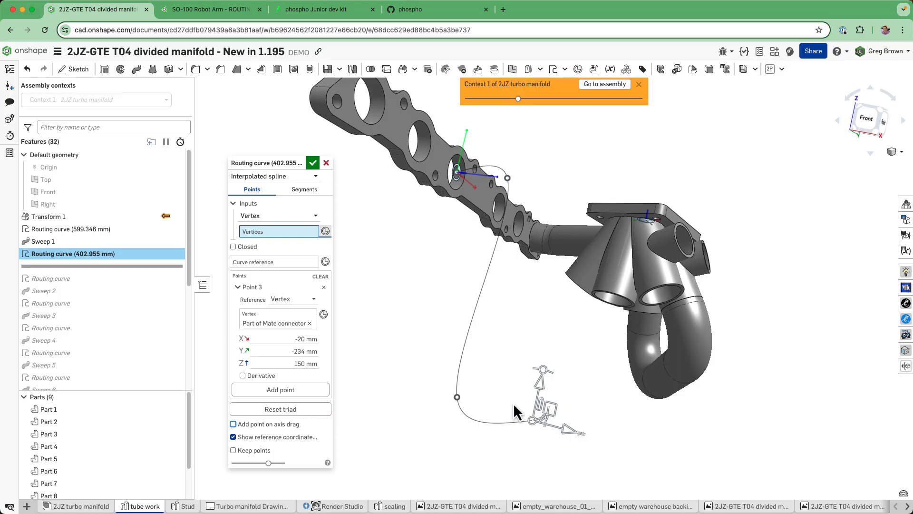
mouse_move(517, 379)
right_down()
mouse_move(526, 371)
mouse_move(506, 381)
right_up()
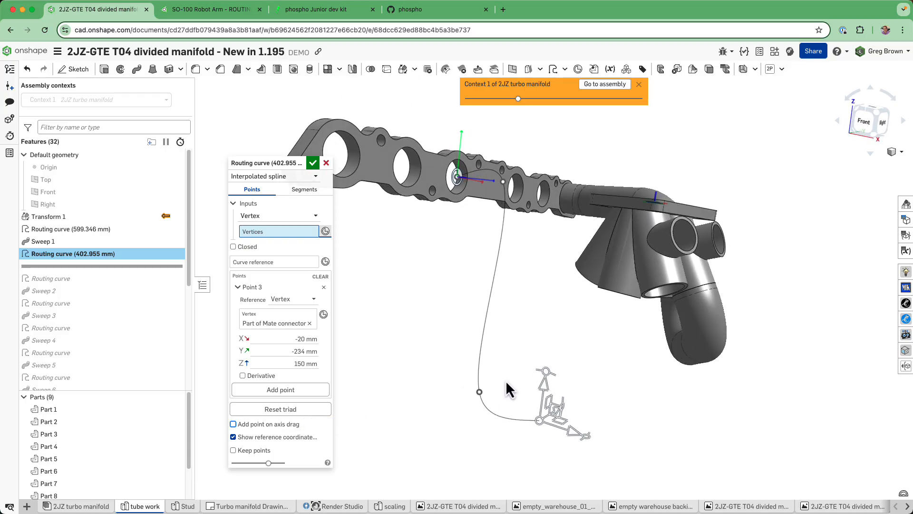
click(294, 391)
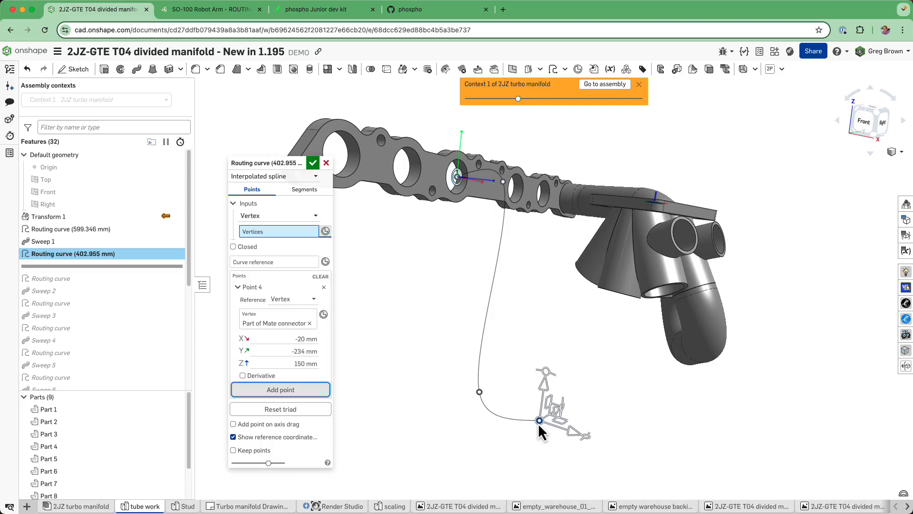
drag(545, 378, 565, 319)
right_drag(592, 396, 623, 325)
scroll(638, 308, up, 4)
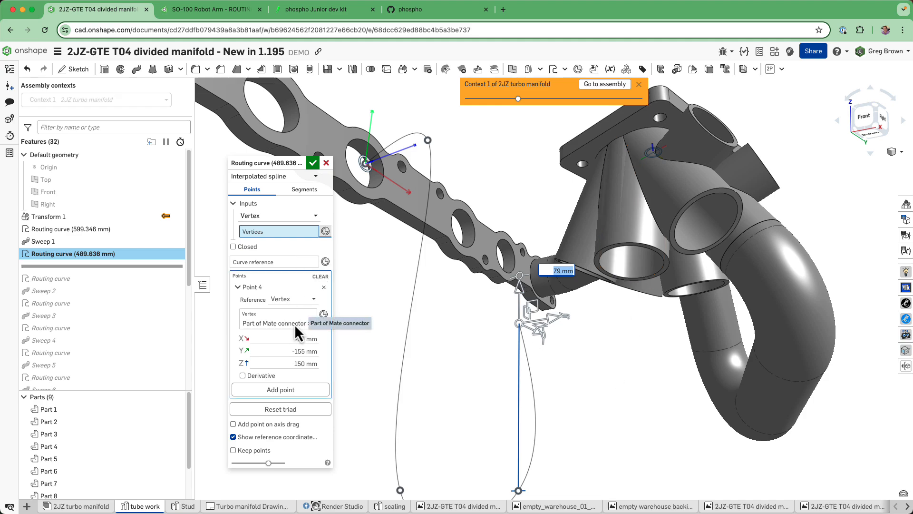
Re-reference the fourth point to a mate connector at the centre of the collector's open inlet and set its Z offset to 50 mm
click(311, 323)
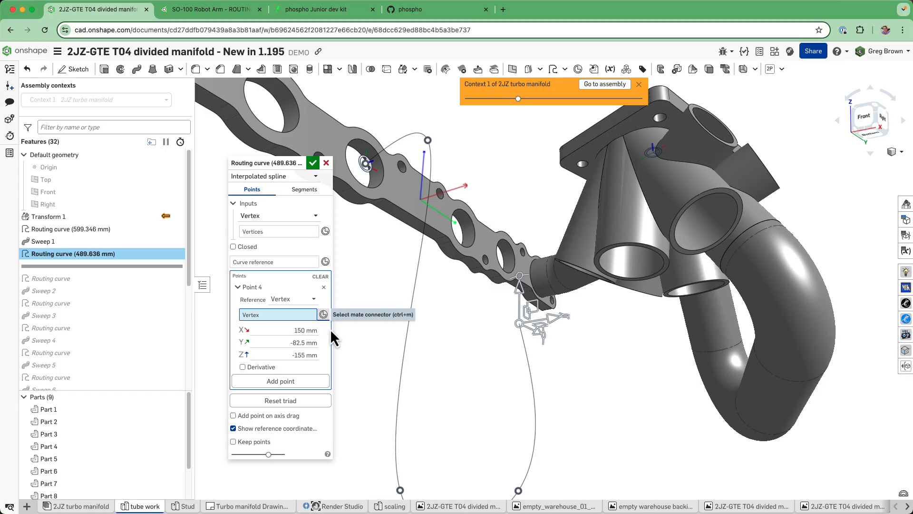
click(635, 272)
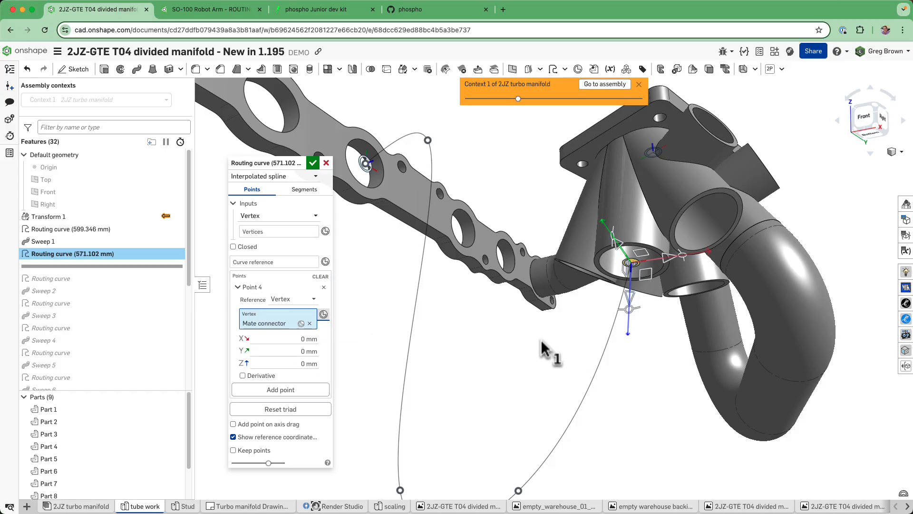
right_drag(540, 341, 547, 362)
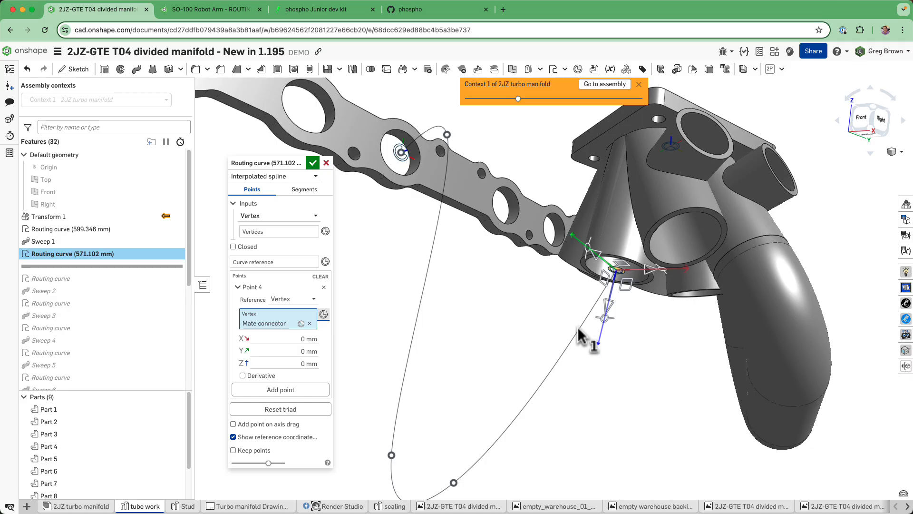
drag(608, 310, 577, 380)
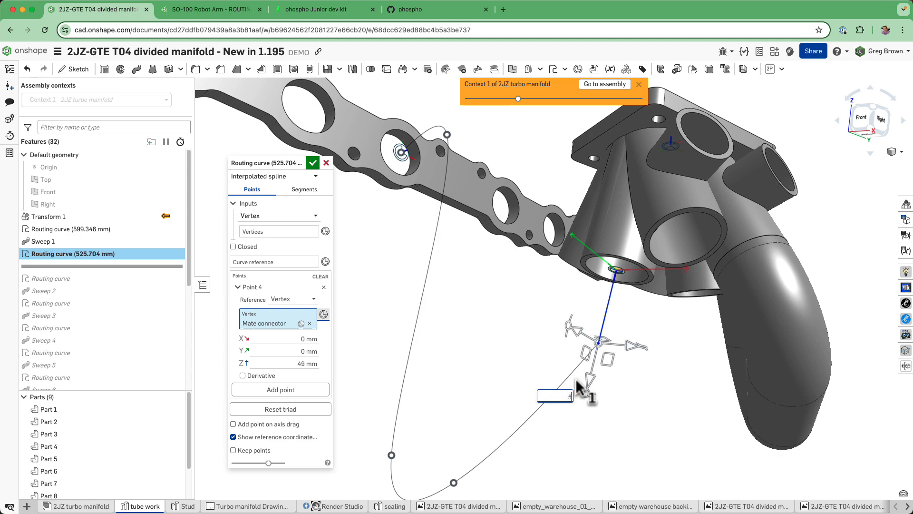
text(0)
key(Return)
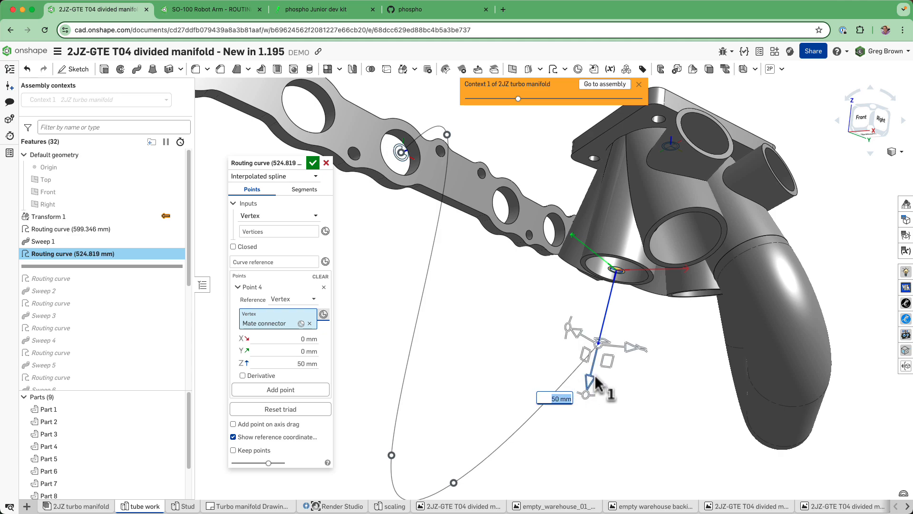
Add a fifth point on the same collector inlet reference and set its Z offset to 0 mm
click(306, 397)
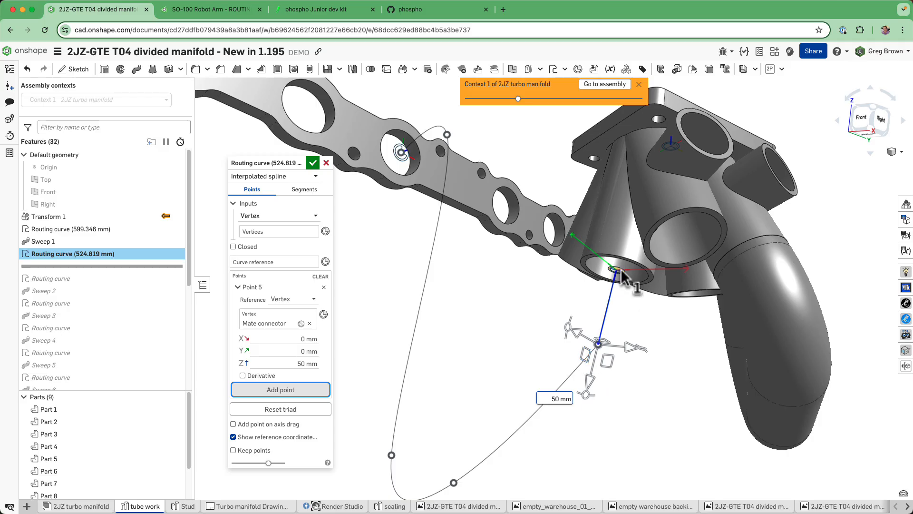
click(294, 363)
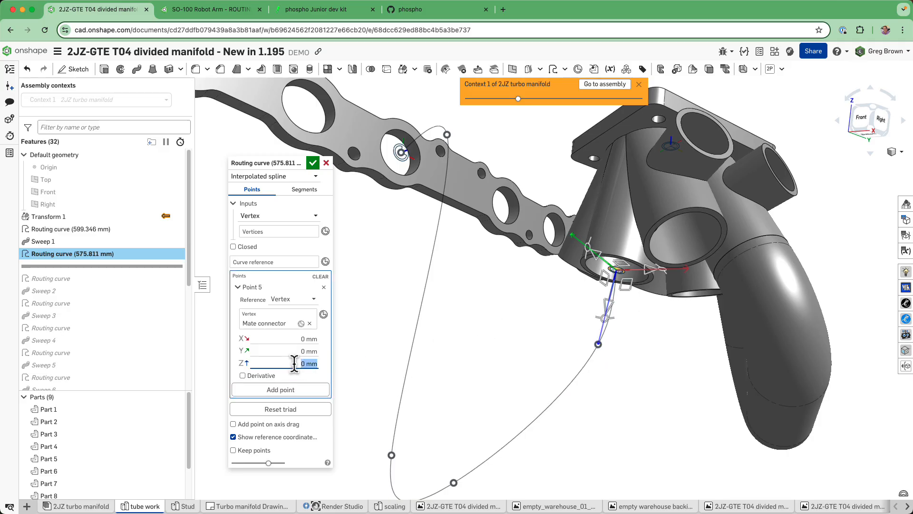
mouse_move(636, 309)
right_down()
mouse_move(651, 310)
mouse_move(637, 297)
right_up()
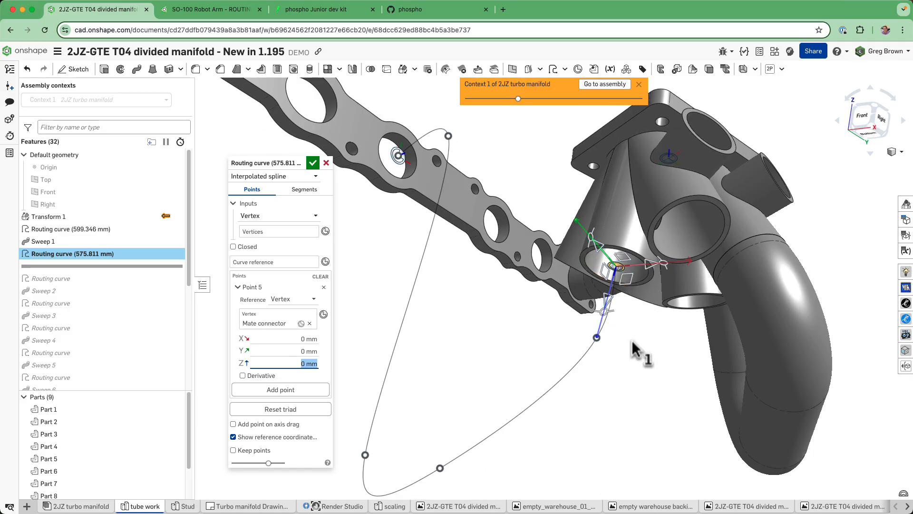
Inspect the routing curve's path from the flange port to the collector inlet alongside the first tube from several angles
right_drag(640, 354, 525, 234)
scroll(525, 234, down, 3)
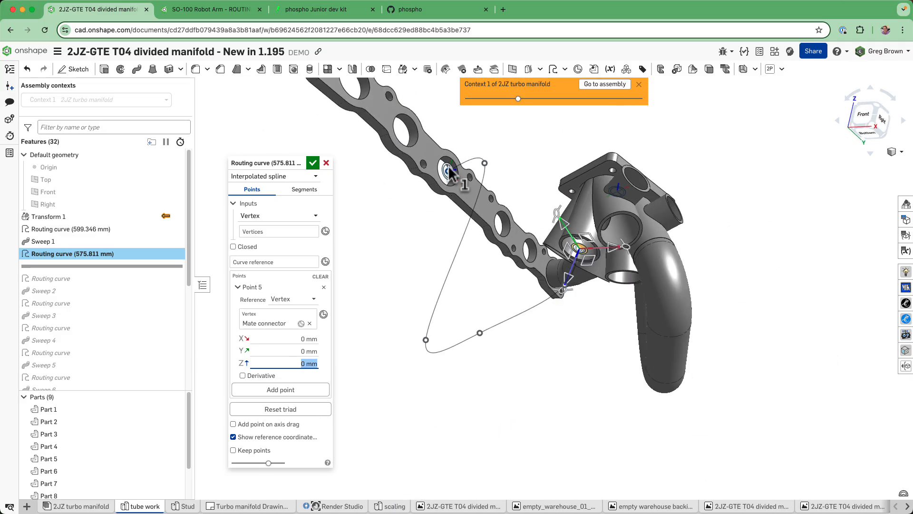
right_drag(563, 324, 587, 360)
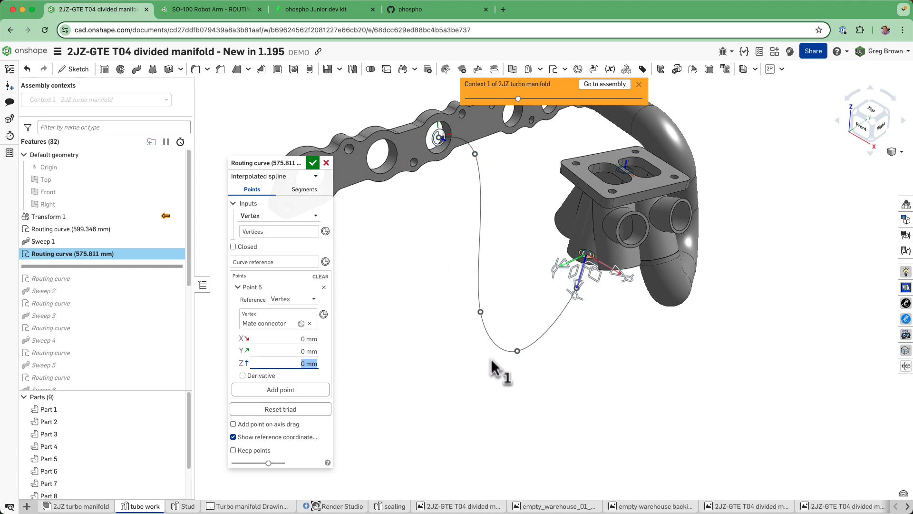
right_drag(594, 288, 605, 331)
right_drag(591, 407, 644, 162)
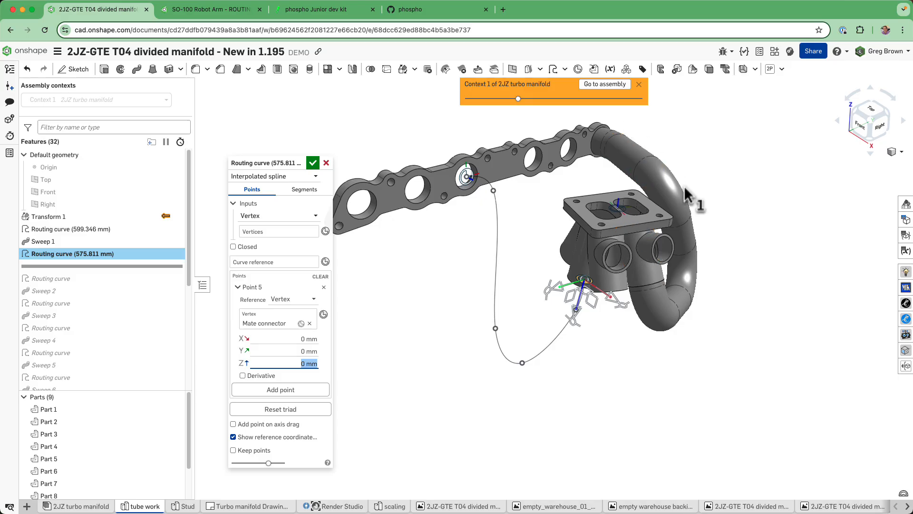
right_drag(693, 198, 711, 157)
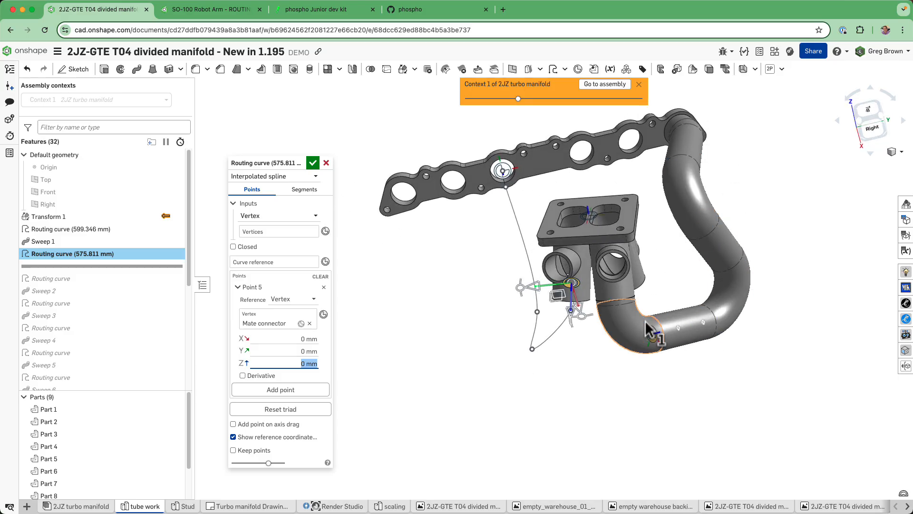
right_drag(725, 298, 633, 328)
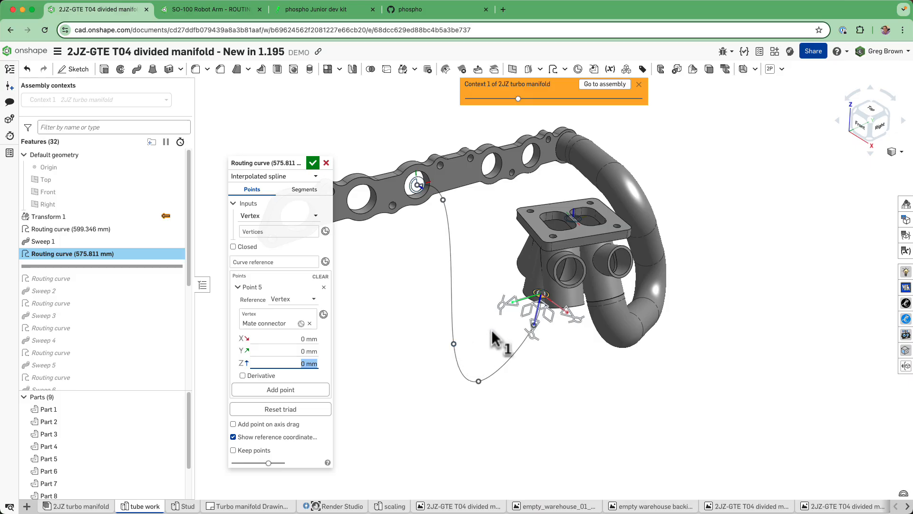
right_drag(483, 294, 446, 239)
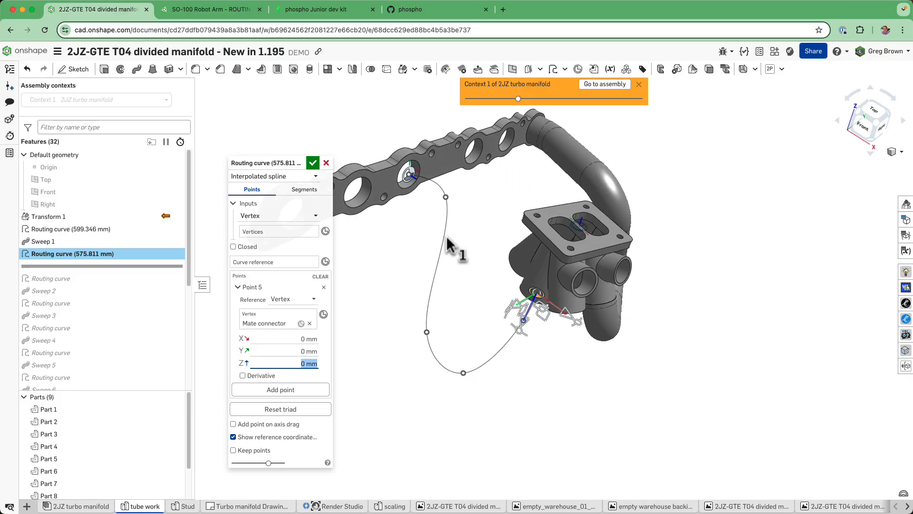
Move the first point beyond the flange port outward along Z to about 70 mm
click(447, 203)
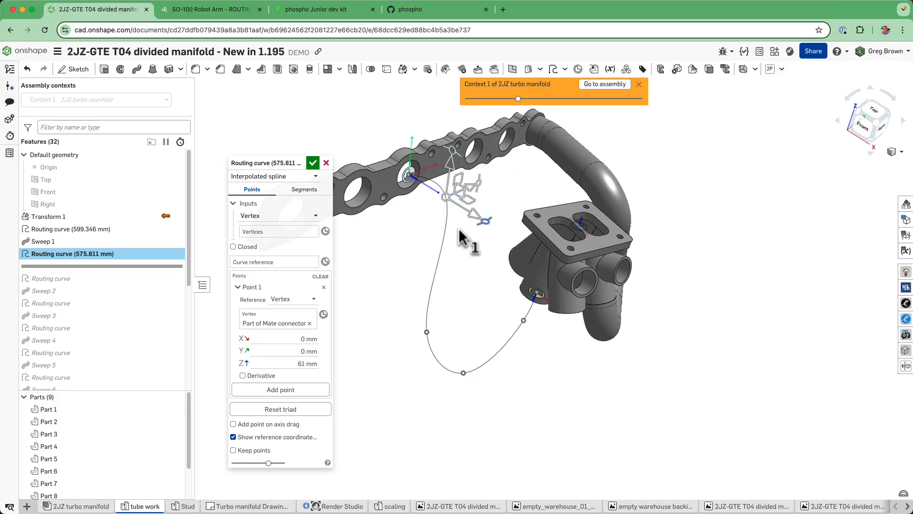
right_drag(471, 232, 446, 133)
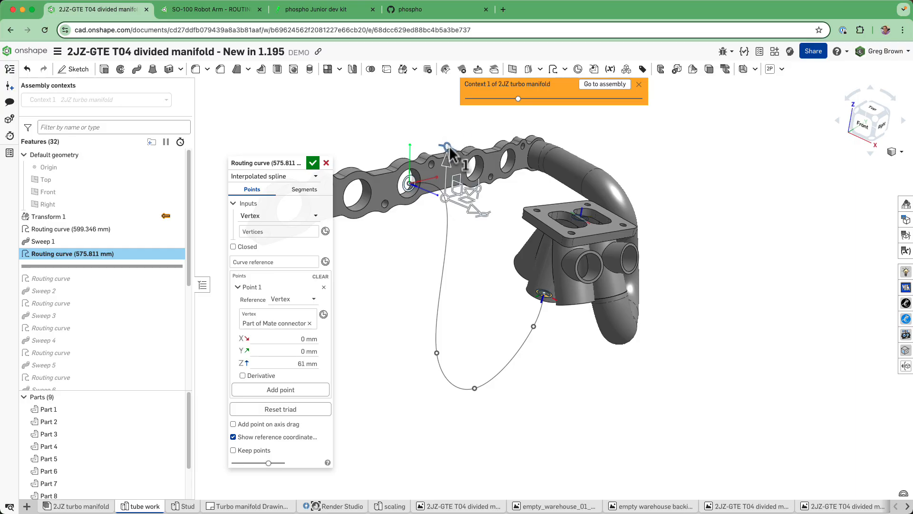
drag(463, 162, 447, 145)
mouse_move(477, 210)
mouse_down()
mouse_move(500, 231)
mouse_move(477, 218)
mouse_up()
right_drag(468, 234, 480, 202)
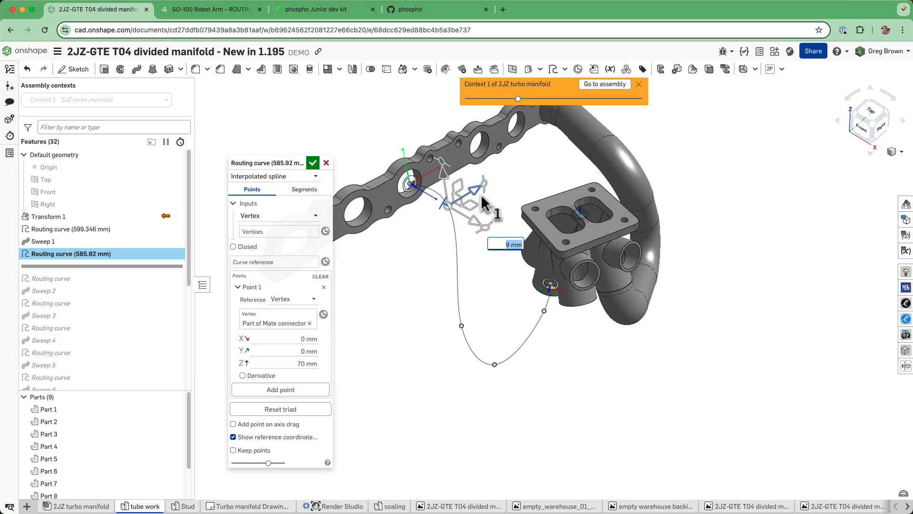
Shift the curve's second point, at the lower end of the vertical run, to about -19 mm in X
click(462, 326)
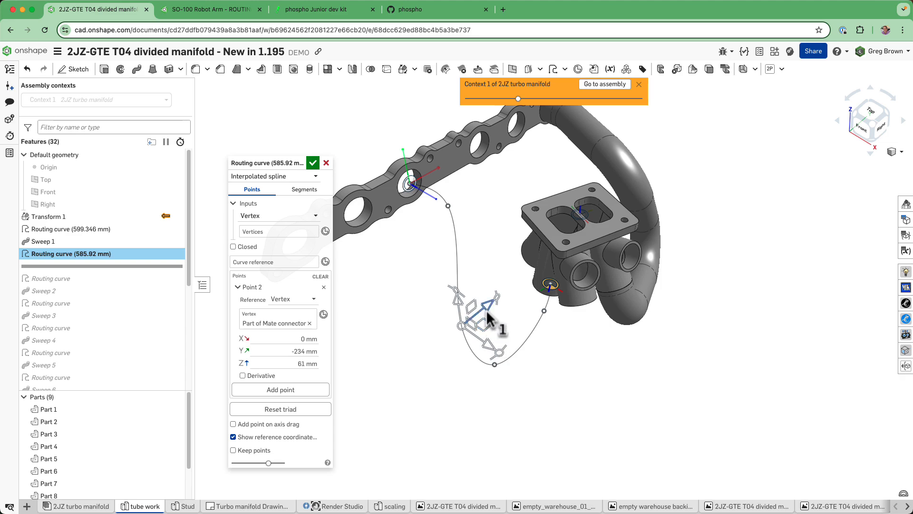
drag(487, 311, 465, 322)
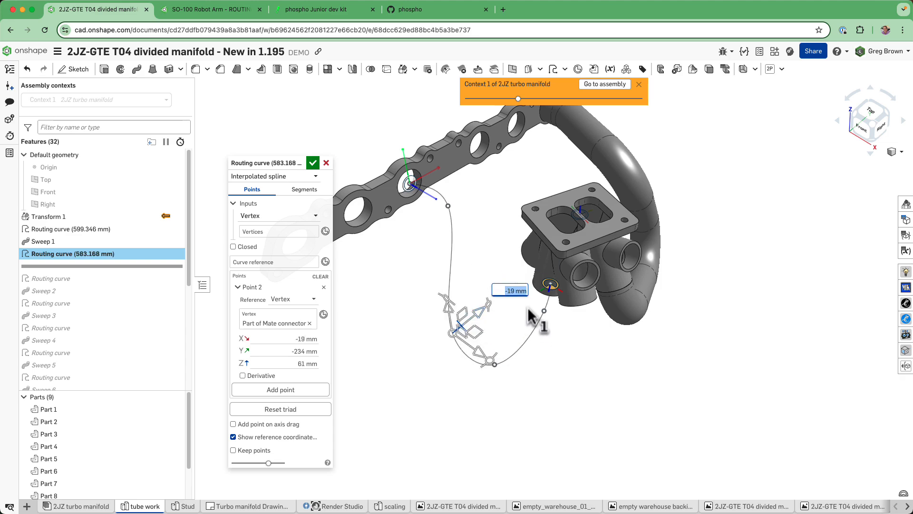
right_drag(528, 310, 509, 346)
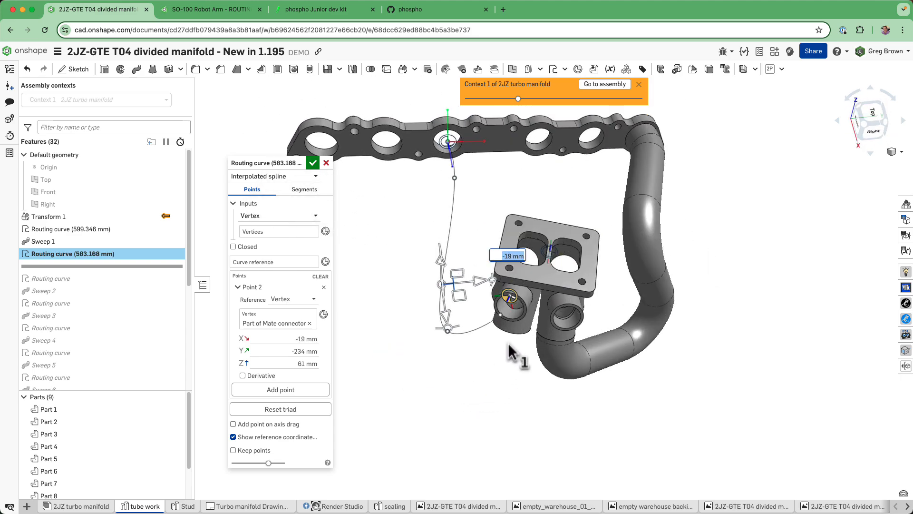
Try the second point at 1 mm in X and fine-tune its X offset to -20 mm while viewing from above
click(871, 117)
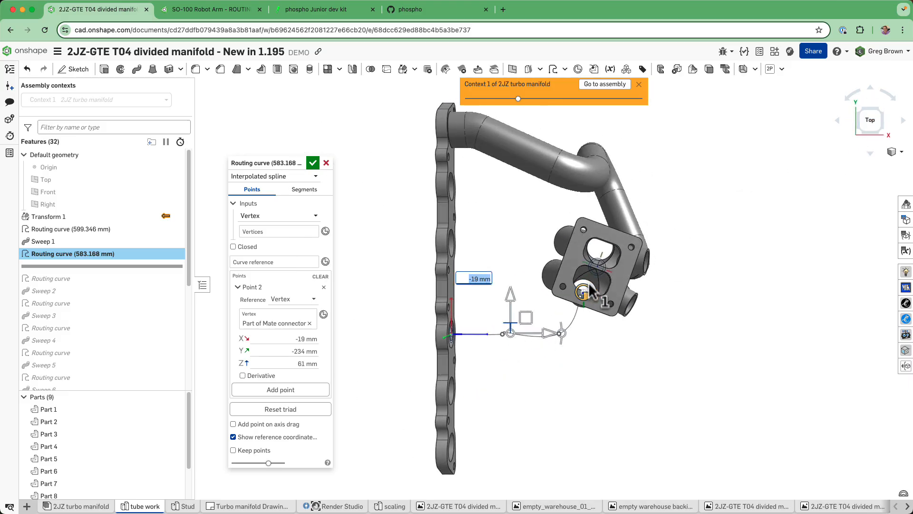
key(Up)
key(Down)
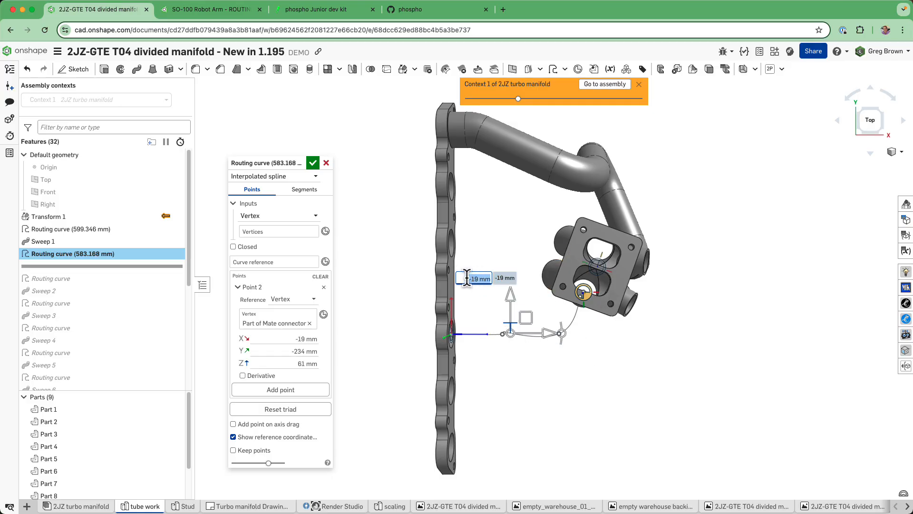
text(1)
key(Return)
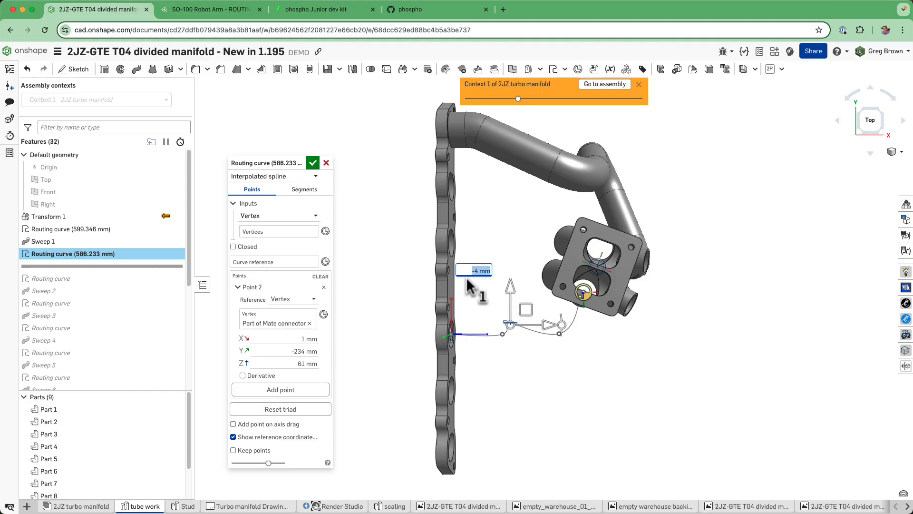
key(Down)
scroll(467, 278, down, 15)
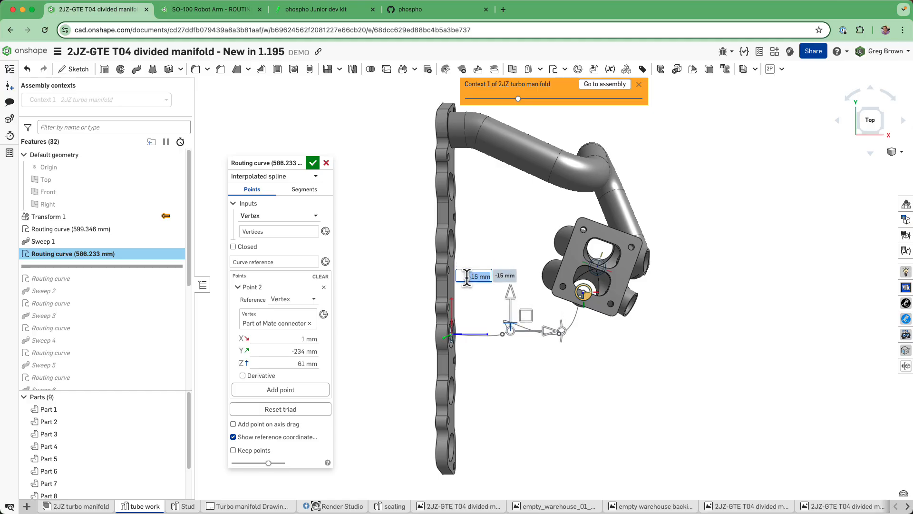
scroll(467, 277, up, 8)
scroll(467, 278, down, 2)
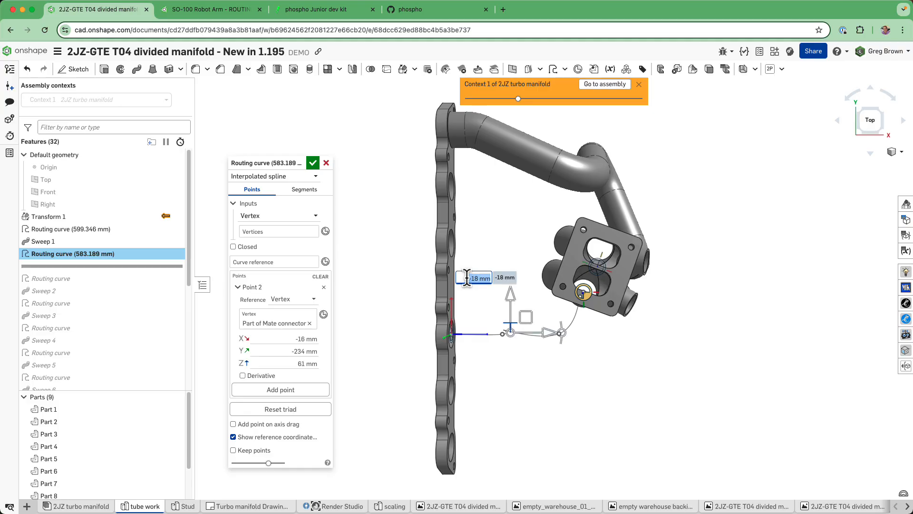
scroll(467, 278, down, 1)
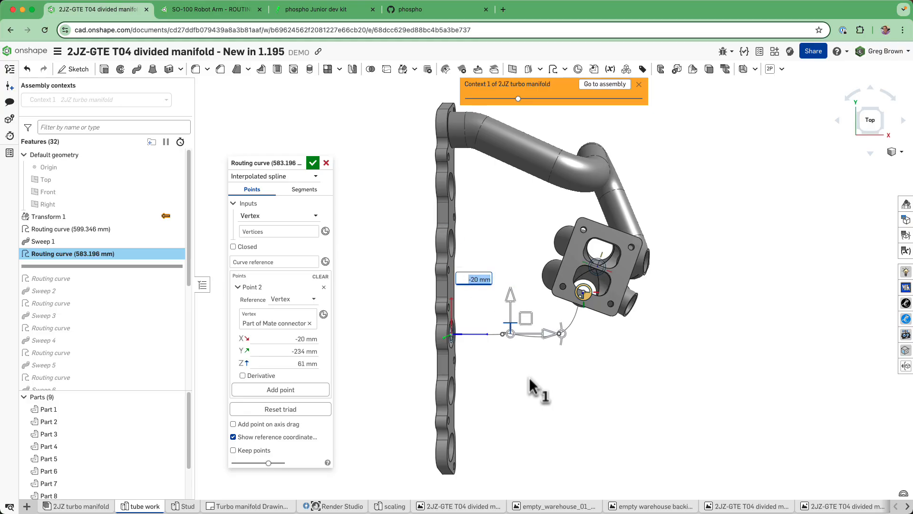
Examine the routing curve's path between the flange port and the collector inlet in the top, front and right views
right_drag(555, 393, 615, 315)
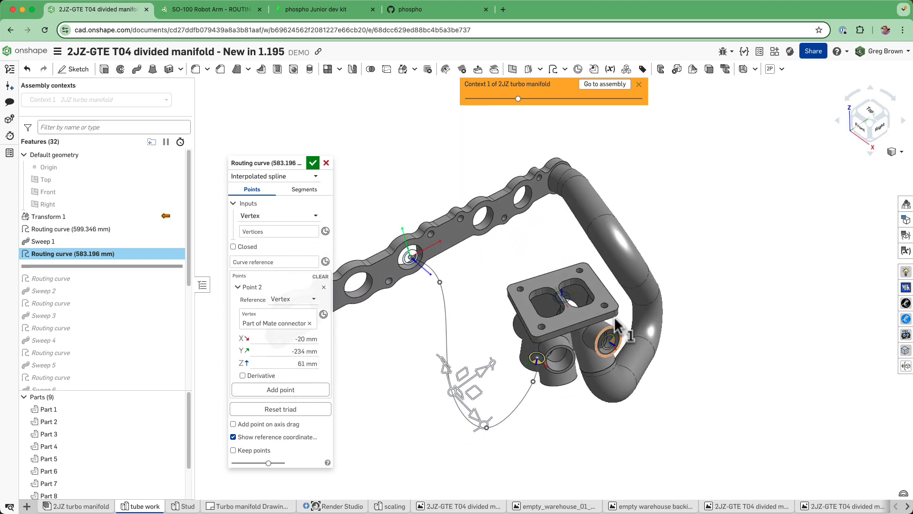
click(866, 125)
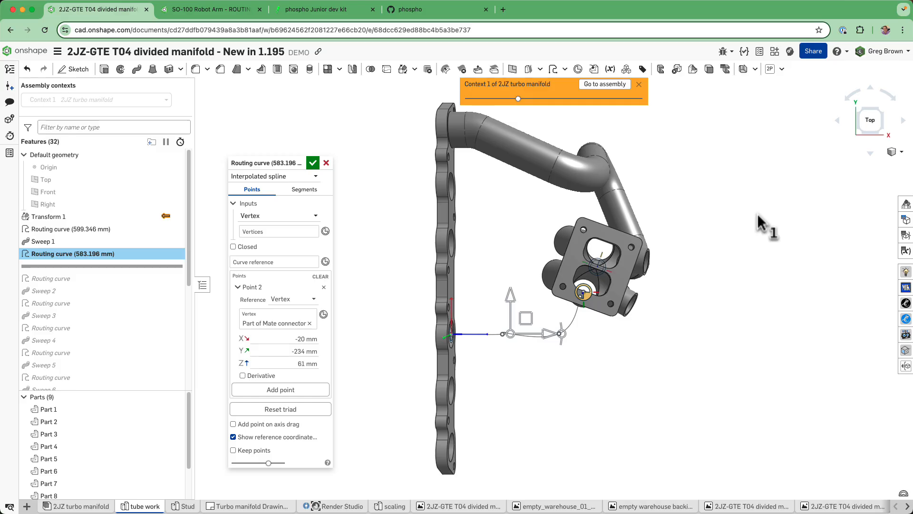
key(shift+1)
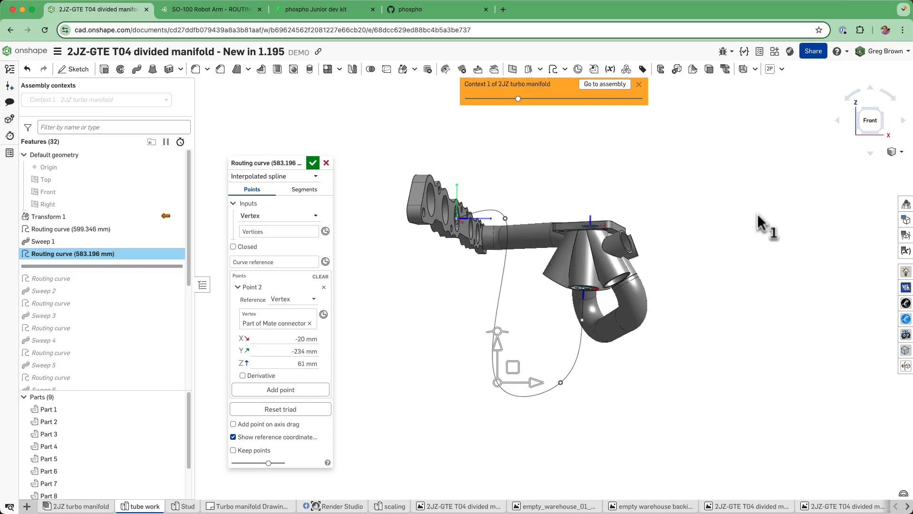
key(shift+4)
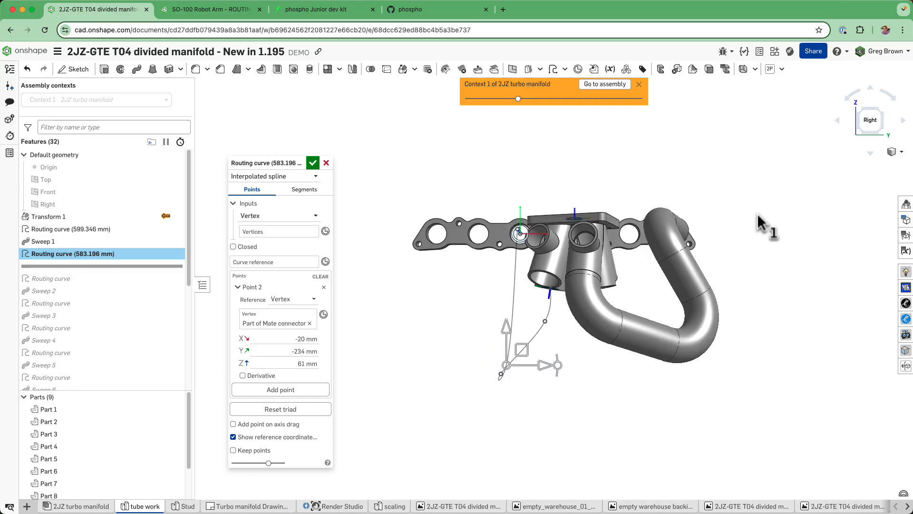
key(shift+5)
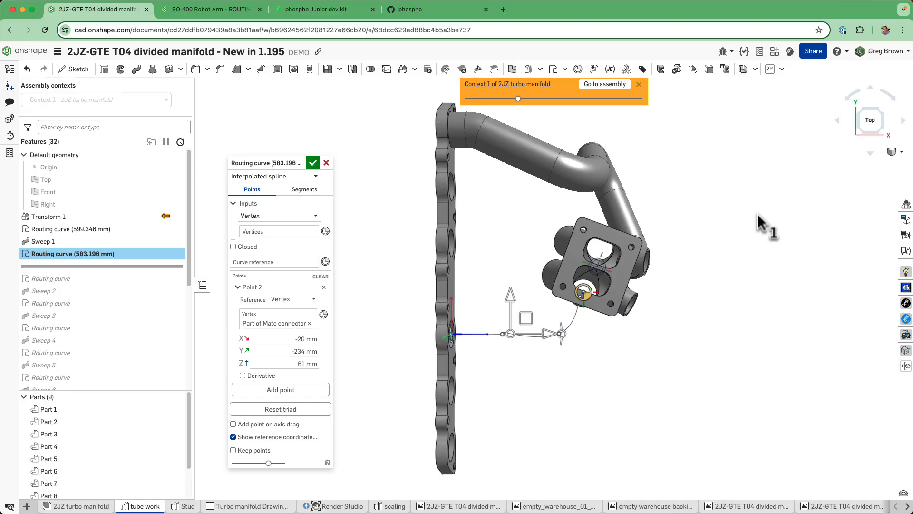
key(shift+4)
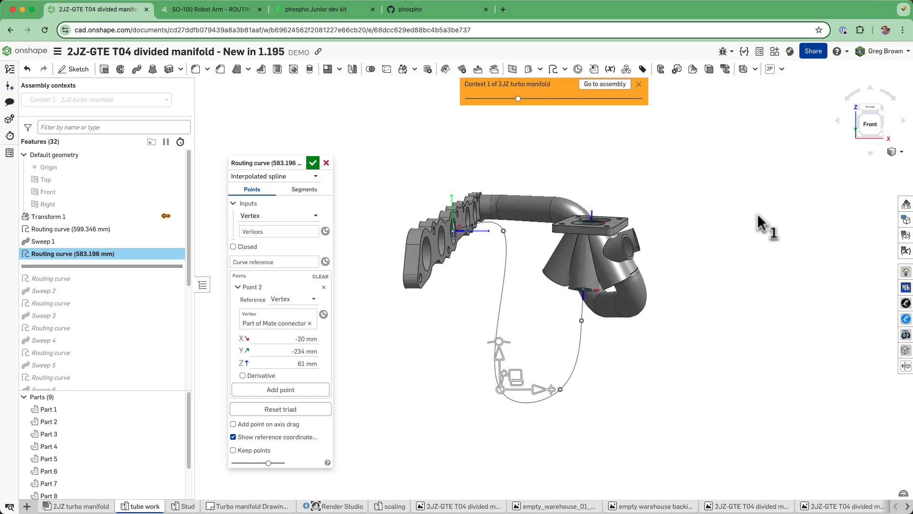
key(shift+5)
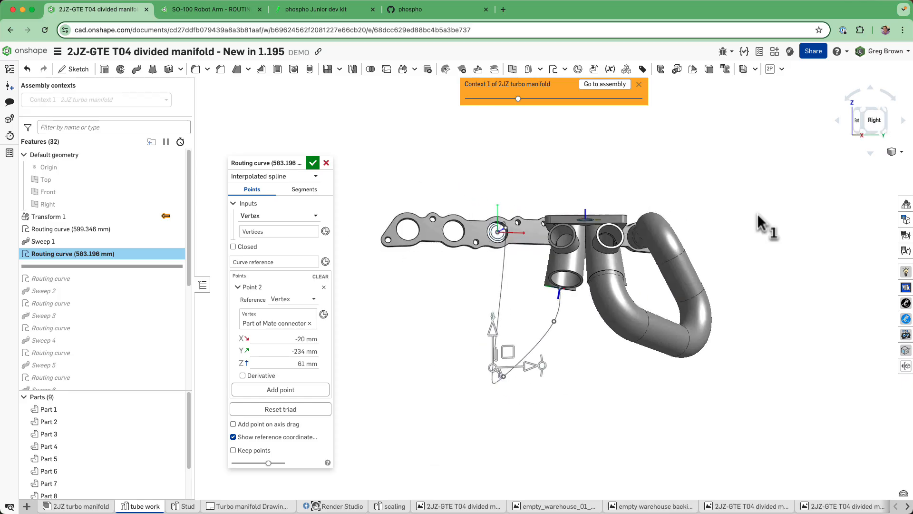
key(shift+4)
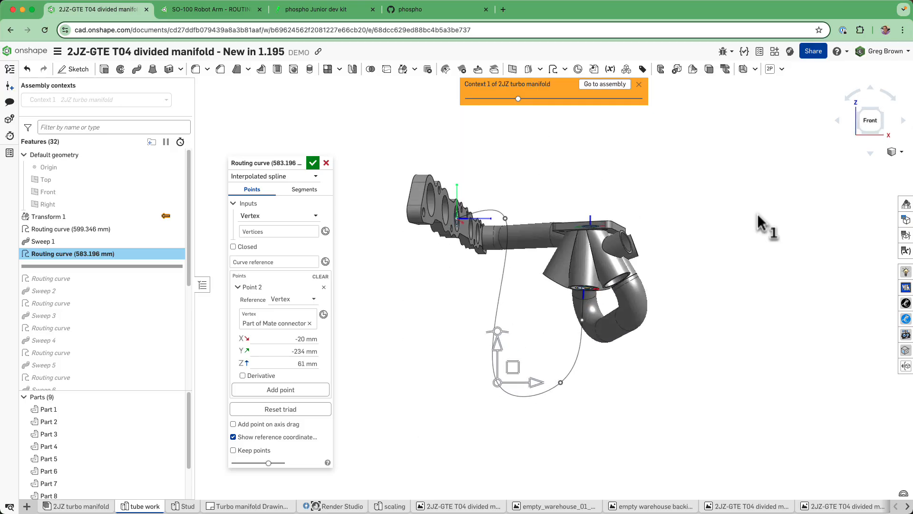
key(shift+1)
key(shift+5)
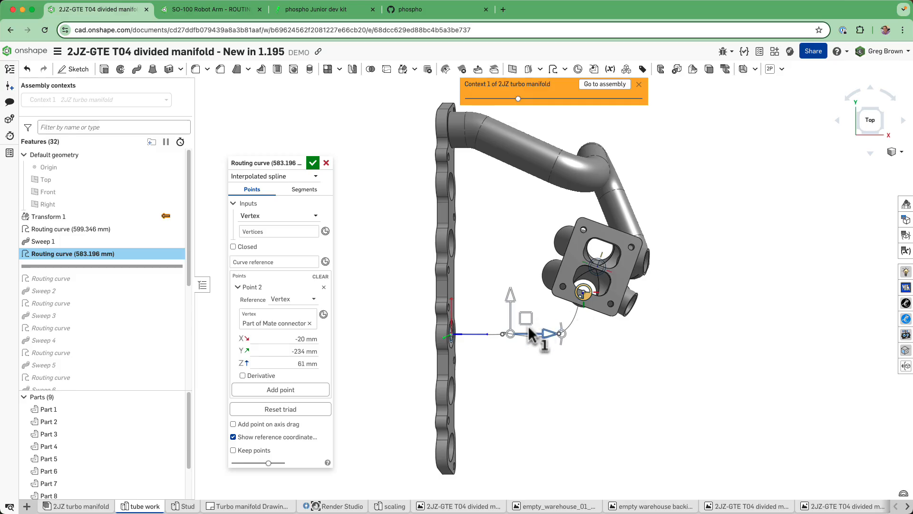
Reposition the curve's second point freely in its reference planes to about X -38, Y -223 and Z 65 mm
mouse_move(533, 321)
mouse_down()
mouse_move(537, 339)
mouse_move(539, 329)
mouse_up()
key(shift+1)
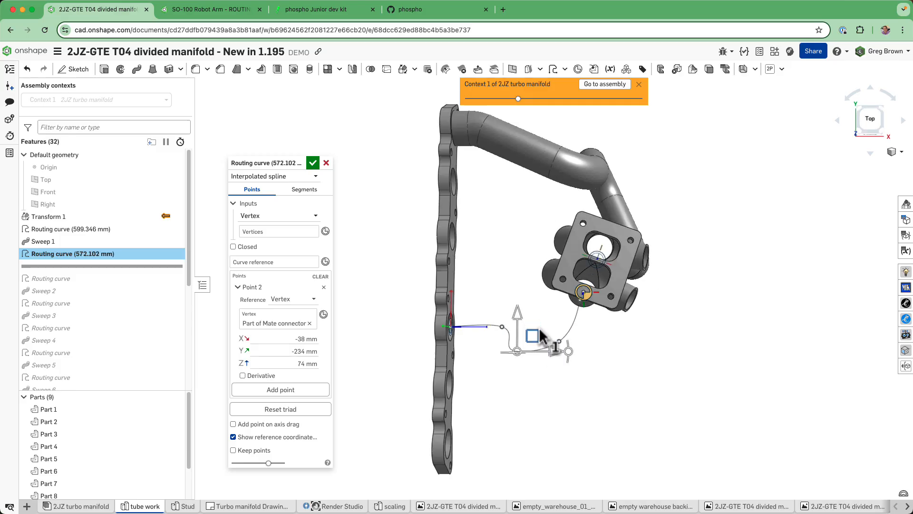
mouse_move(520, 369)
mouse_down()
mouse_move(543, 367)
mouse_move(513, 364)
mouse_up()
right_drag(540, 345, 519, 367)
right_drag(577, 367, 501, 328)
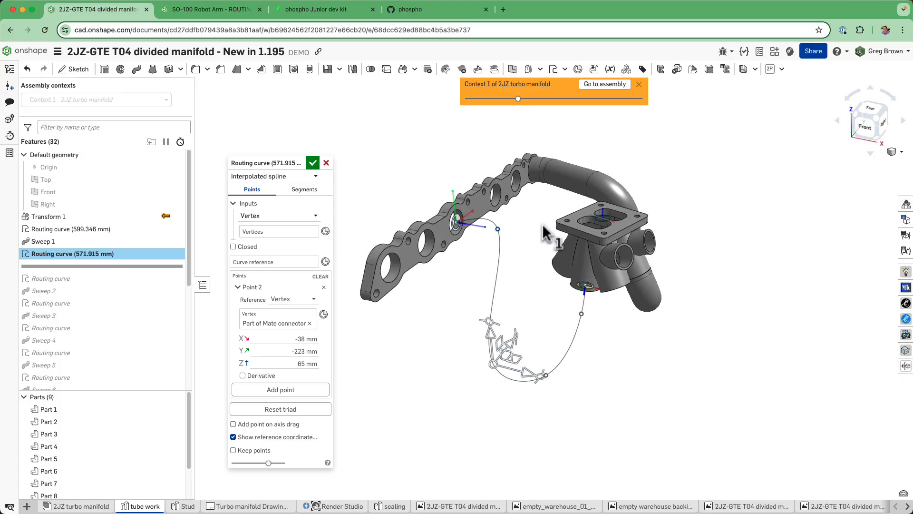
right_drag(644, 198, 691, 219)
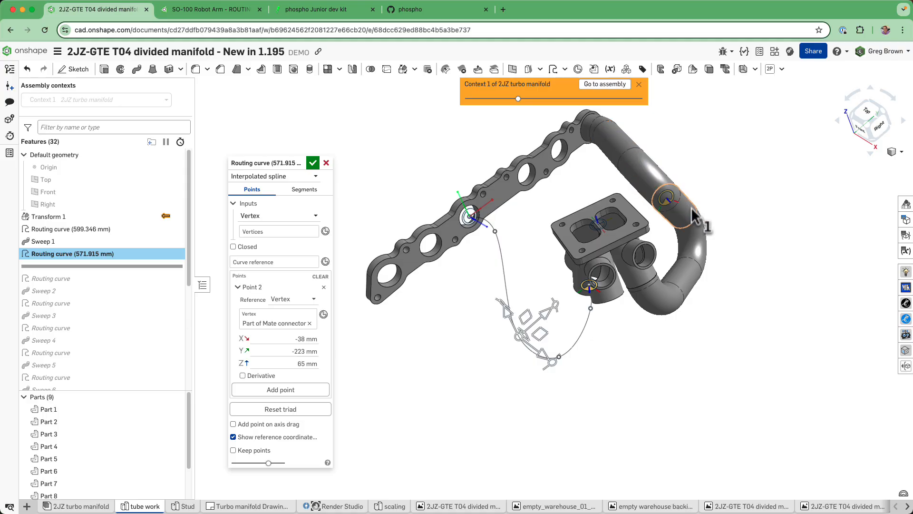
Change the routing curve type from interpolated spline to Polyline and check its straight segments
click(258, 177)
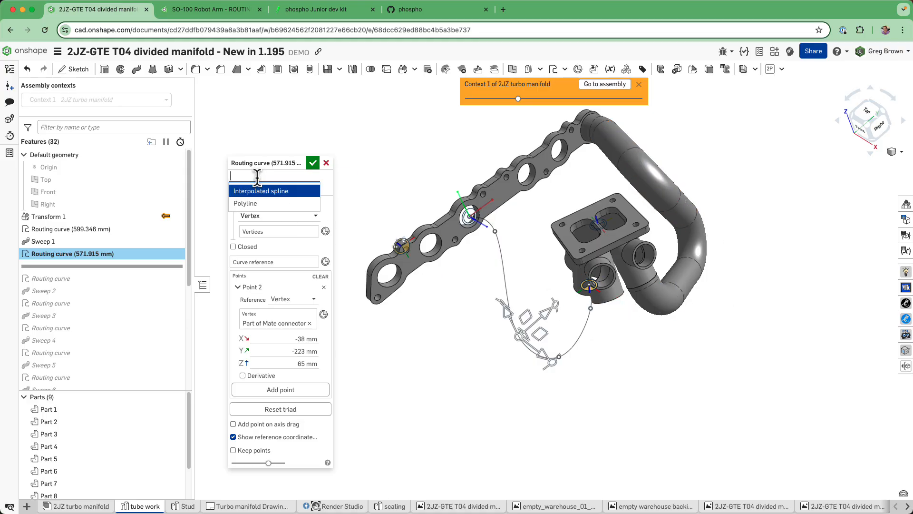
click(258, 207)
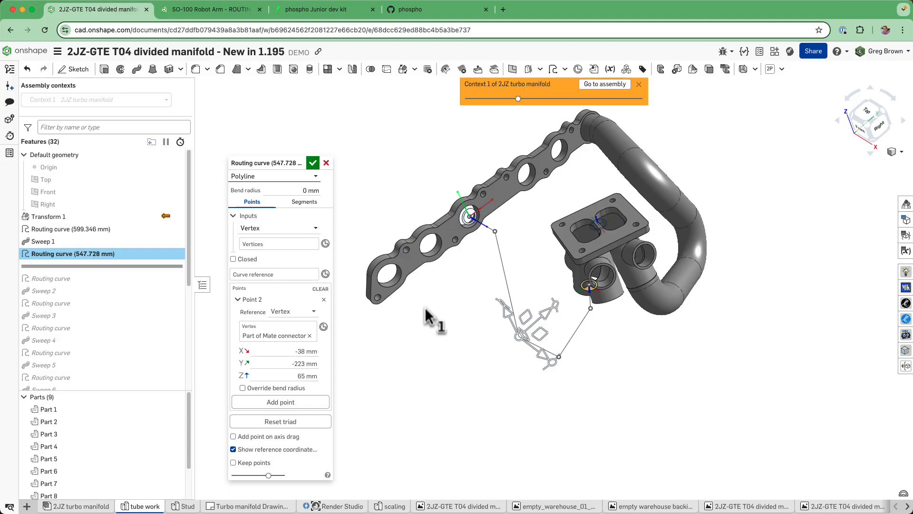
right_drag(424, 306, 458, 197)
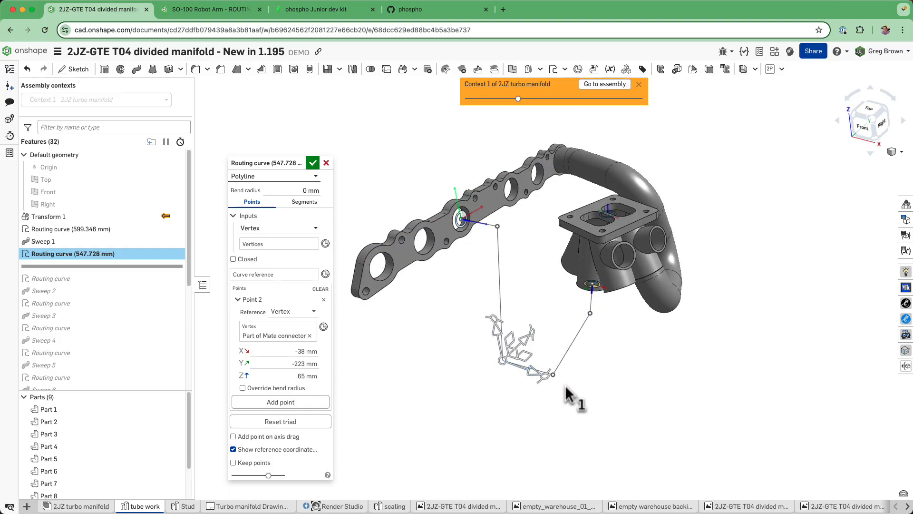
right_drag(609, 387, 623, 372)
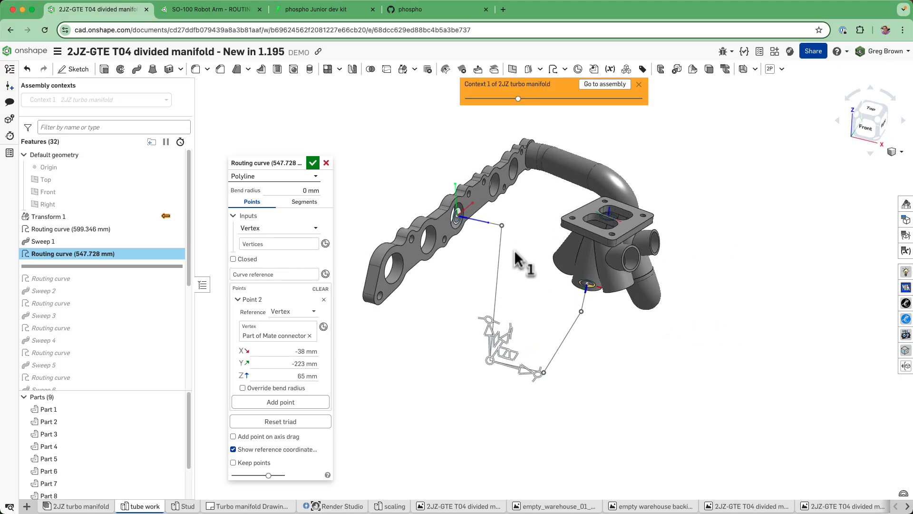
Set the polyline's bend radius to 50 mm and check the rounded corners between flange and collector
scroll(486, 224, up, 4)
mouse_move(548, 268)
right_down()
mouse_move(547, 250)
mouse_move(542, 268)
right_up()
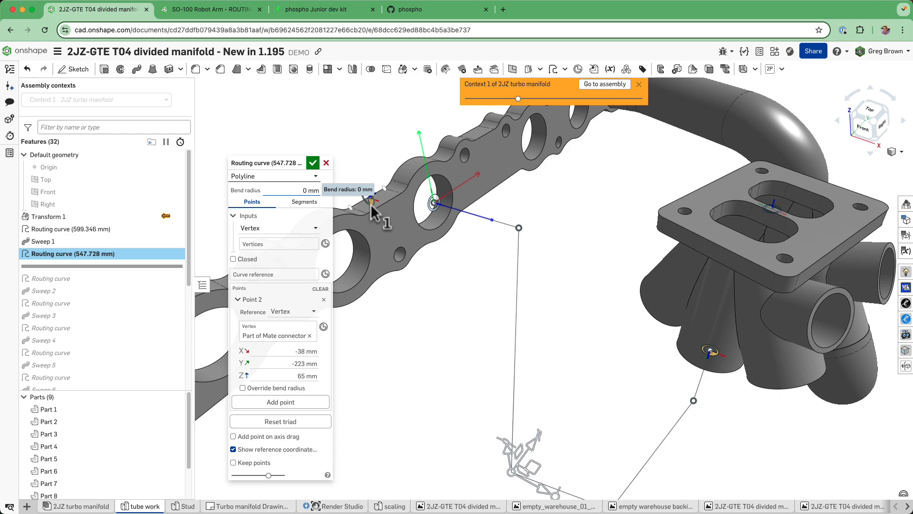
scroll(560, 257, down, 2)
mouse_move(586, 267)
right_down()
mouse_move(569, 257)
mouse_move(577, 269)
right_up()
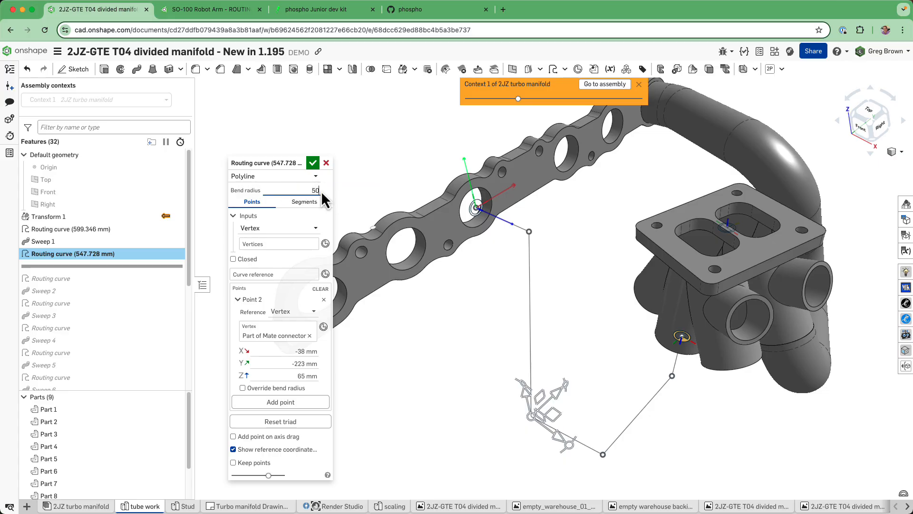
key(Return)
right_drag(486, 257, 542, 292)
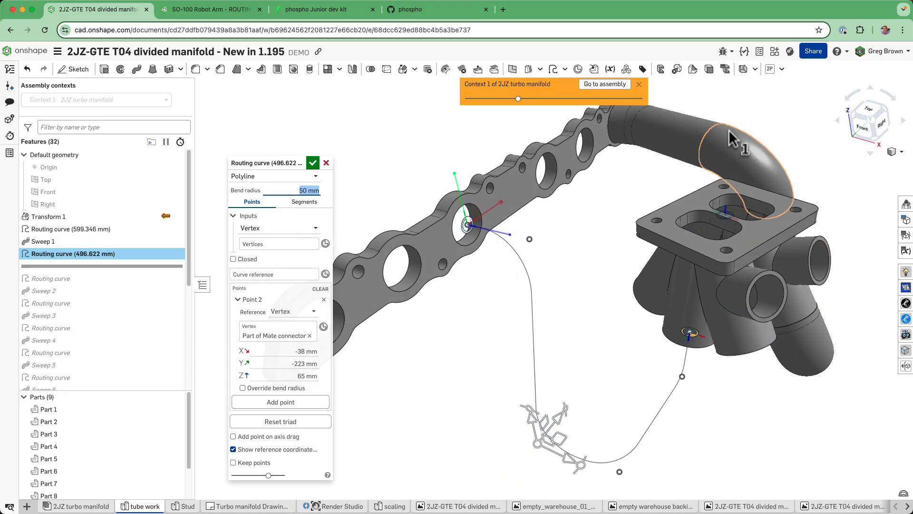
scroll(766, 196, up, 10)
scroll(653, 248, down, 10)
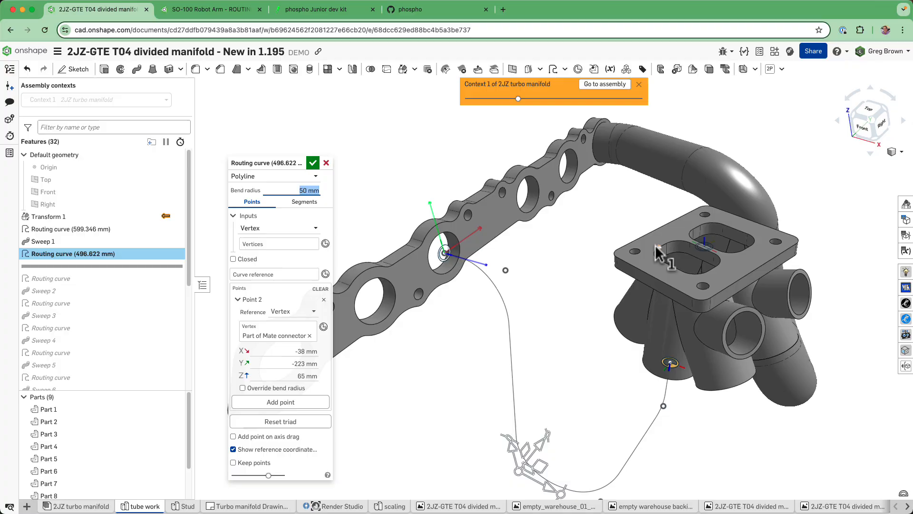
Shift the polyline's second point along X to about -82 mm, away from the collector
right_drag(655, 252, 505, 391)
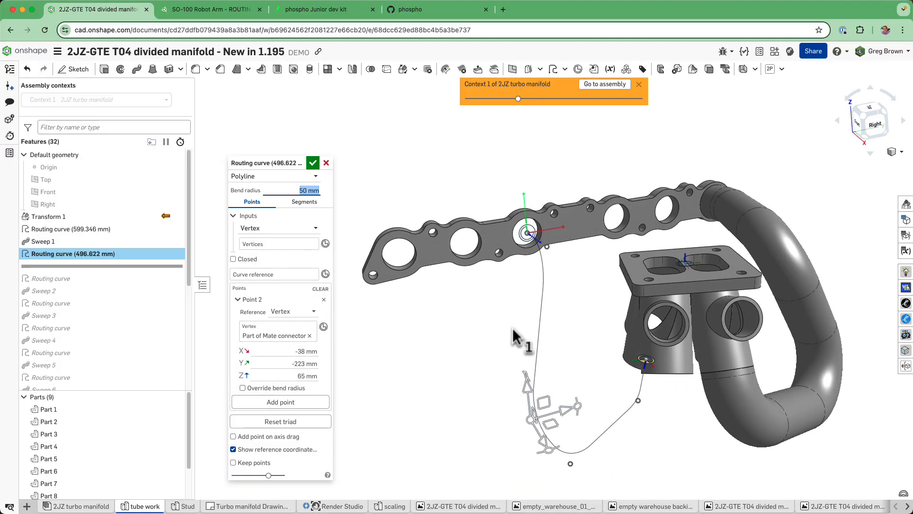
click(275, 189)
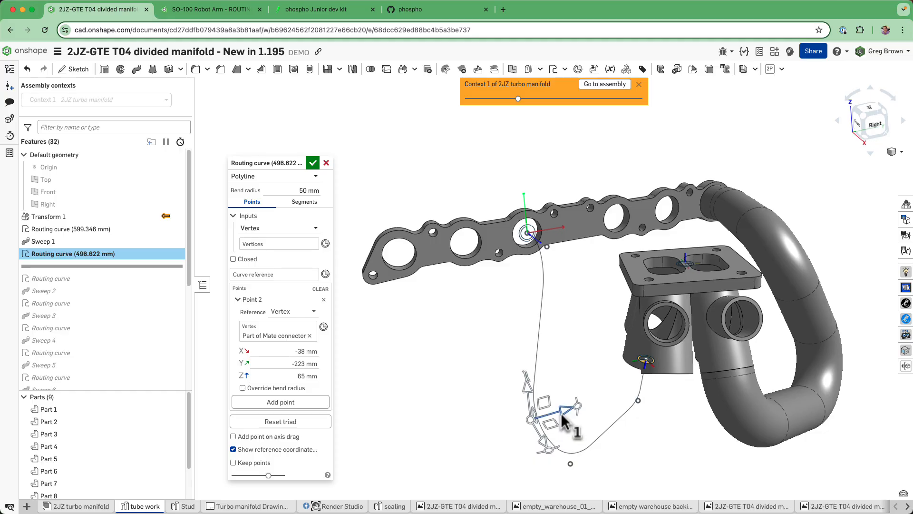
drag(562, 413, 540, 413)
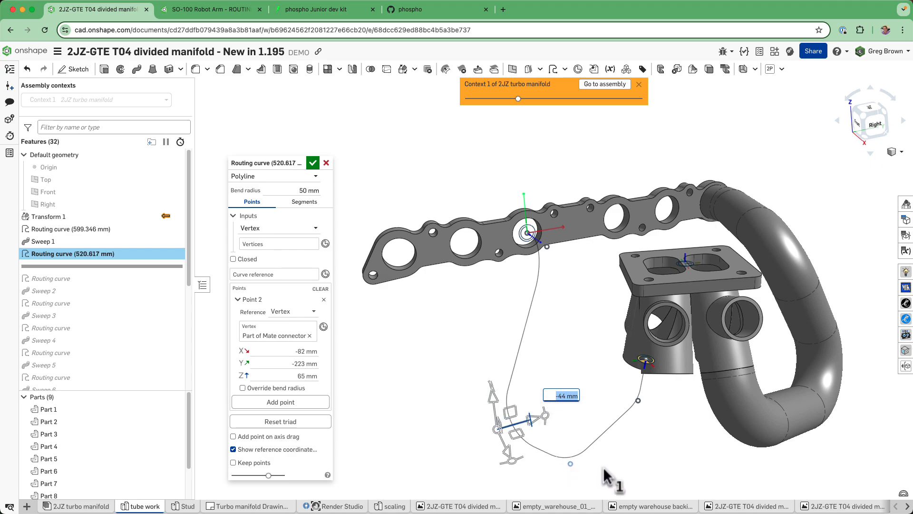
Select the third point at the bottom of the route and move it outward along Z to about 185 mm
click(570, 464)
scroll(556, 397, down, 2)
drag(582, 468, 591, 488)
right_drag(628, 436, 614, 401)
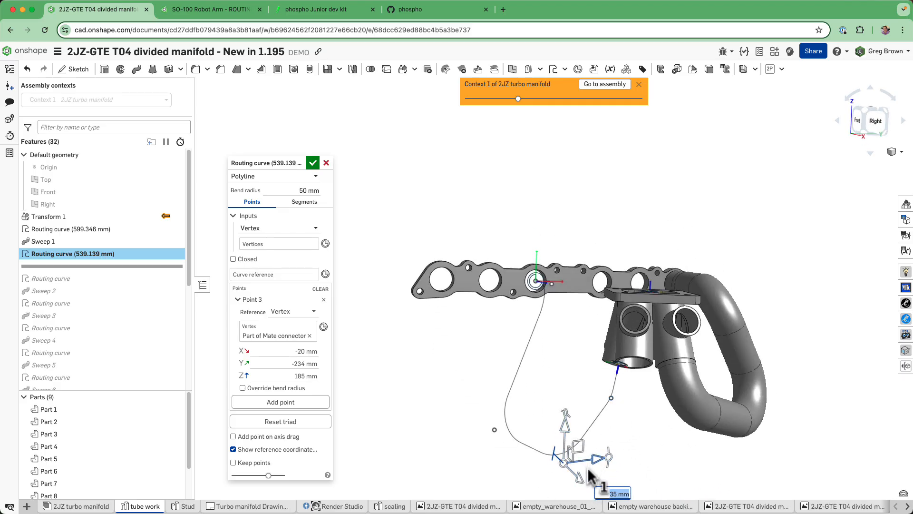
Try moving the third point close to the second, at about X -37 and Z 112 mm, and check the feature's error
mouse_move(588, 468)
right_down()
mouse_move(591, 482)
mouse_move(583, 454)
right_up()
drag(581, 451, 515, 381)
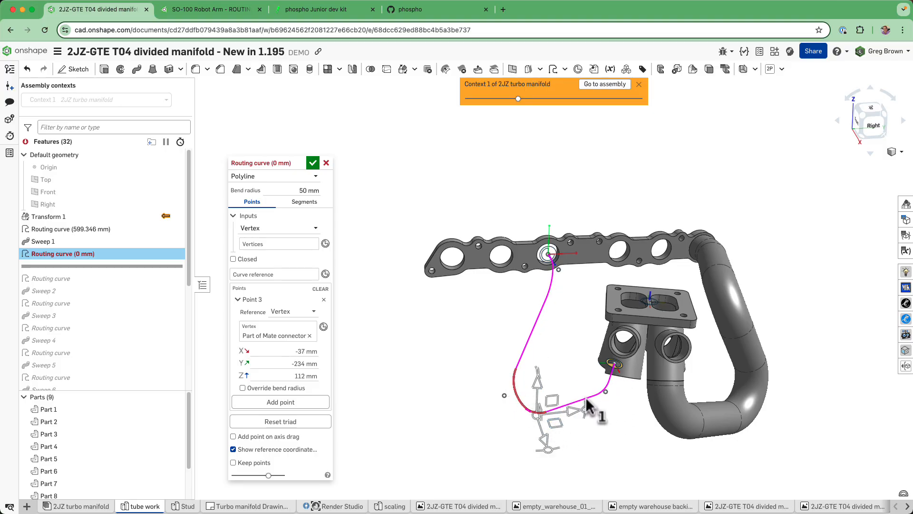
mouse_move(271, 172)
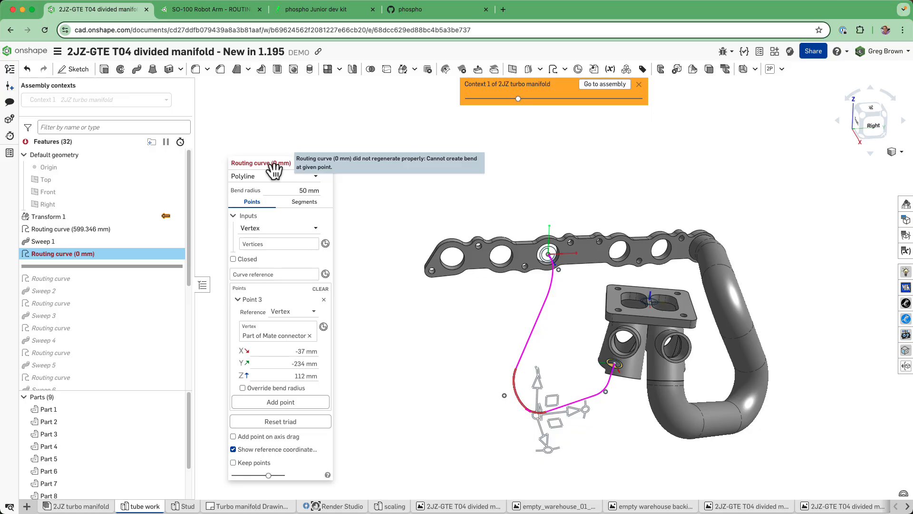
Move the third point back out to about X -23 and Z 180 mm so the bends have room
drag(570, 443, 574, 450)
scroll(469, 349, up, 5)
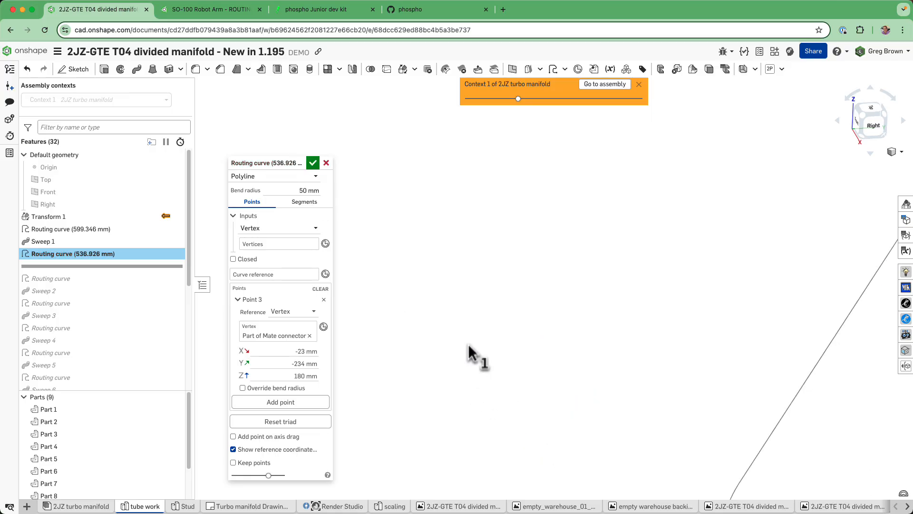
scroll(512, 347, down, 5)
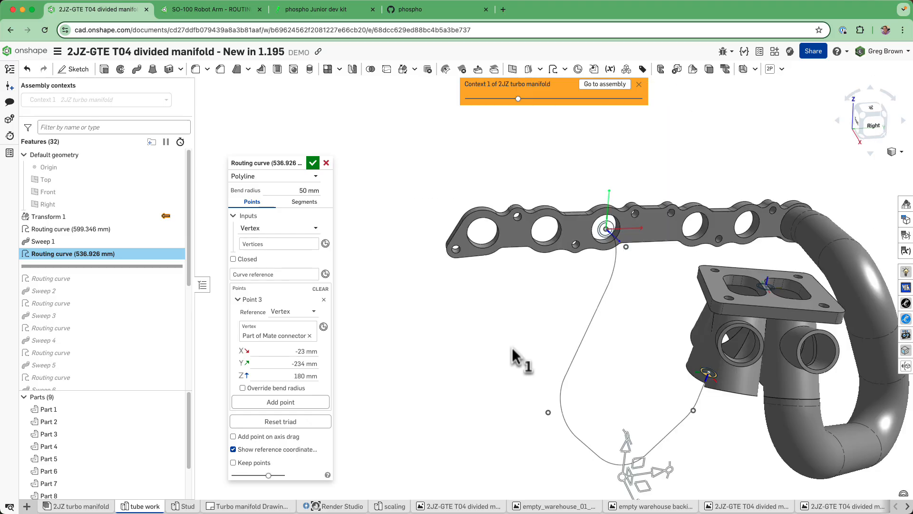
right_drag(549, 365, 528, 370)
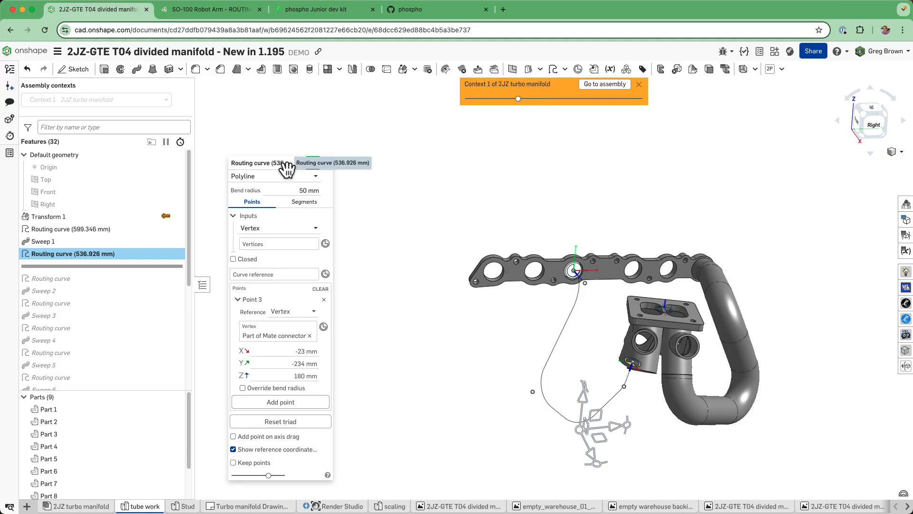
Try moving the polyline's second point to about X -74 and Z 42 mm, and discard the new routing curve
click(530, 392)
drag(537, 409, 546, 441)
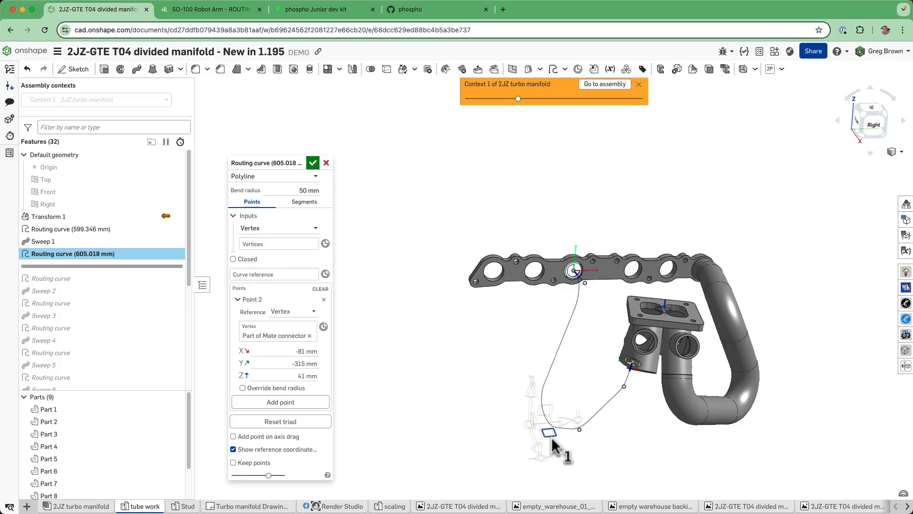
drag(553, 444, 555, 446)
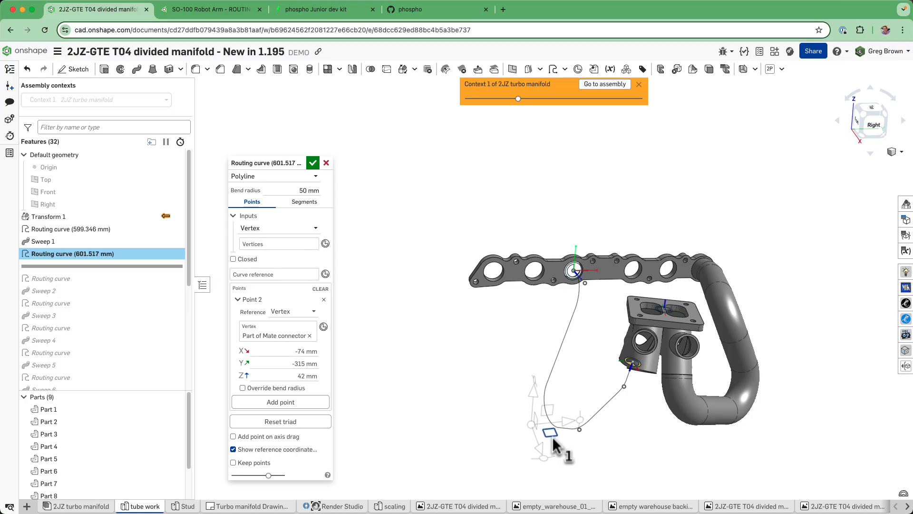
right_drag(554, 442, 587, 366)
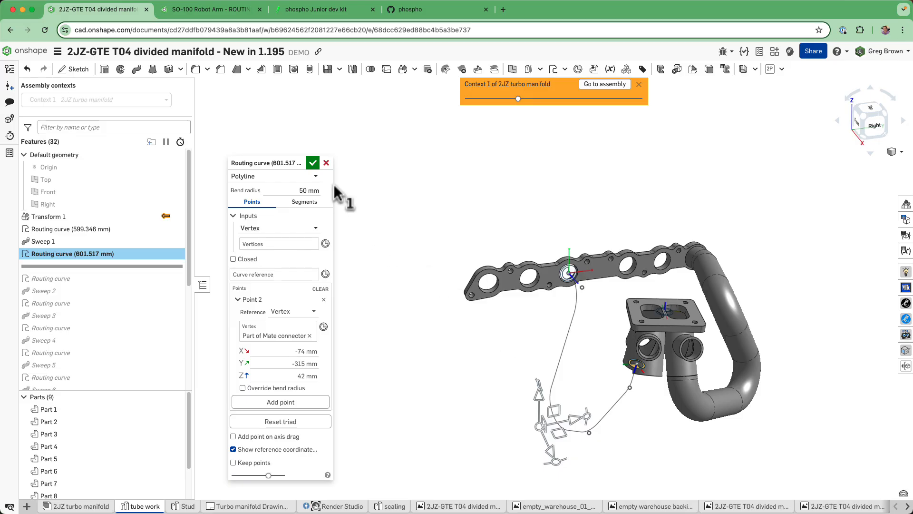
click(326, 163)
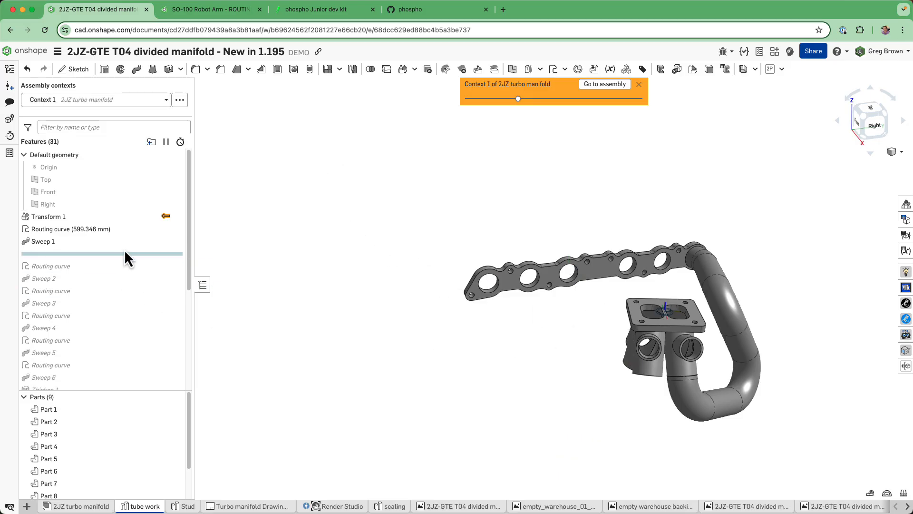
Roll the feature history forward to just after Sweep 2 and show the surfaces
drag(119, 263, 119, 280)
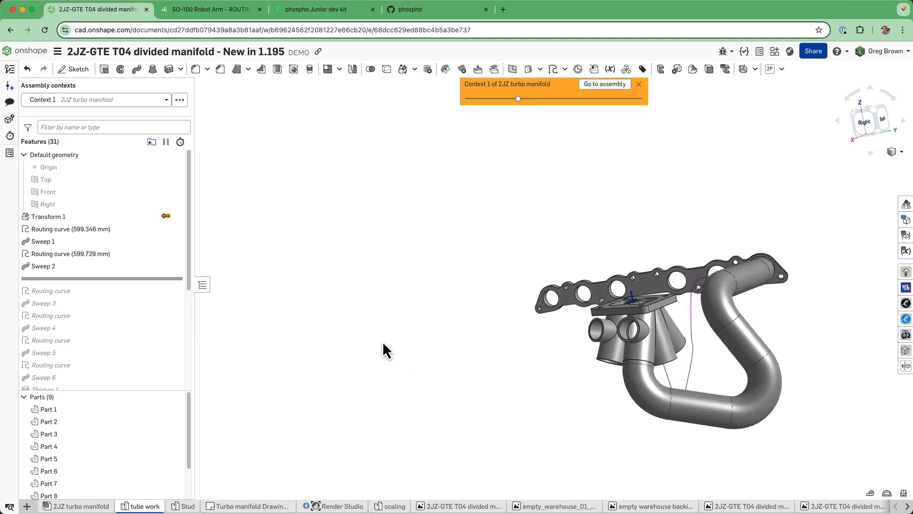
scroll(136, 444, down, 2)
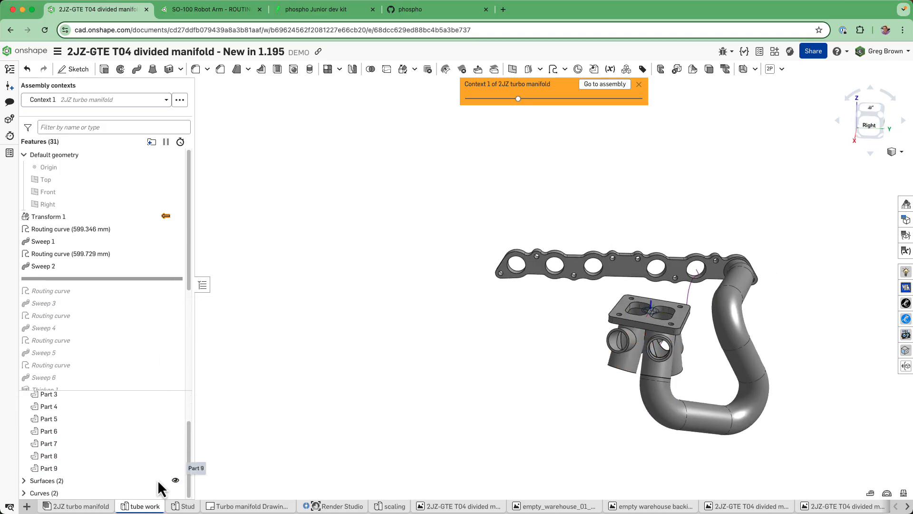
click(175, 481)
Examine the first two swept tubes from several angles, following their bends from the flange ports to the collector
right_drag(385, 409, 366, 368)
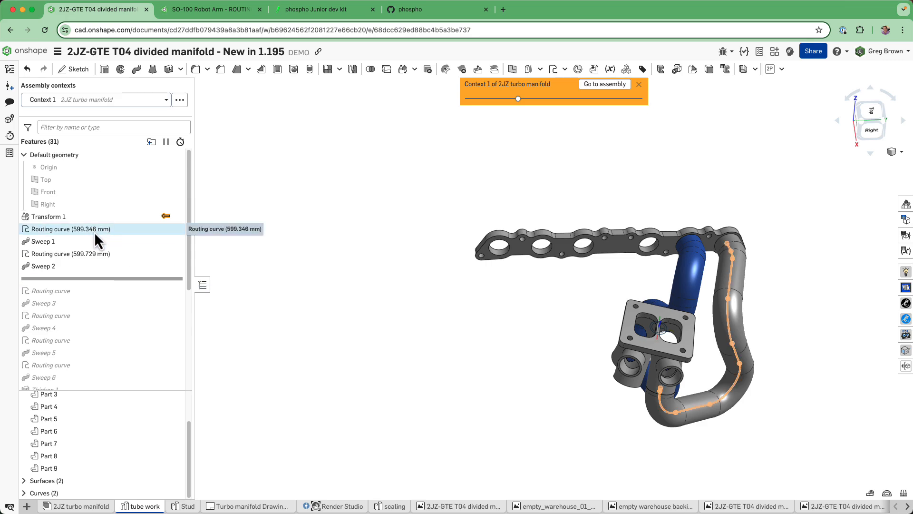
right_drag(623, 394, 612, 378)
right_drag(751, 317, 749, 225)
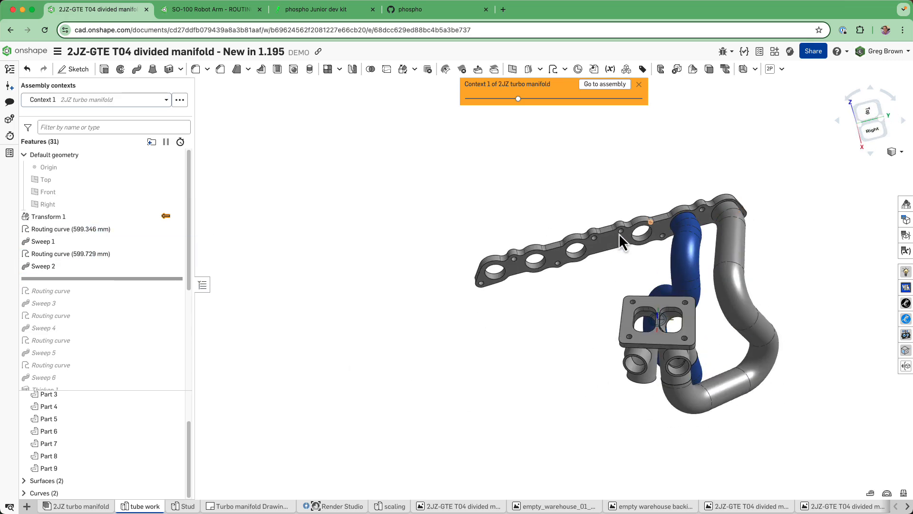
right_drag(501, 375, 599, 329)
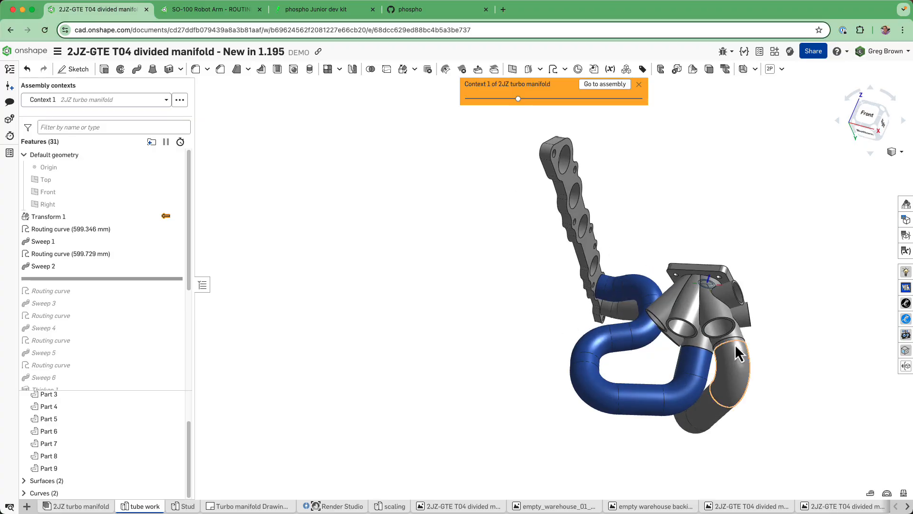
right_drag(718, 340, 672, 349)
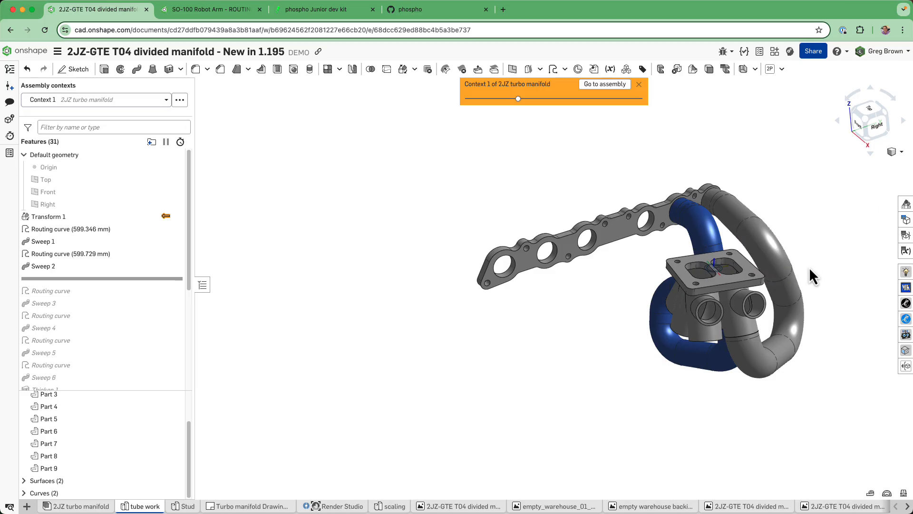
scroll(809, 269, up, 3)
right_drag(703, 271, 613, 276)
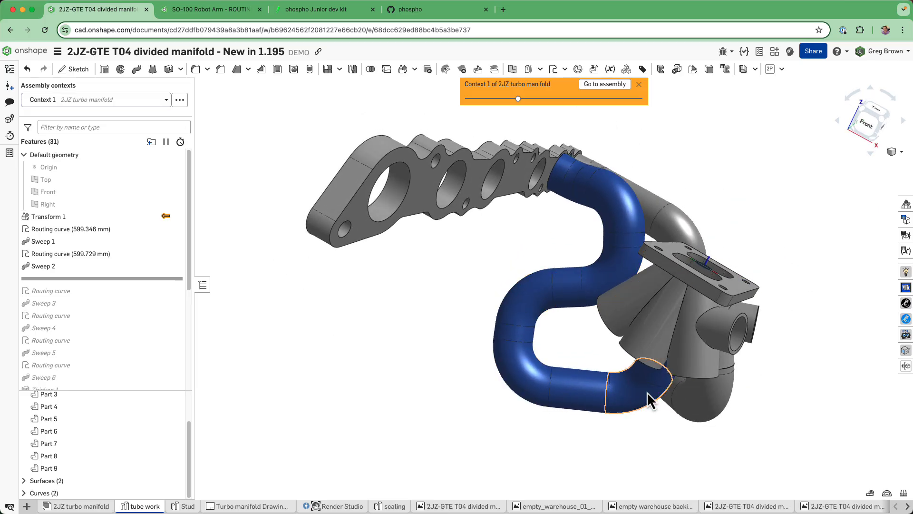
mouse_move(649, 401)
right_down()
mouse_move(634, 383)
mouse_move(604, 385)
mouse_move(666, 383)
mouse_move(656, 387)
right_up()
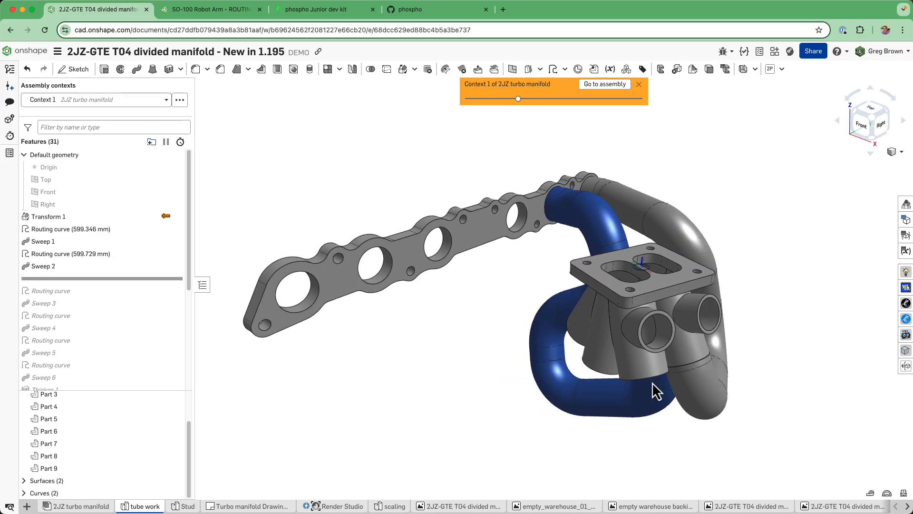
Roll the feature history to the end to display the complete six-tube manifold
right_click(145, 280)
click(171, 290)
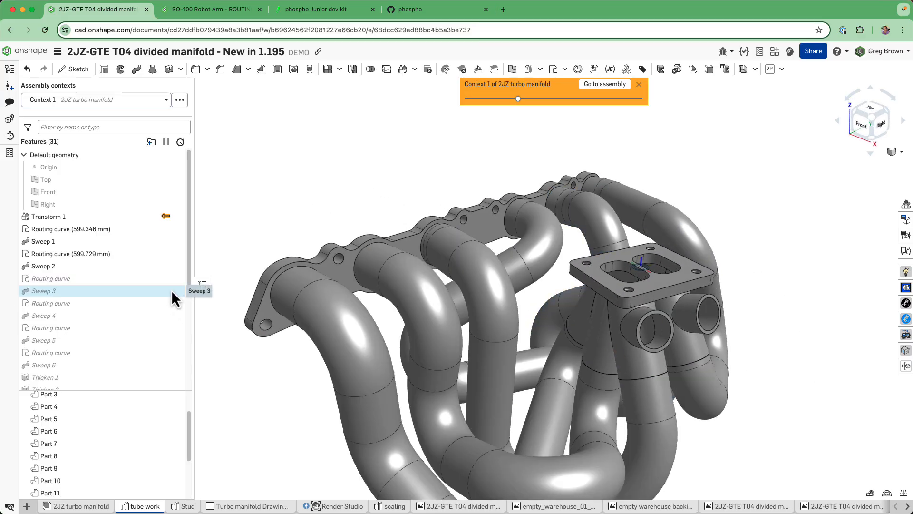
mouse_move(459, 344)
right_down()
mouse_move(452, 348)
mouse_move(456, 338)
right_up()
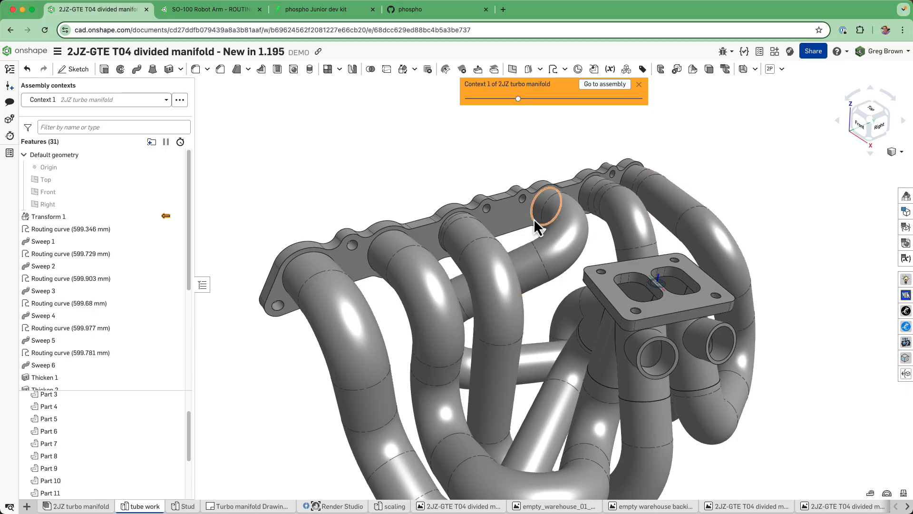
right_drag(534, 220, 528, 307)
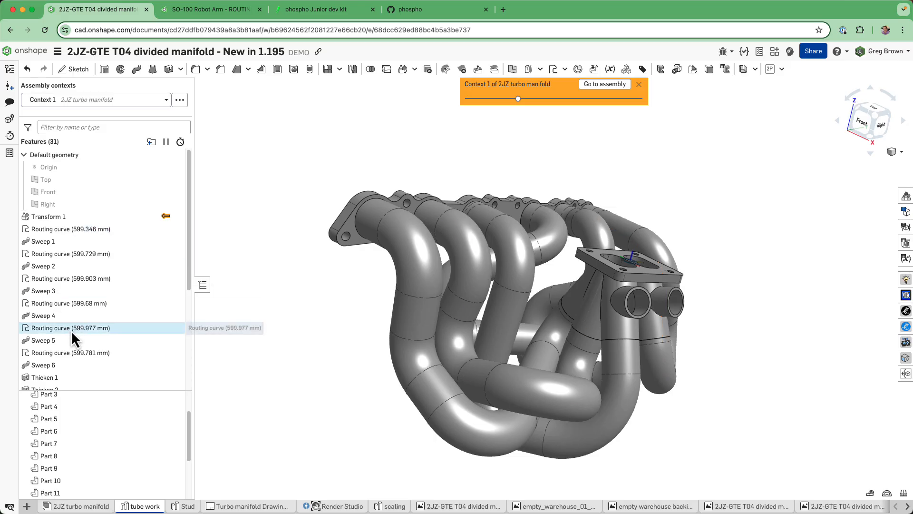
mouse_move(414, 313)
right_down()
mouse_move(435, 332)
mouse_move(464, 306)
mouse_move(540, 315)
mouse_move(458, 305)
mouse_move(404, 324)
right_up()
Roll the feature history back to just after Sweep 6 and hide the surfaces to leave the routing curves visible
drag(188, 429, 189, 484)
scroll(124, 326, down, 5)
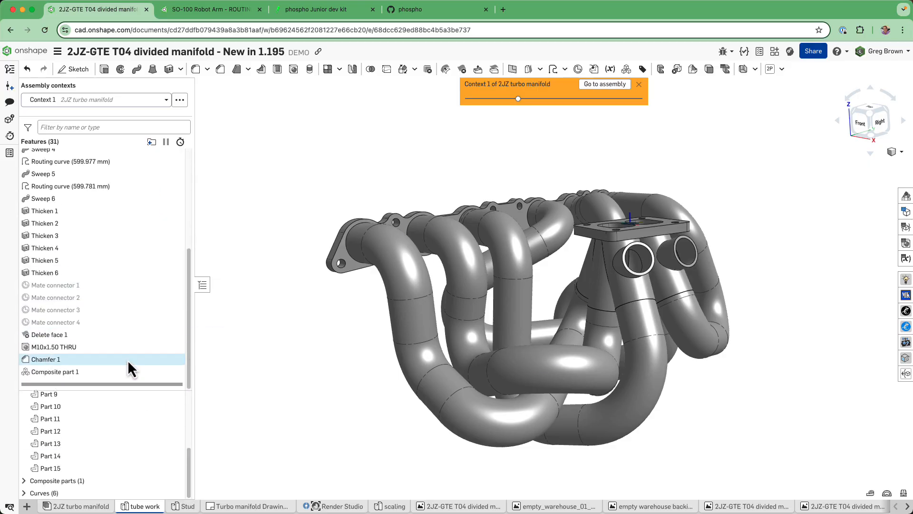
drag(113, 384, 119, 207)
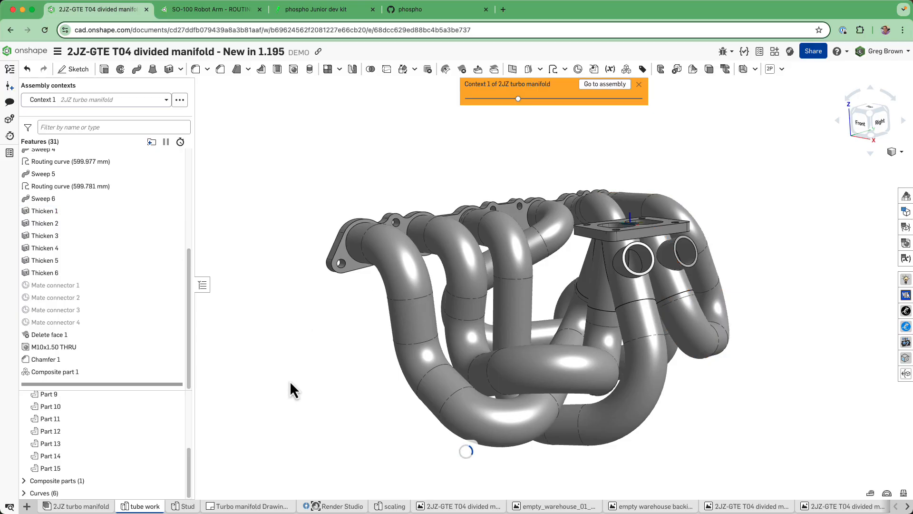
click(176, 480)
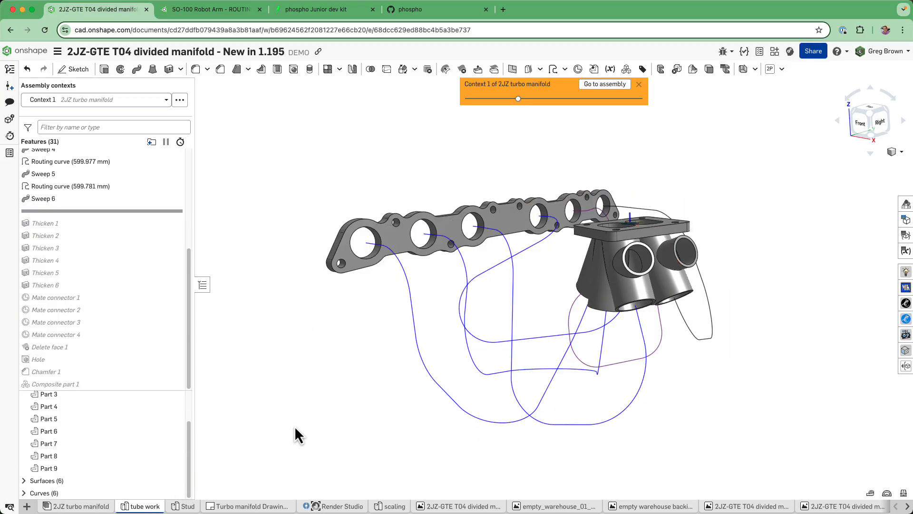
right_drag(295, 426, 486, 242)
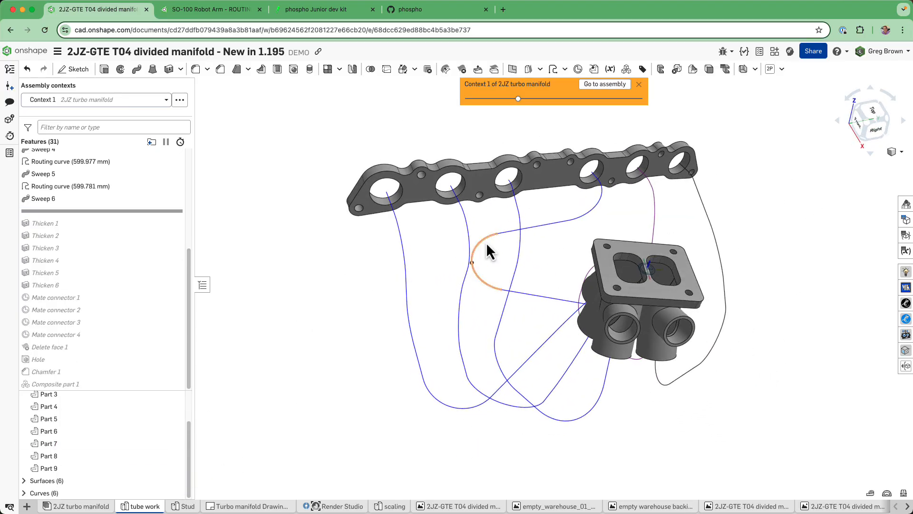
Change the appearance of the routing curve from the flange's end port, Curve 6, to red (FF0000)
right_click(399, 267)
right_click(405, 257)
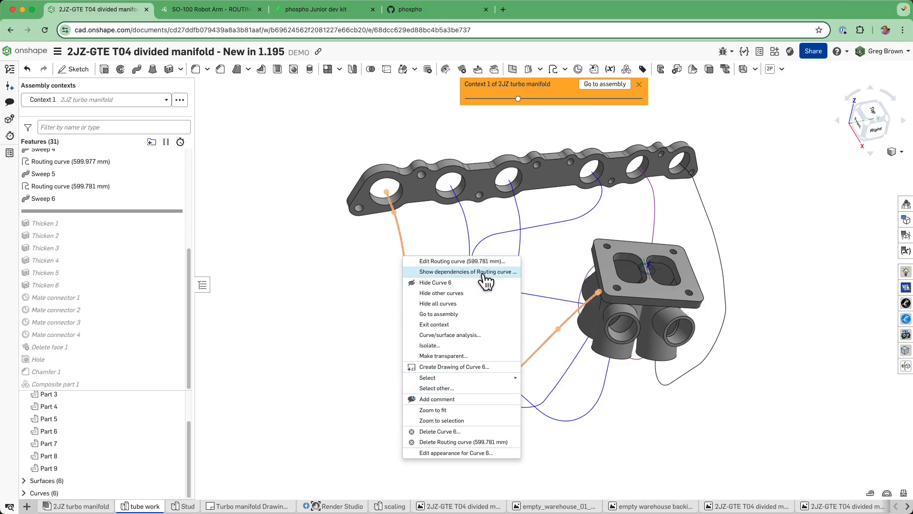
click(489, 453)
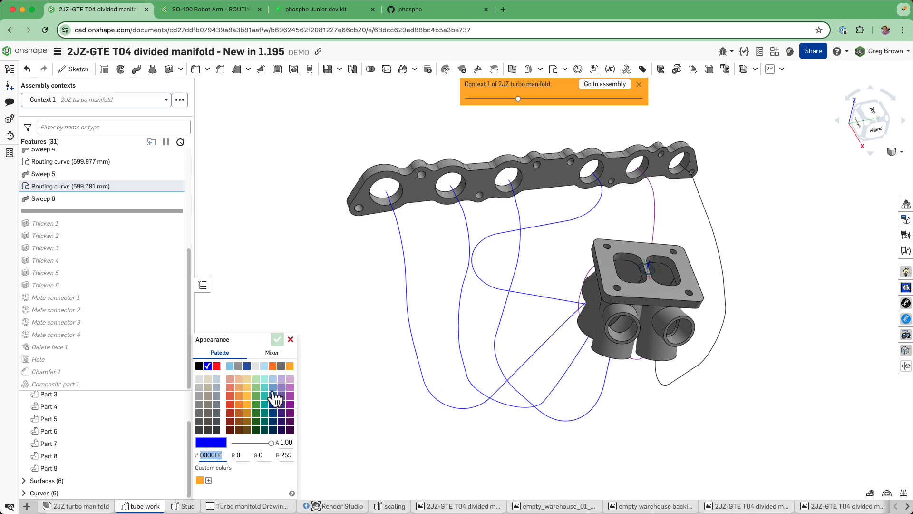
click(216, 366)
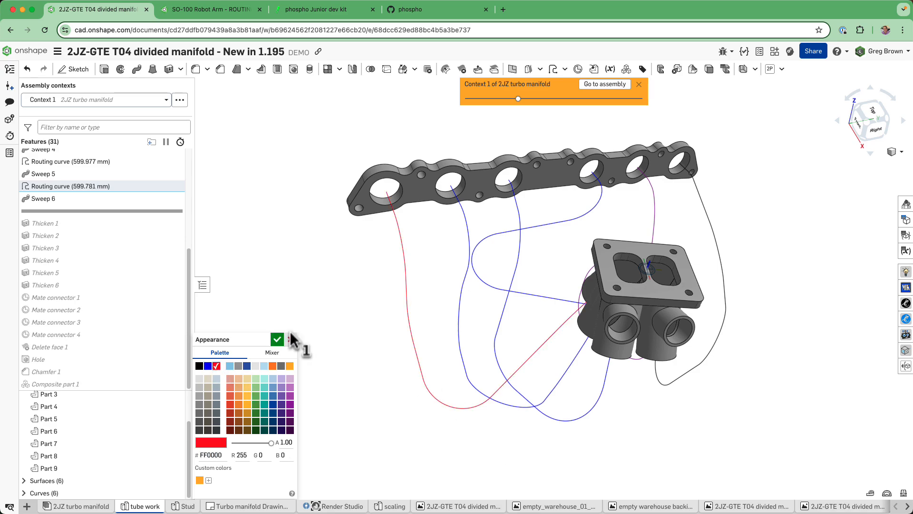
click(278, 339)
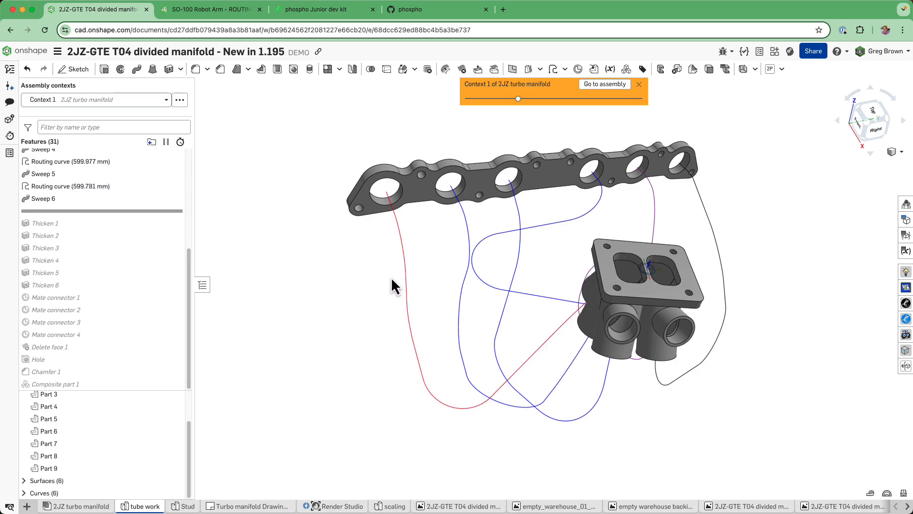
Inspect the six routing curves between flange and collector from various angles and standard views, checking how they pass each other
mouse_move(390, 283)
right_down()
mouse_move(390, 264)
mouse_move(407, 277)
mouse_move(391, 274)
mouse_move(384, 284)
right_up()
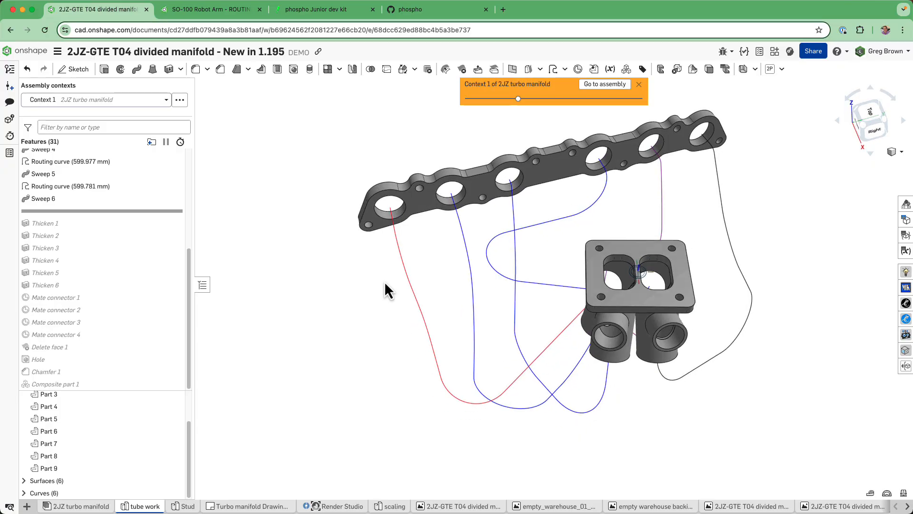
right_drag(503, 366, 499, 323)
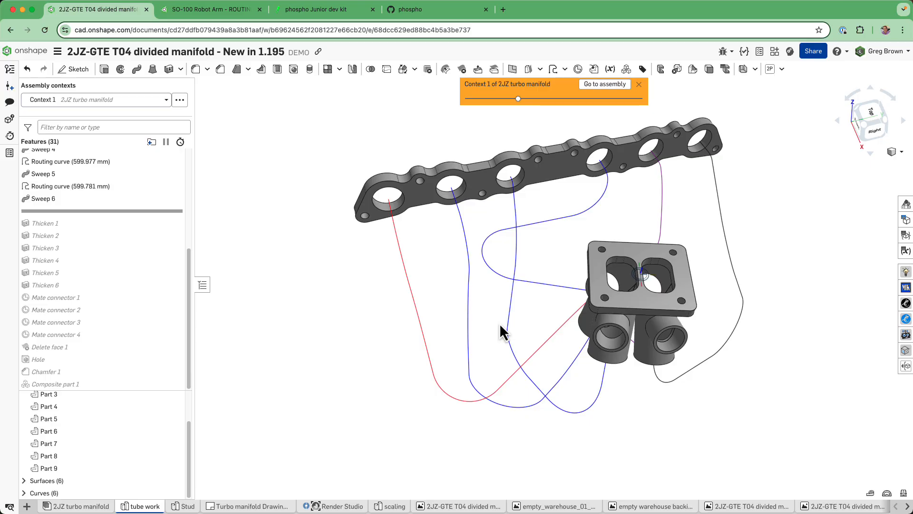
right_drag(500, 323, 632, 294)
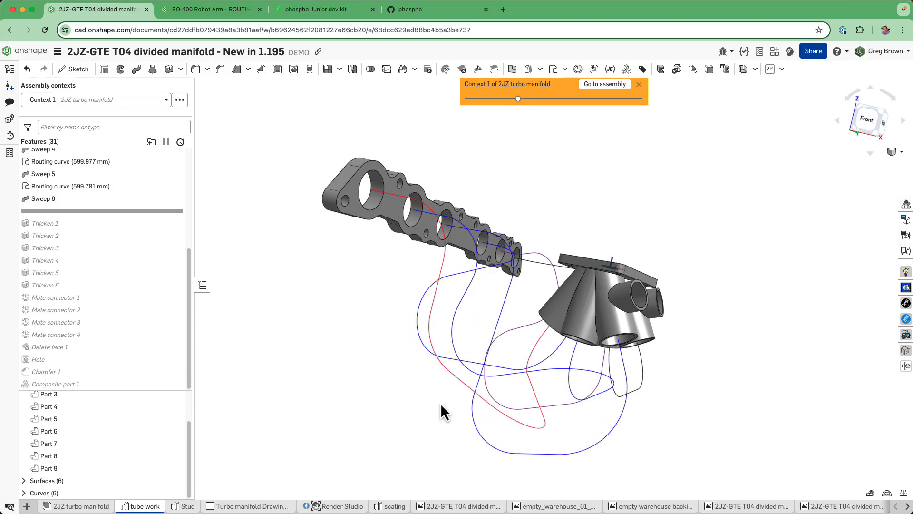
mouse_move(558, 421)
right_down()
mouse_move(584, 421)
mouse_move(566, 423)
right_up()
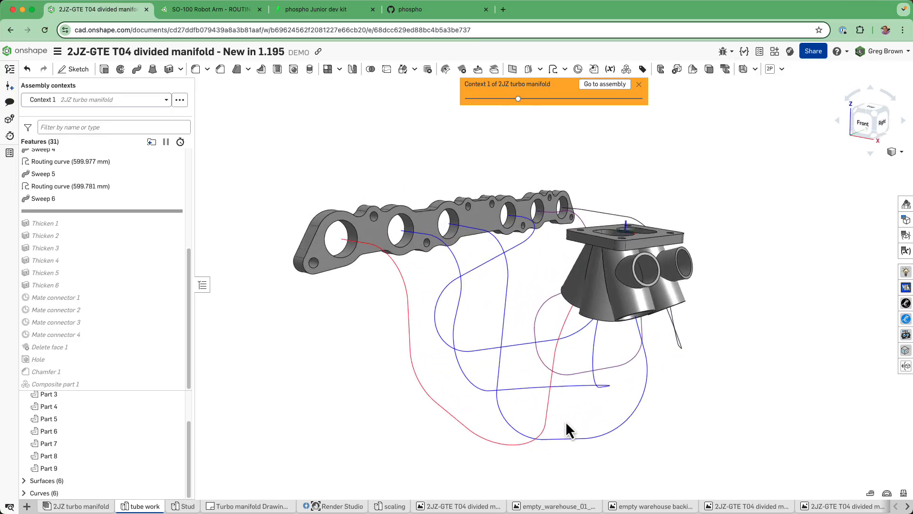
click(861, 124)
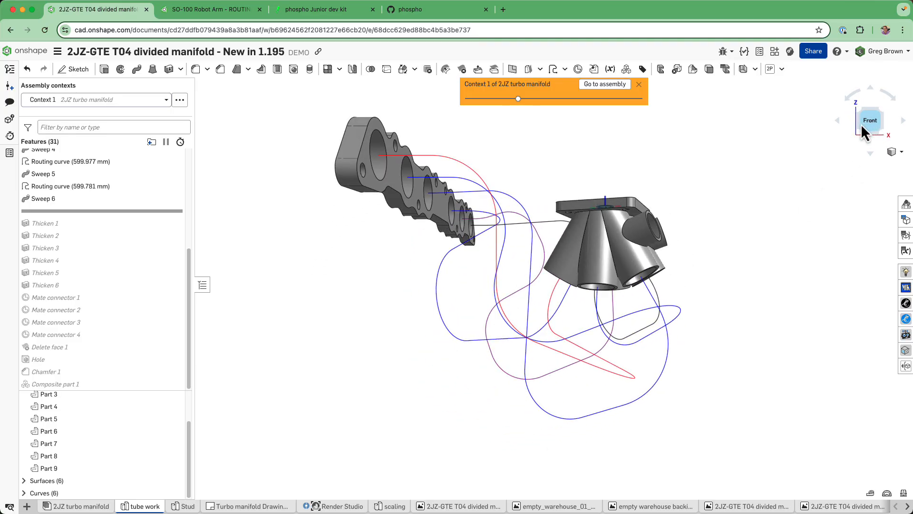
key(shift+Left)
key(shift+Down)
key(shift+Up)
key(shift+Right)
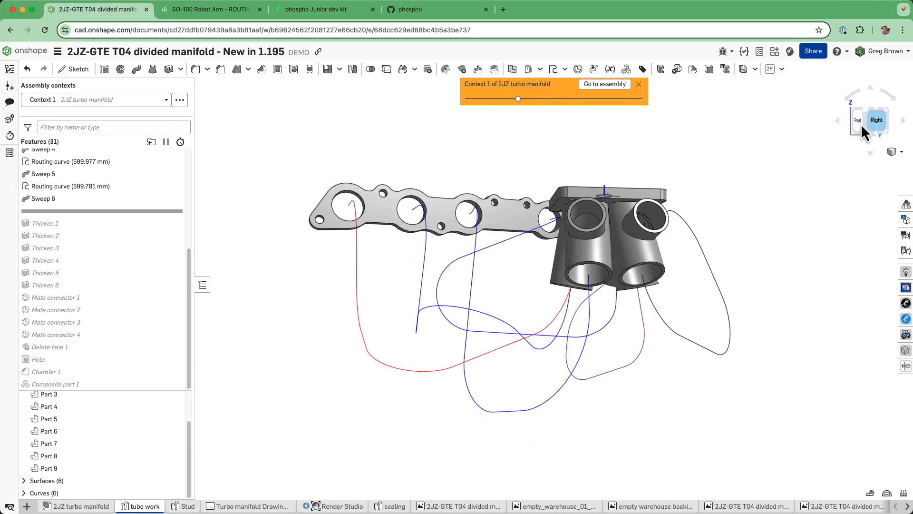
key(shift+5)
key(shift+7)
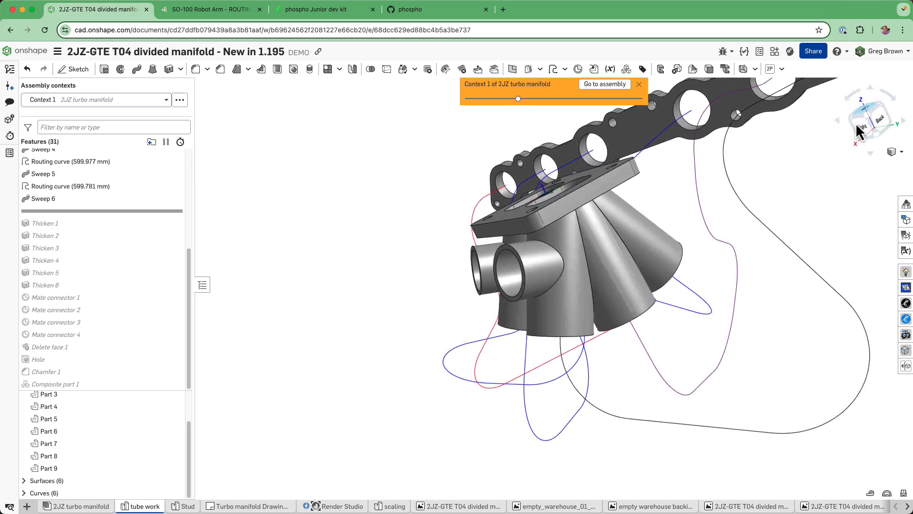
click(858, 131)
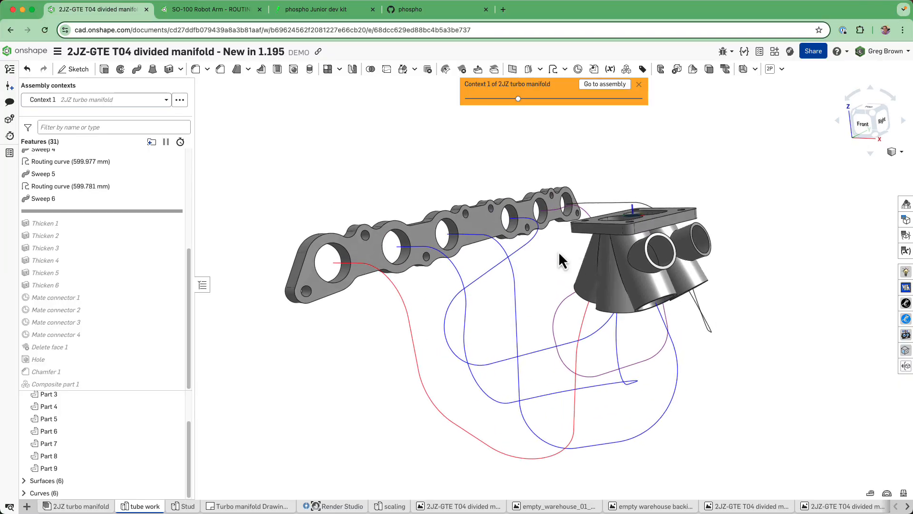
Open the red routing curve from the flange's end port for editing and examine its points, coordinates and input type options
right_click(103, 190)
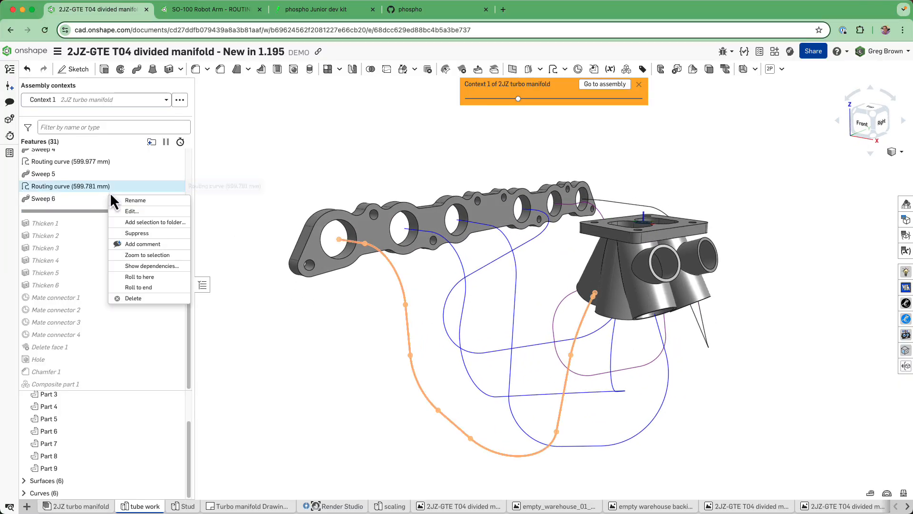
click(135, 209)
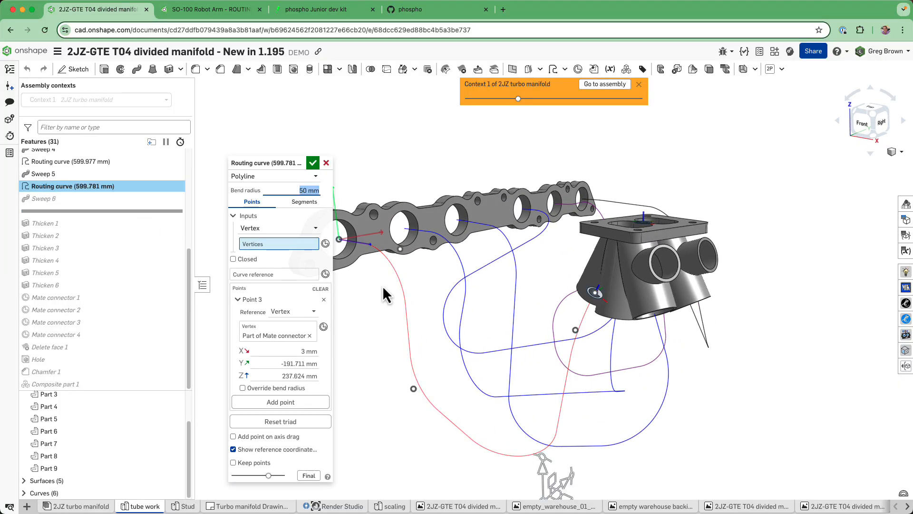
scroll(482, 274, down, 3)
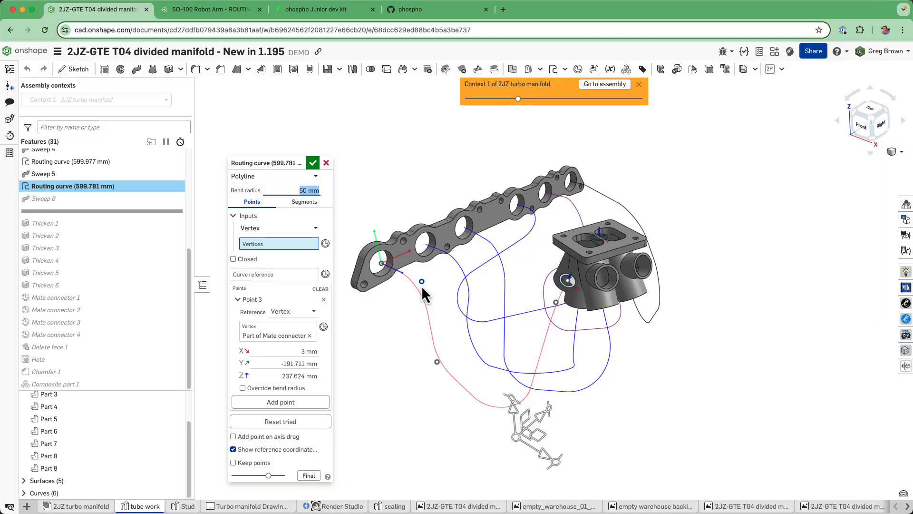
click(382, 264)
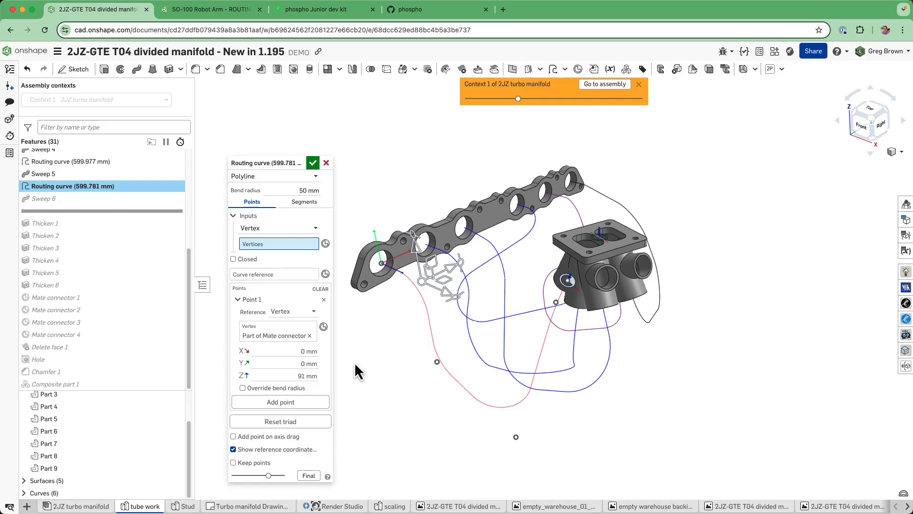
click(437, 362)
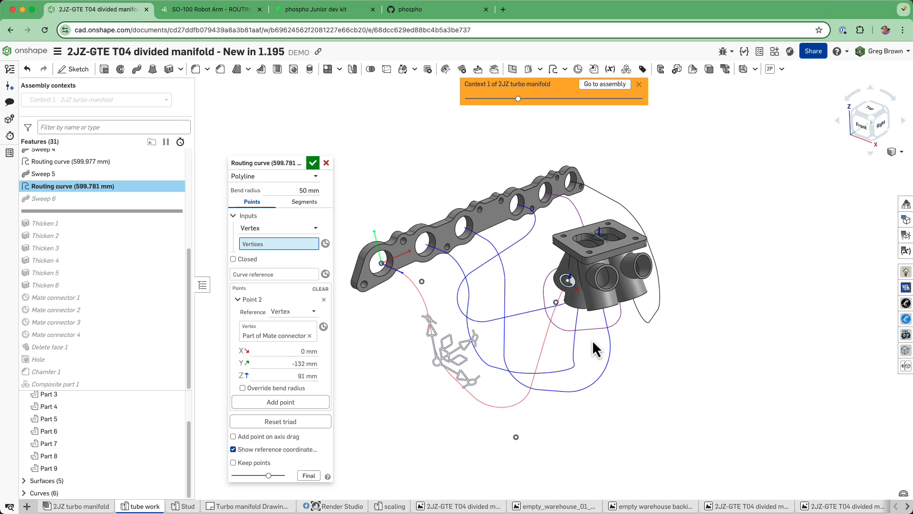
right_drag(592, 340, 528, 331)
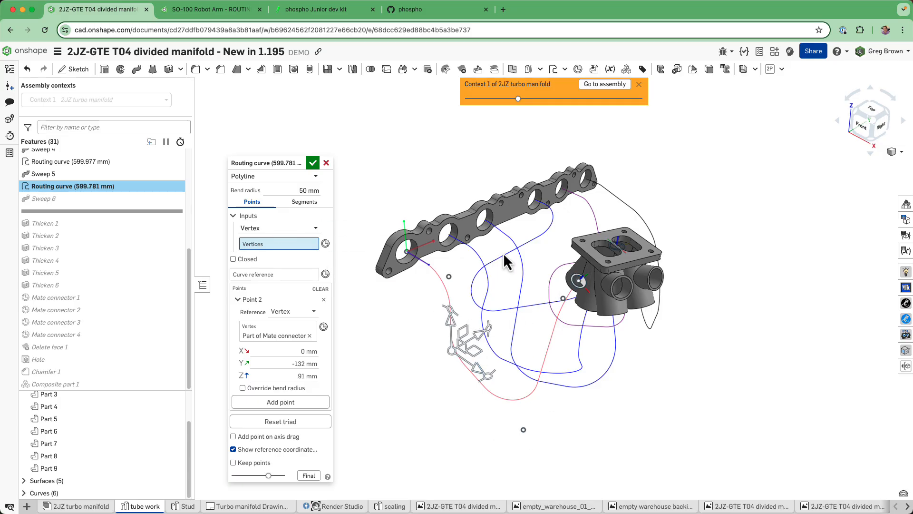
click(291, 229)
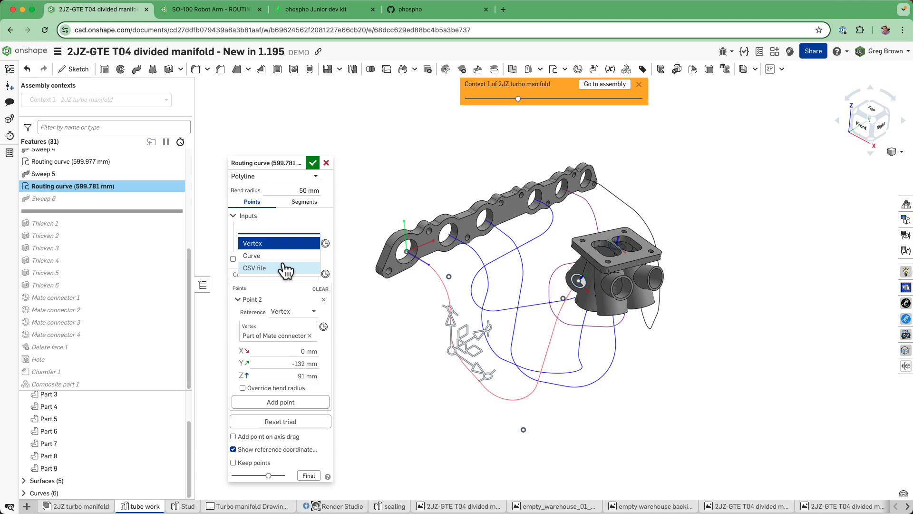
click(333, 231)
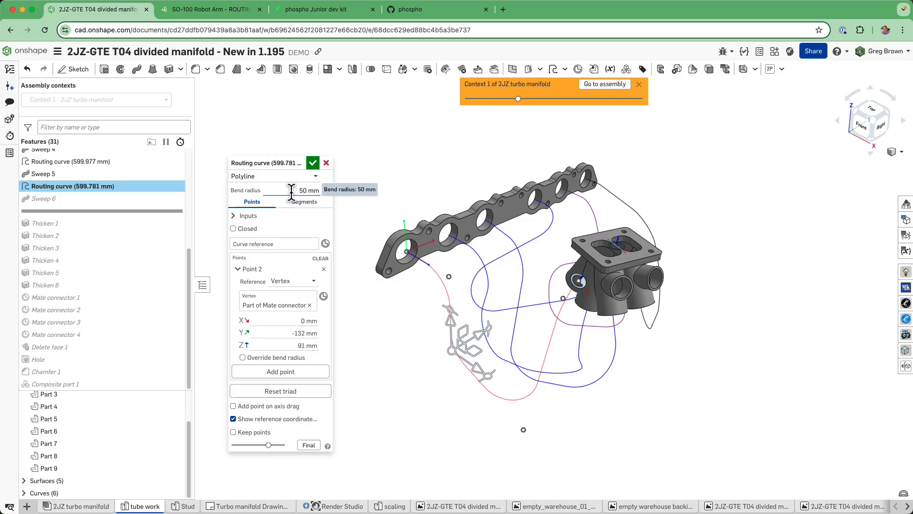
Try overriding the bend radius at Point 3 of the routing curve with 100, 80, 75 and 70 mm
click(524, 430)
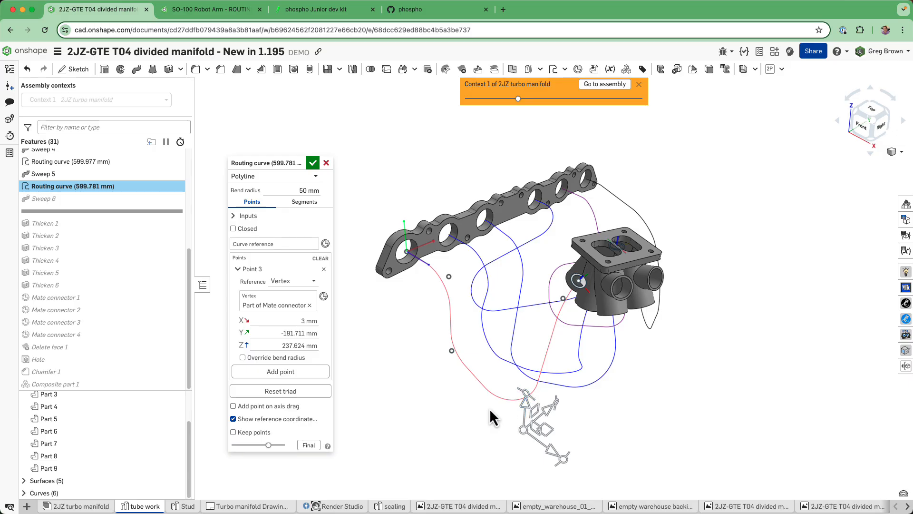
click(243, 357)
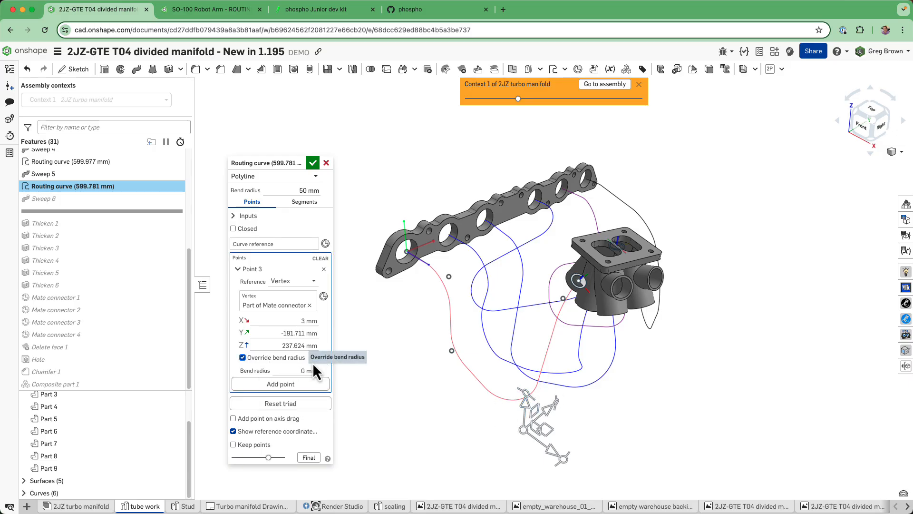
click(309, 371)
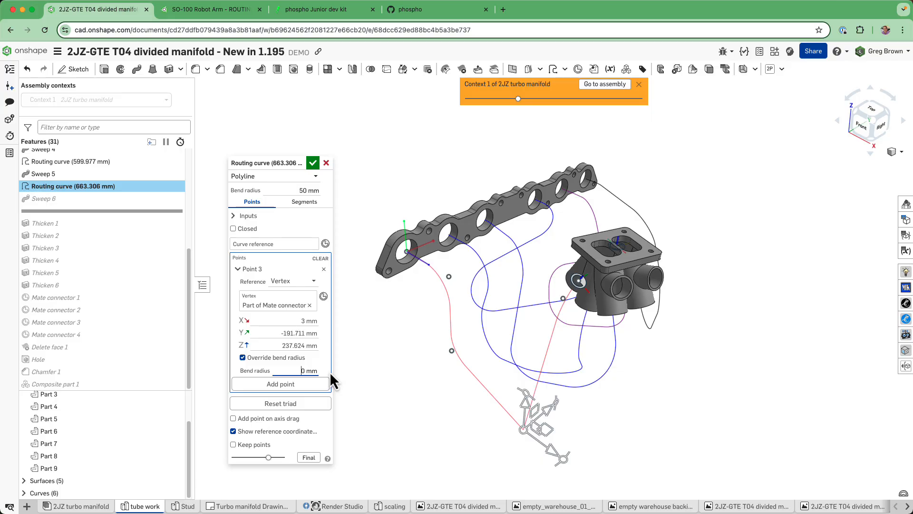
text(10)
key(Return)
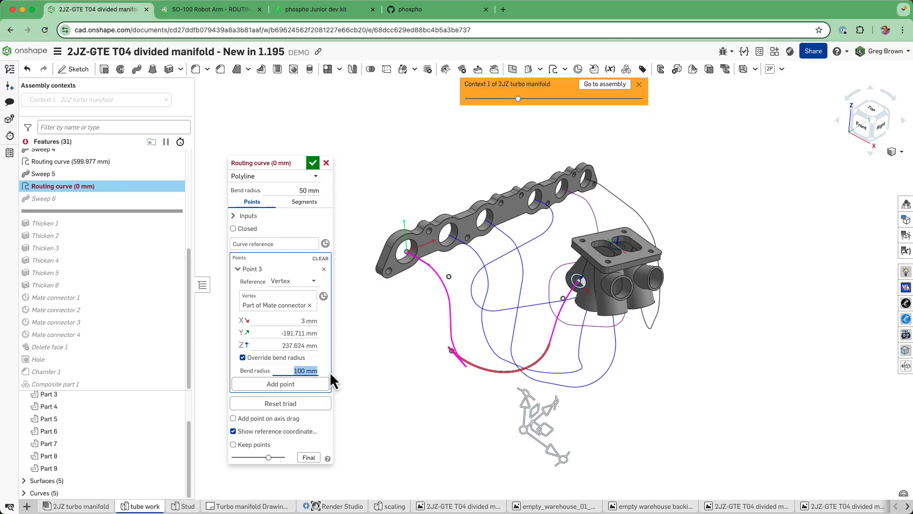
text(80)
key(Return)
text(75)
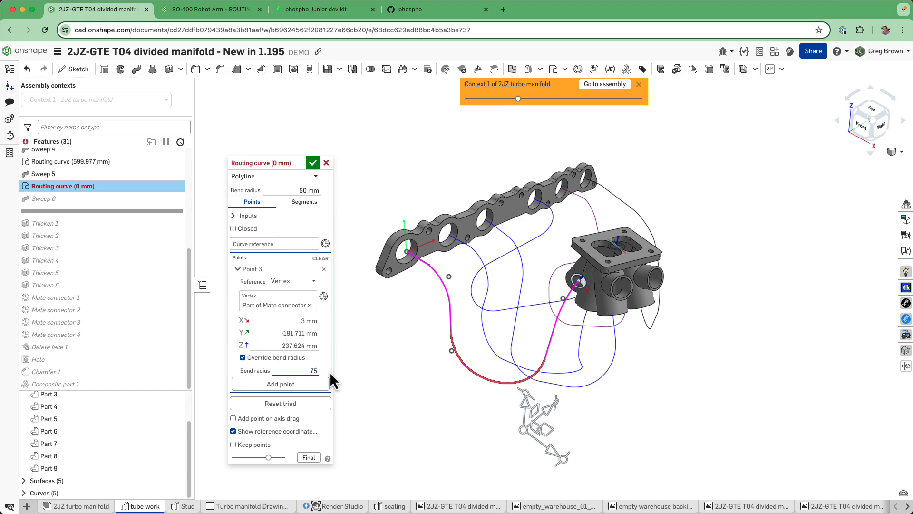
key(Return)
text(70)
key(Return)
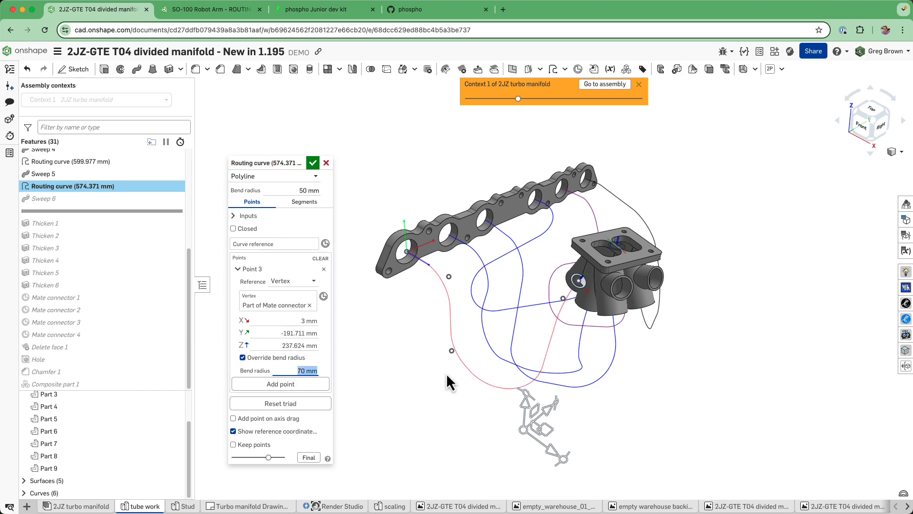
mouse_move(447, 373)
right_down()
mouse_move(478, 364)
mouse_move(433, 395)
mouse_move(444, 374)
right_up()
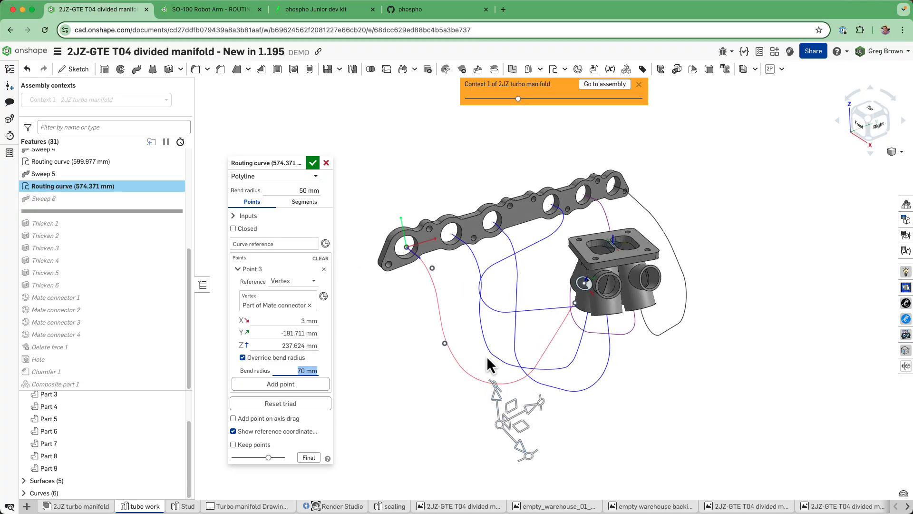
Remove the bend radius override from Point 3 and accept the routing curve
click(271, 358)
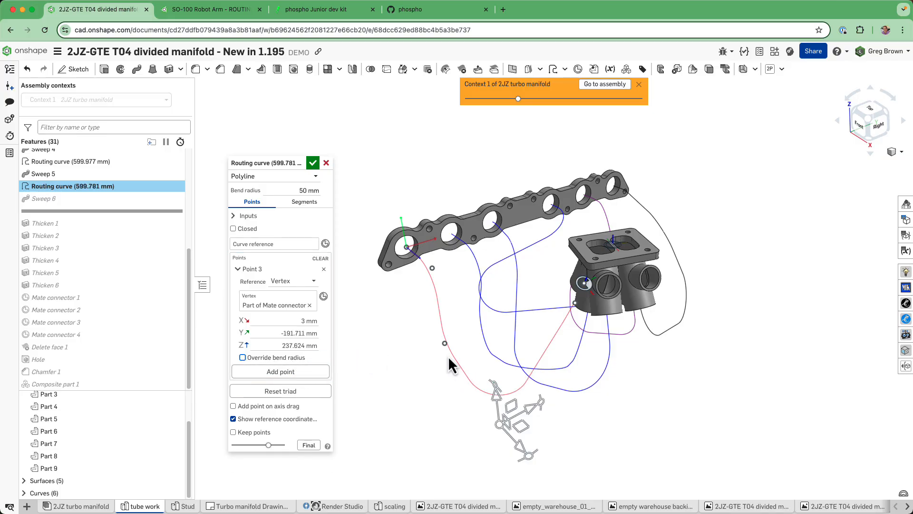
right_drag(447, 362, 377, 232)
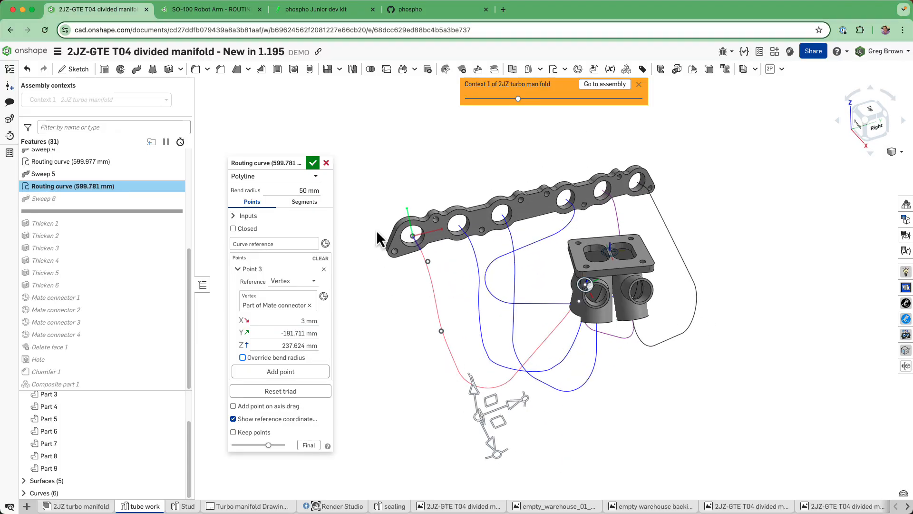
click(312, 164)
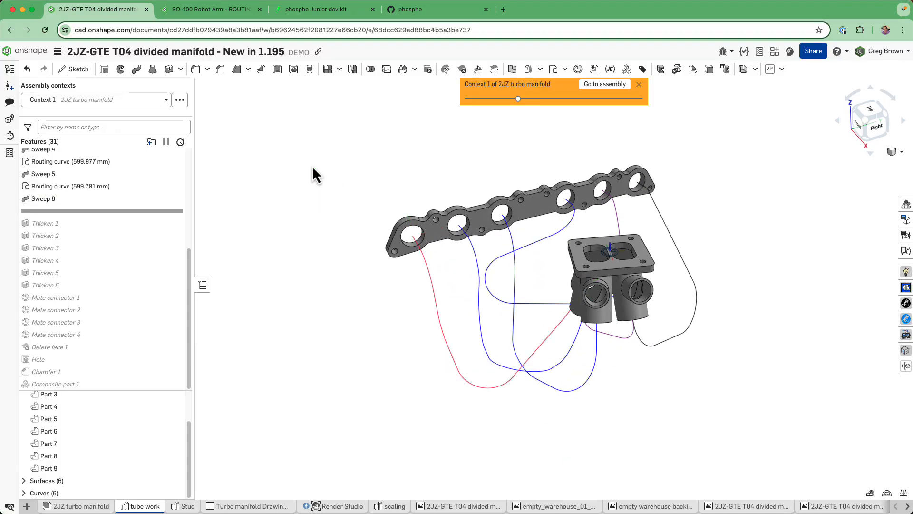
Roll the feature history to the end to show the finished manifold again
right_click(142, 213)
click(162, 224)
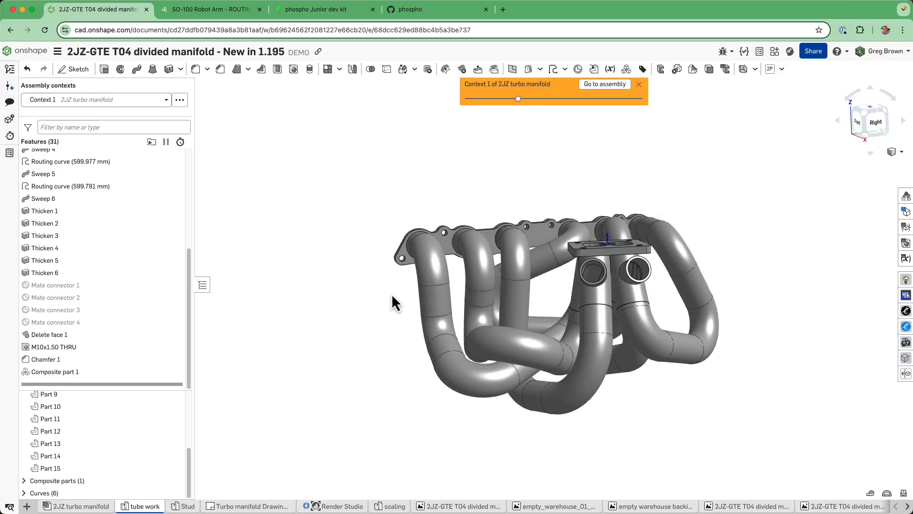
right_drag(392, 292, 412, 319)
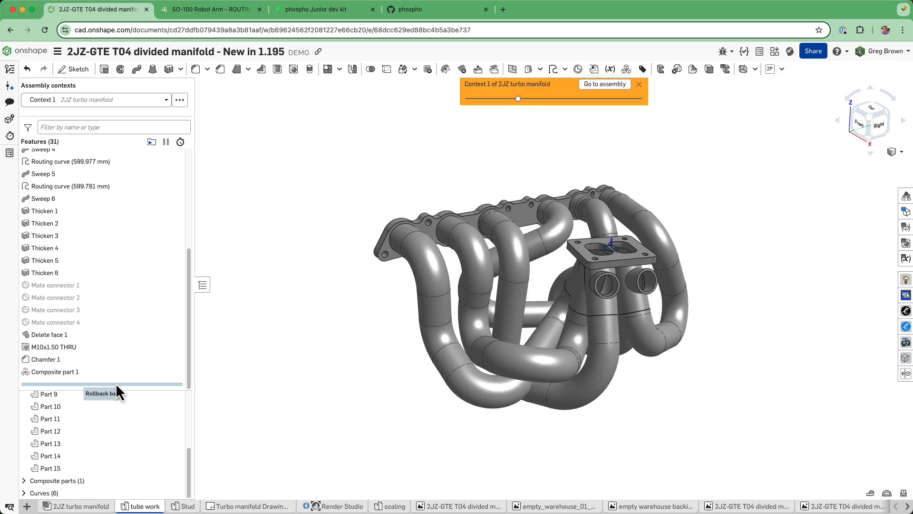
Roll the history back to before Composite part 1 and highlight Part 1 and Part 2 to identify the flanges
drag(116, 383, 90, 369)
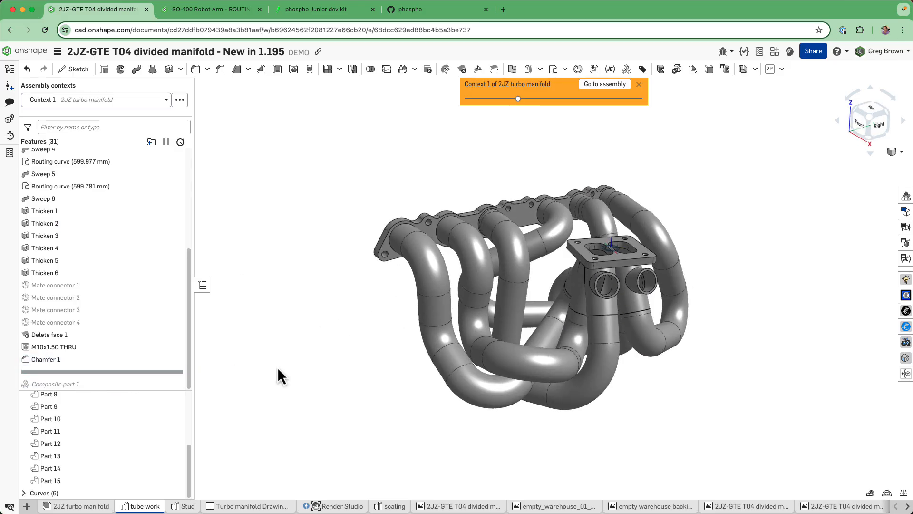
right_drag(393, 328, 398, 334)
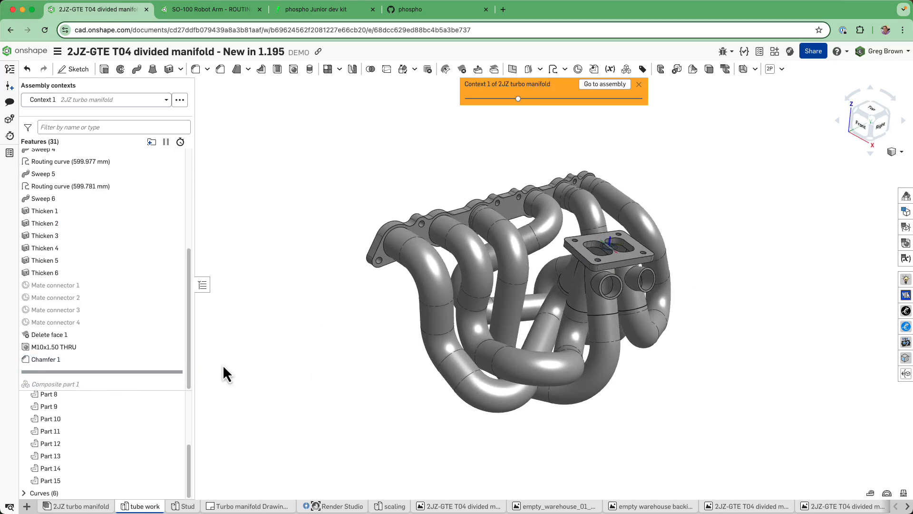
click(57, 399)
click(354, 297)
click(378, 263)
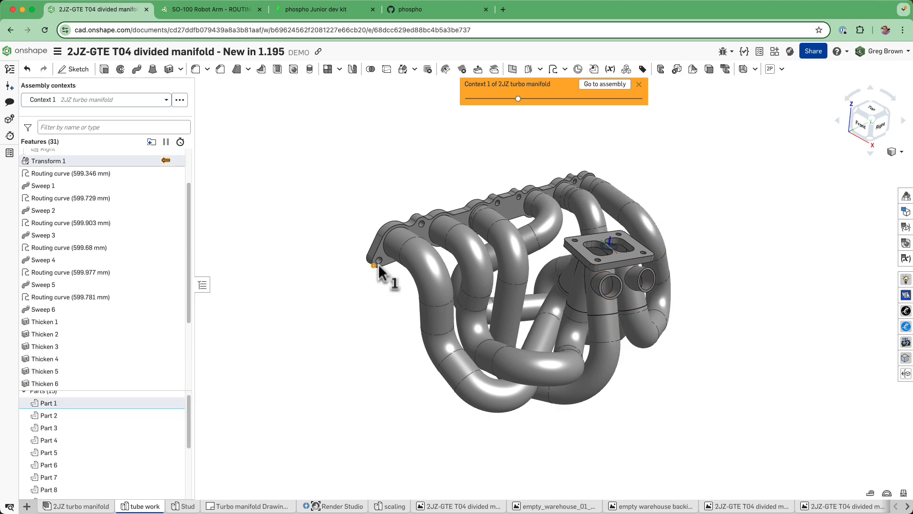
key(space)
click(133, 401)
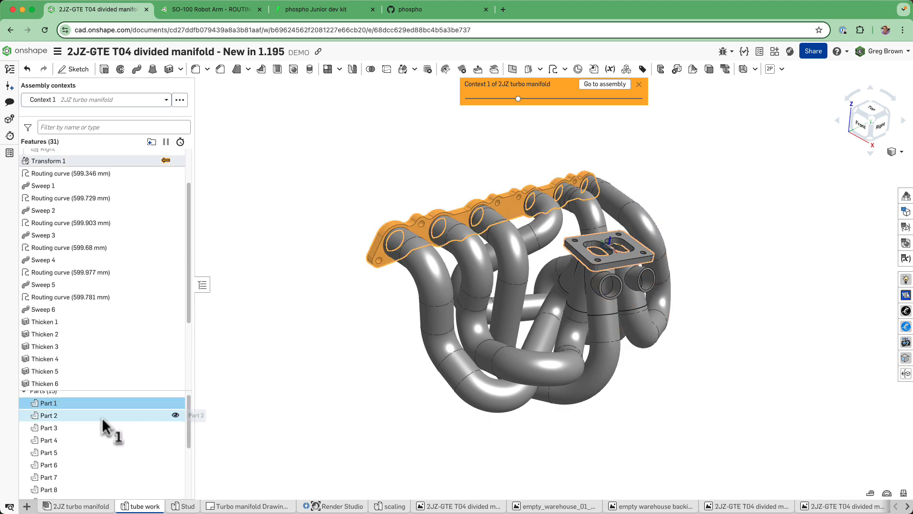
click(103, 416)
right_drag(319, 353, 313, 364)
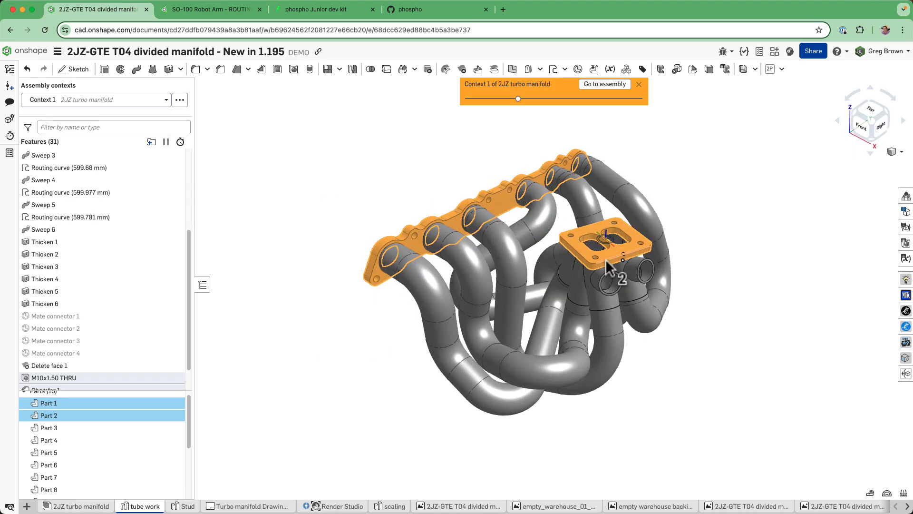
click(256, 368)
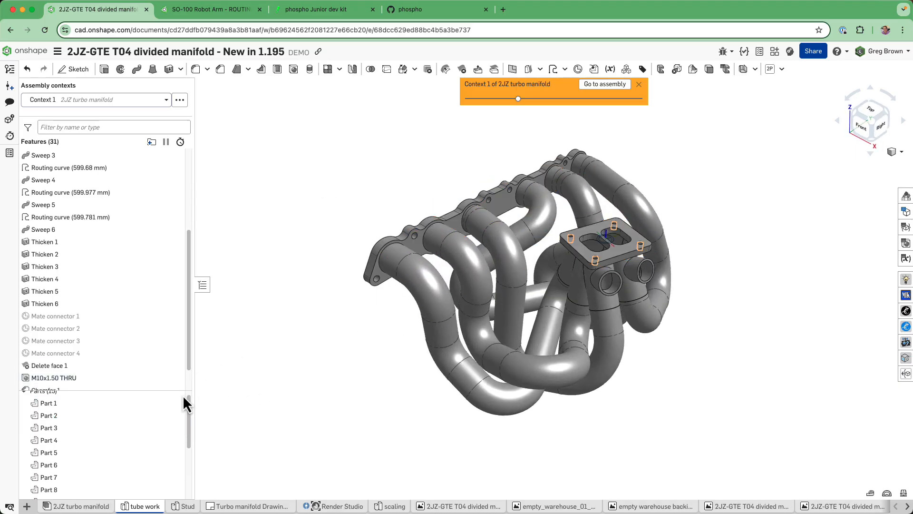
Roll the history forward past Composite part 1 and open that feature for editing
scroll(186, 407, down, 4)
drag(188, 366, 187, 396)
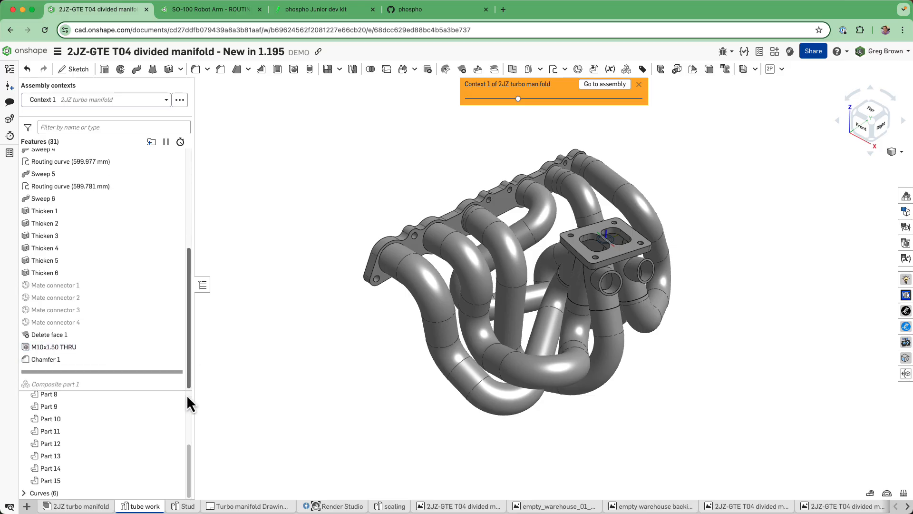
drag(93, 372, 93, 387)
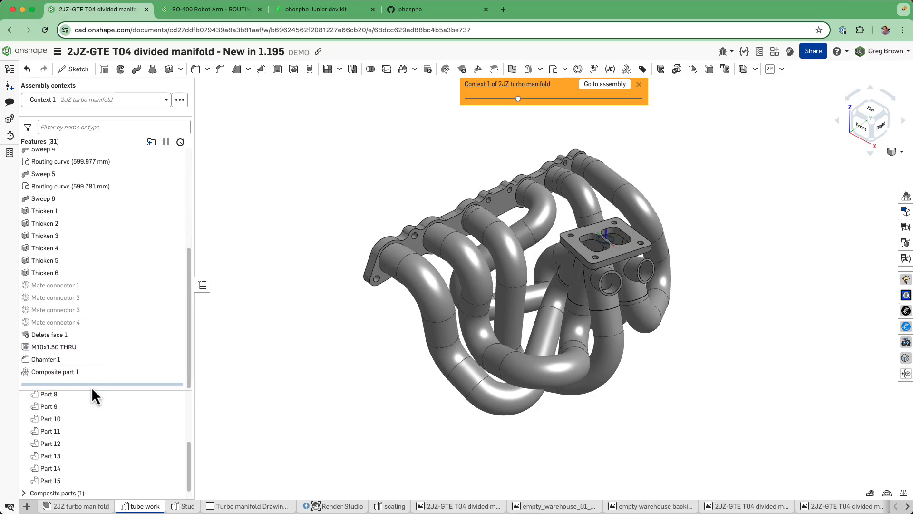
right_click(93, 376)
click(135, 406)
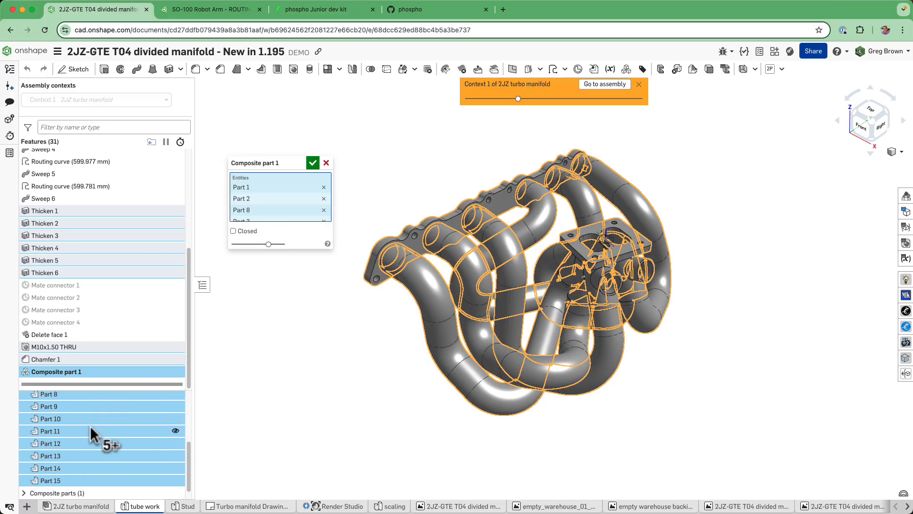
drag(94, 433, 238, 235)
Try the Closed option on Composite part 1, examine the composite parts list, and discard the edit
click(233, 231)
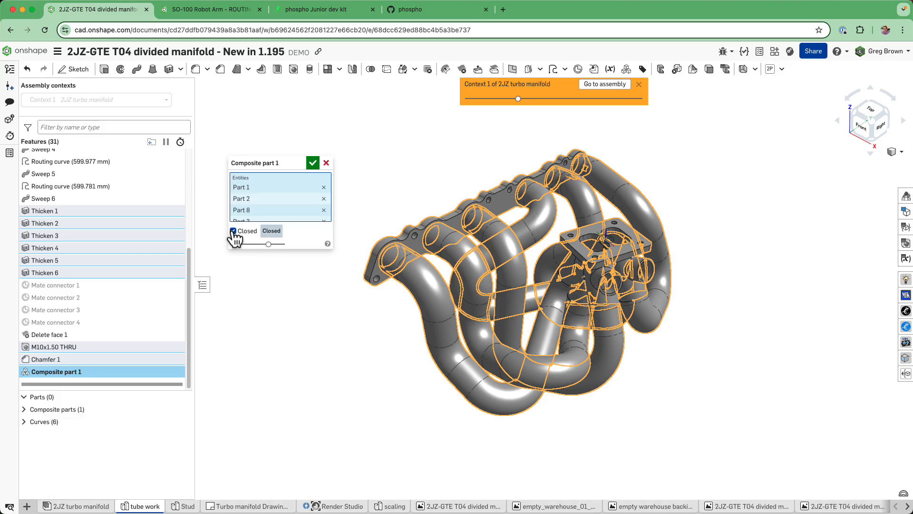
click(24, 409)
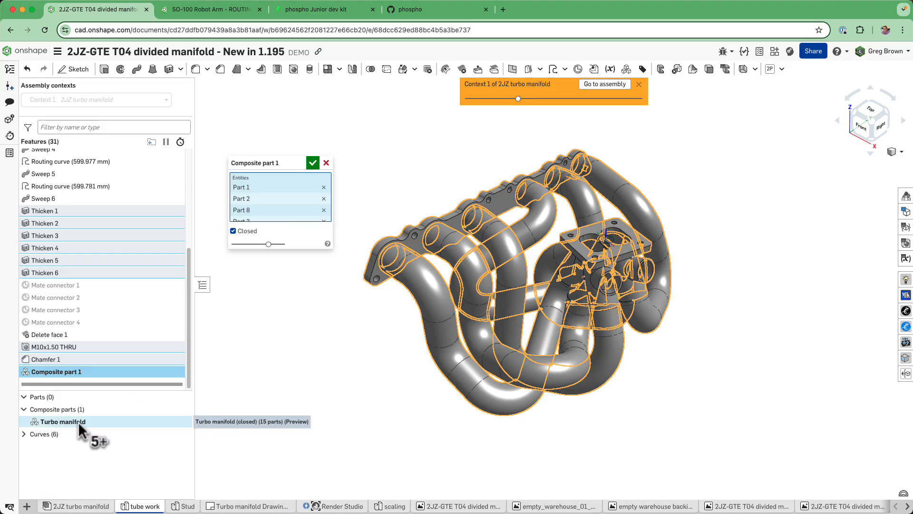
click(252, 233)
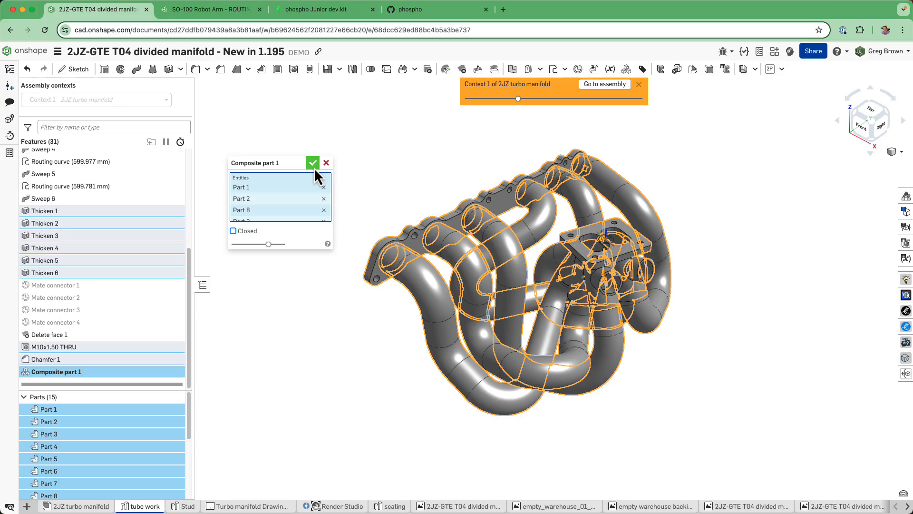
click(326, 163)
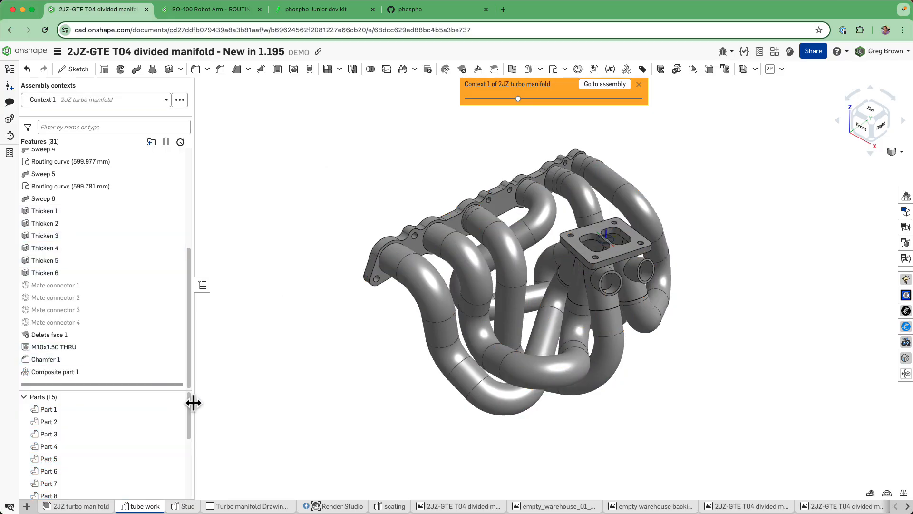
Locate the Turbo manifold composite part and switch to the 2JZ turbo manifold assembly to view its instance
scroll(189, 459, down, 5)
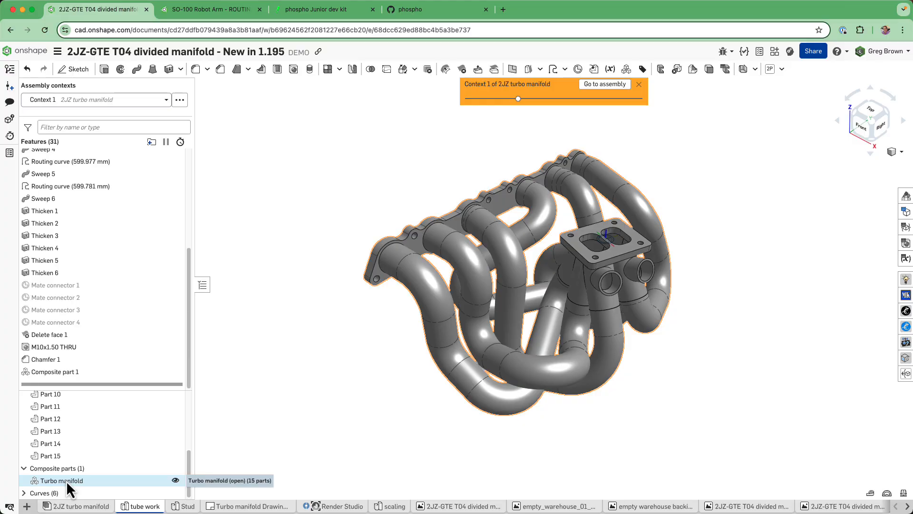
click(93, 507)
click(200, 165)
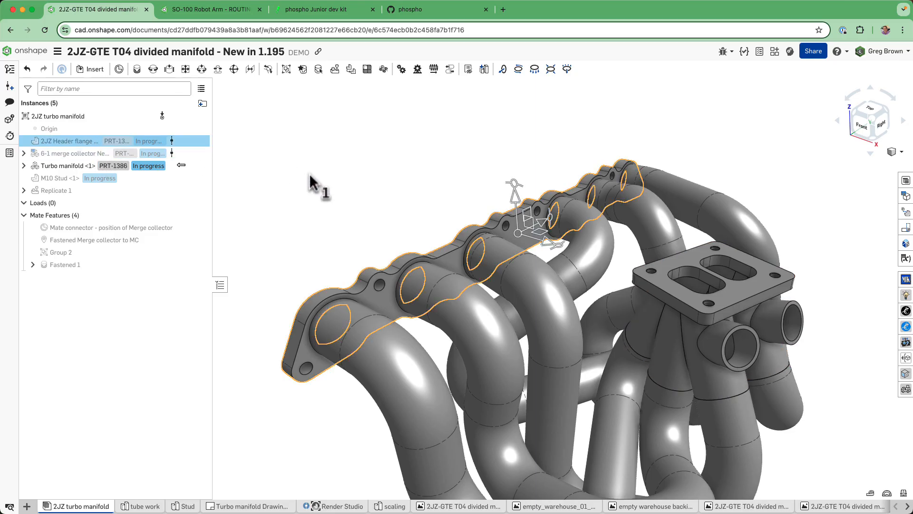
Show the M10 Stud and Replicate 1 instances in the manifold assembly and inspect the studs on the turbo flange
scroll(389, 171, down, 4)
right_drag(389, 170, 399, 174)
click(199, 178)
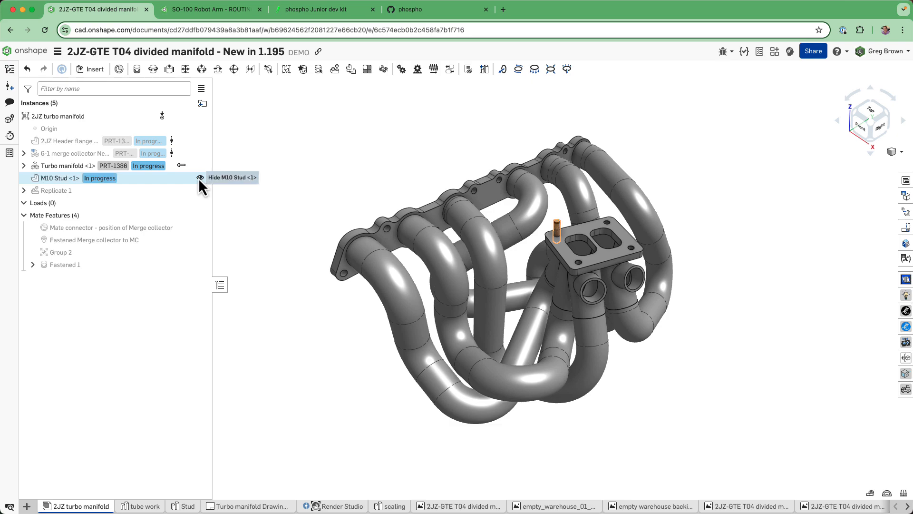
right_drag(266, 164, 321, 178)
click(199, 191)
scroll(542, 227, up, 5)
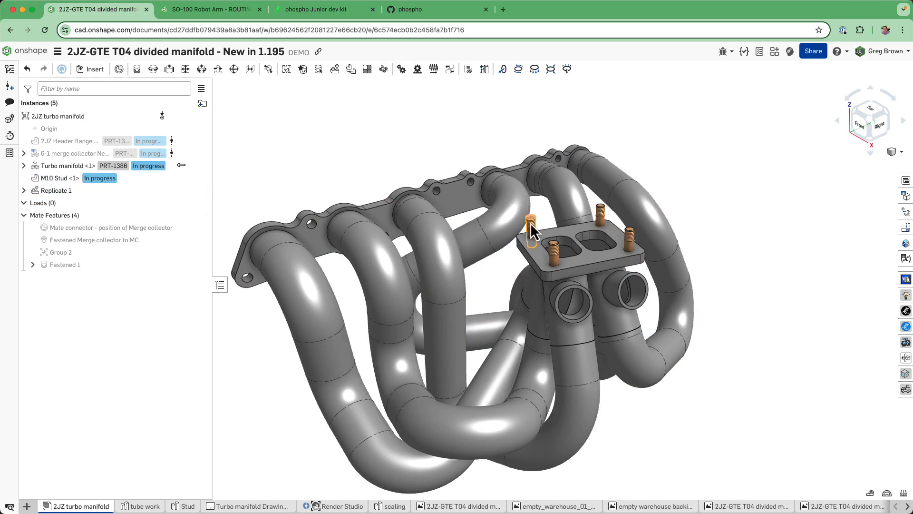
scroll(549, 229, down, 3)
scroll(551, 227, up, 3)
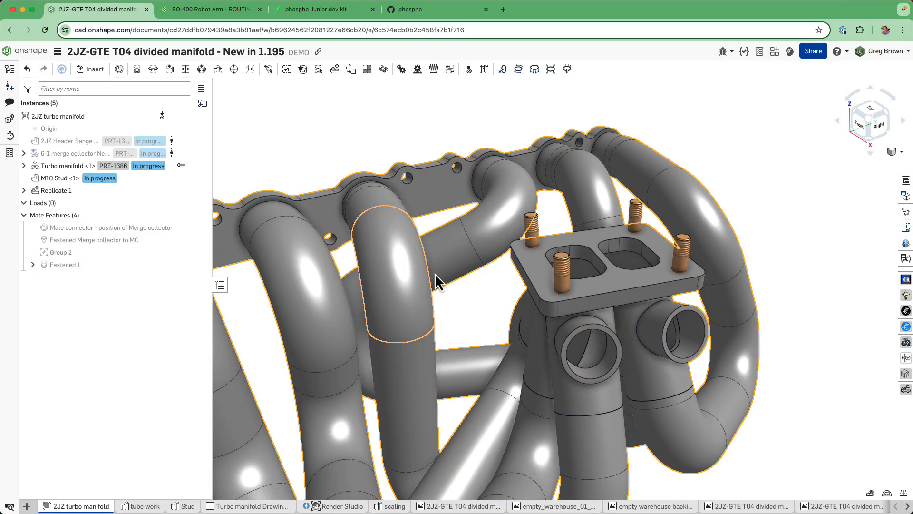
scroll(461, 286, down, 5)
right_drag(490, 294, 490, 275)
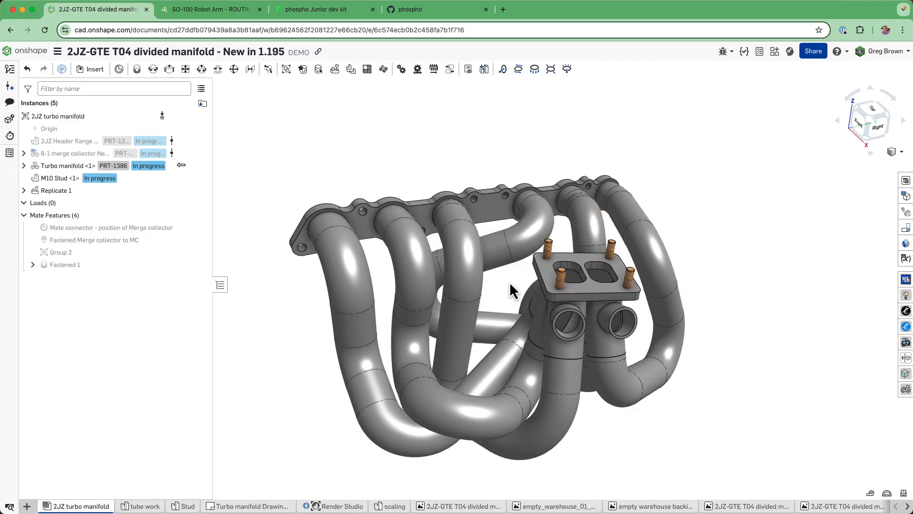
right_drag(510, 281, 562, 262)
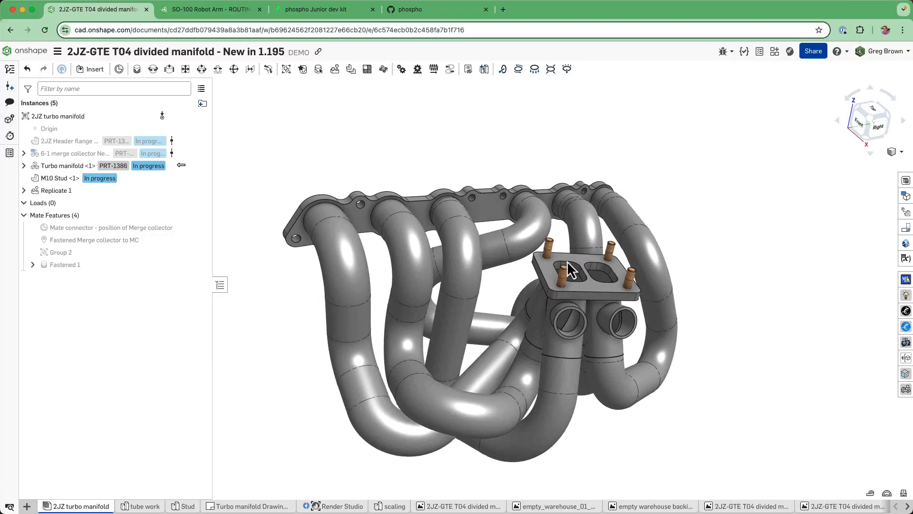
Switch to the SO-100 Robot Arm document and examine how the wires run along the arm
click(212, 9)
right_drag(423, 147, 411, 186)
scroll(551, 213, up, 3)
scroll(610, 443, up, 3)
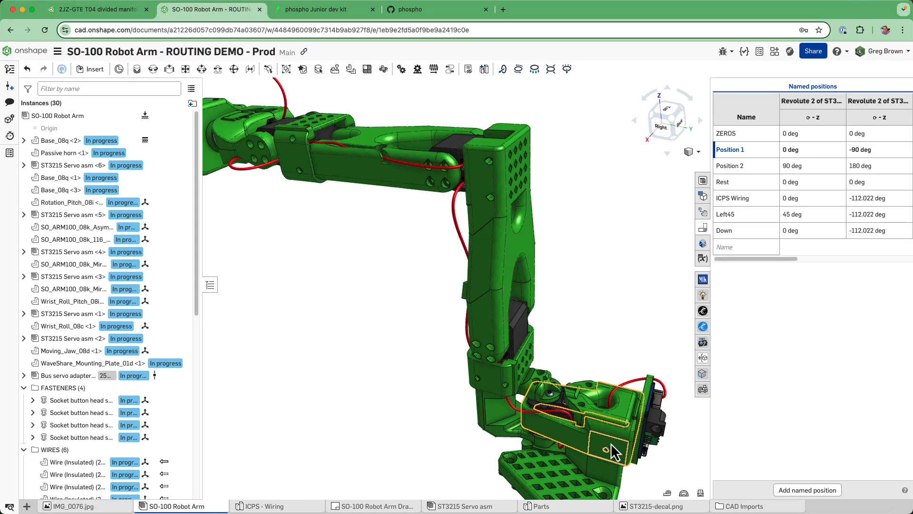
scroll(523, 346, down, 2)
right_drag(523, 347, 545, 322)
scroll(546, 322, down, 2)
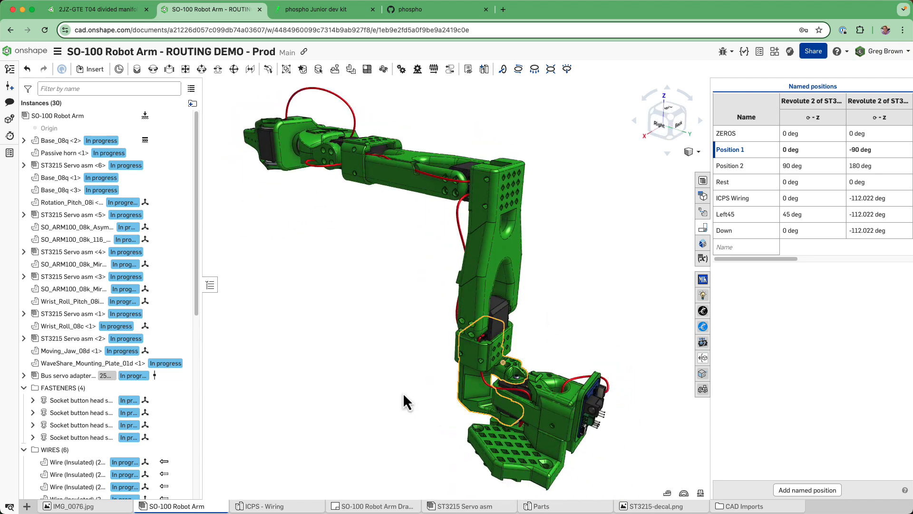
Toggle the visibility of the WIRES folder to identify the routed wires, leaving it hidden and collapsed
click(23, 449)
click(183, 450)
right_drag(253, 440, 383, 418)
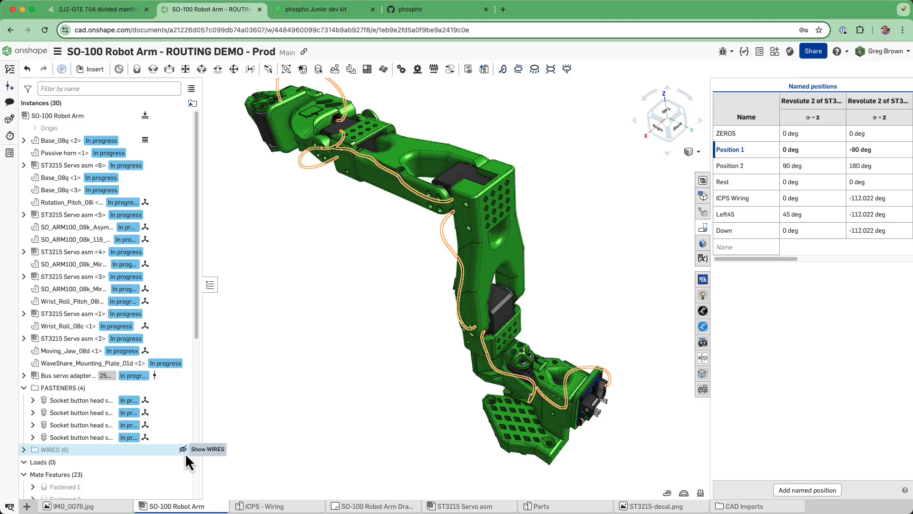
click(183, 450)
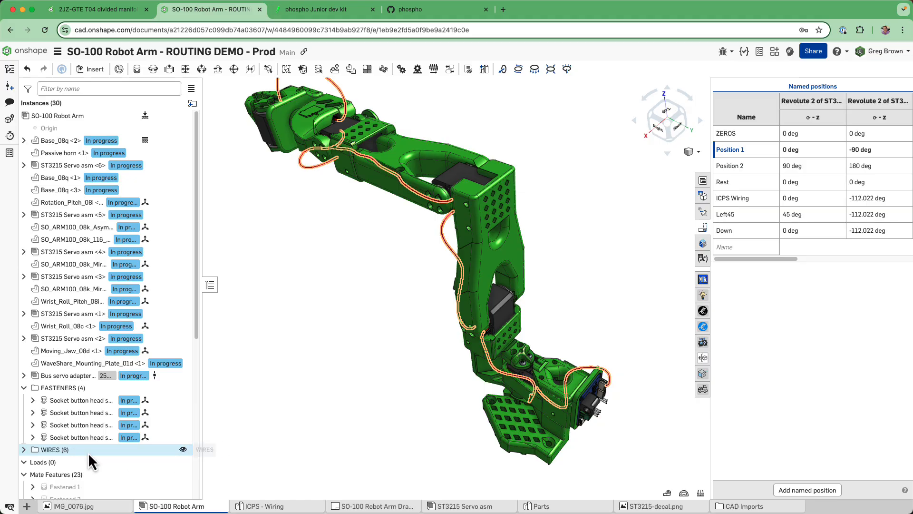
click(25, 450)
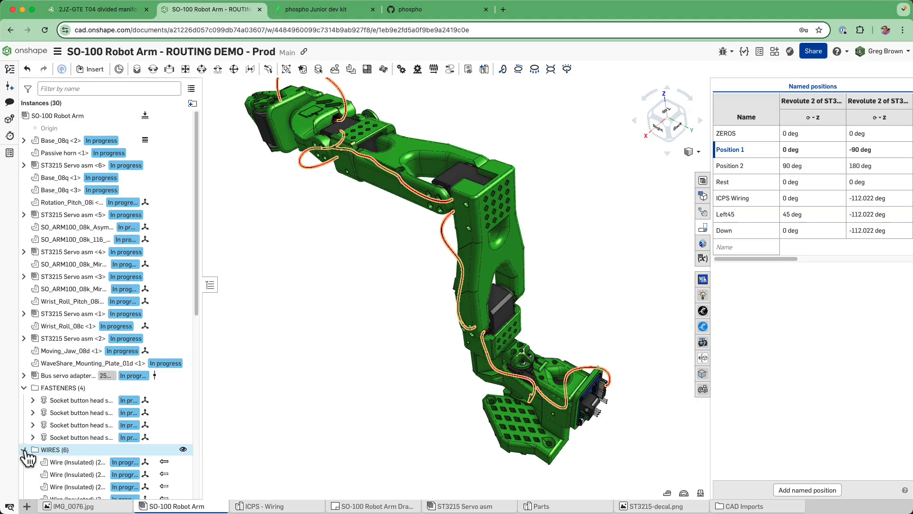
click(184, 450)
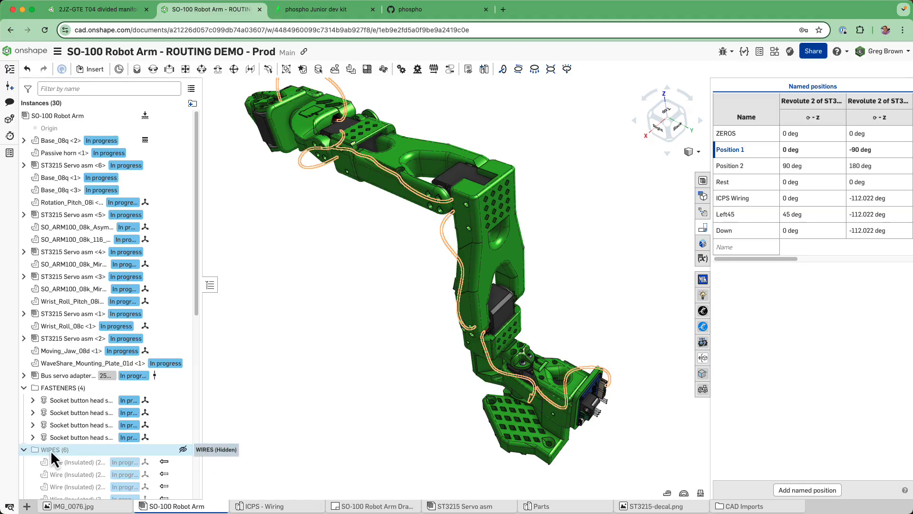
click(24, 450)
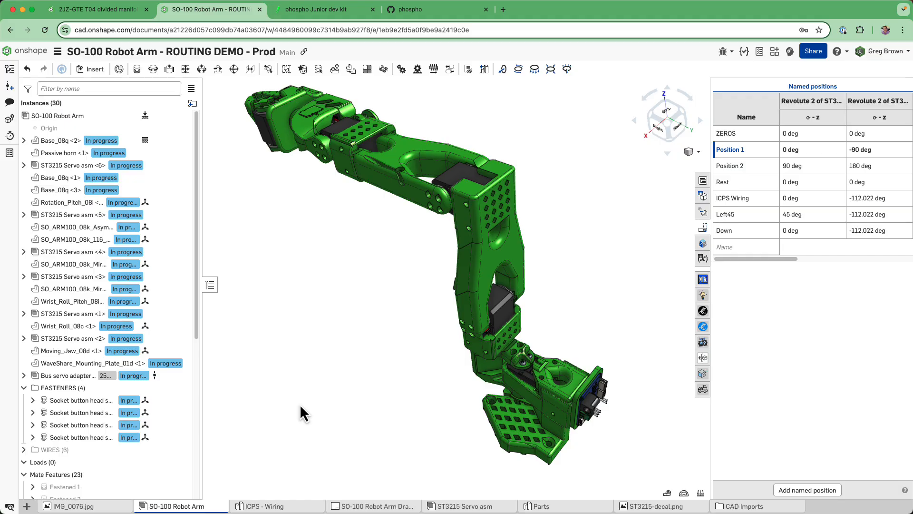
right_drag(300, 404, 495, 335)
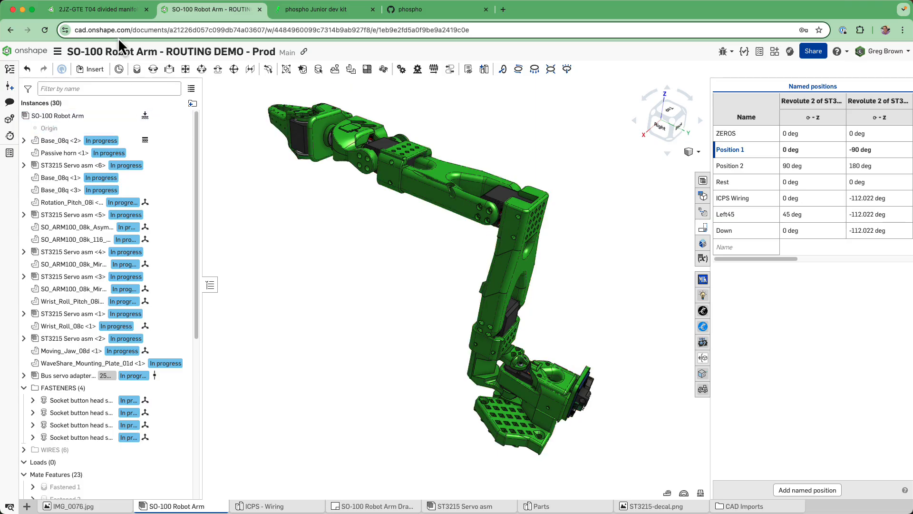
Check the mate connectors under the Turbo manifold instance in the 2JZ assembly, and return to the robot arm document
click(119, 17)
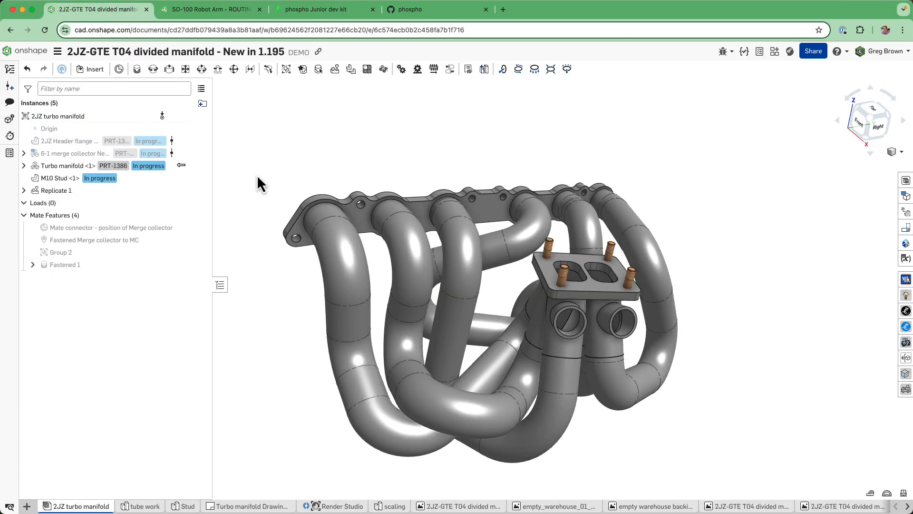
click(24, 165)
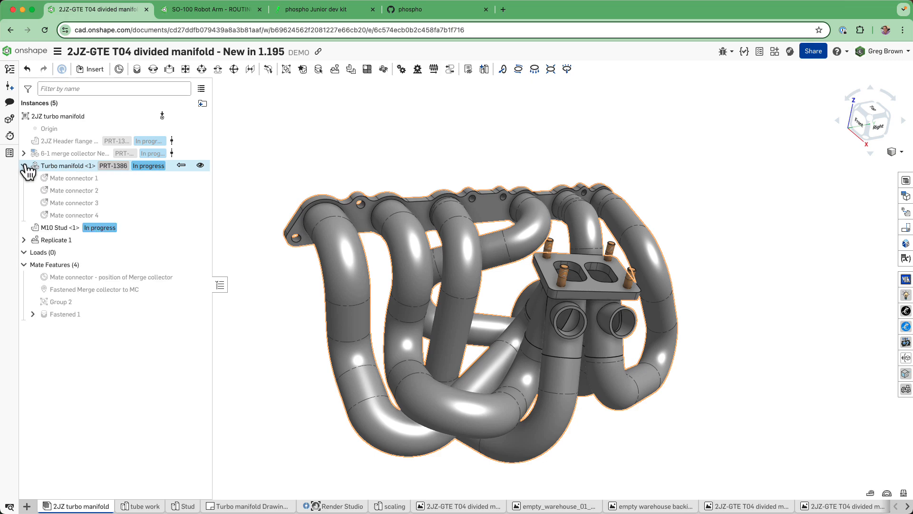
click(23, 165)
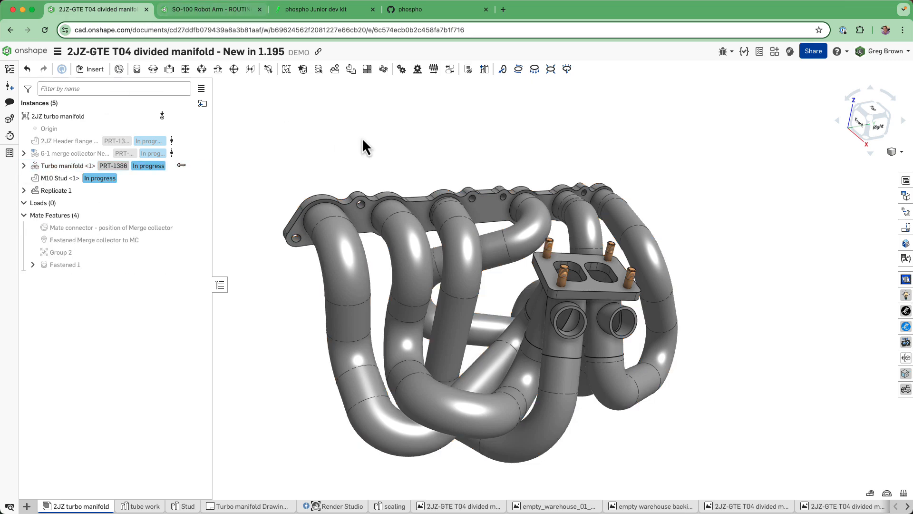
right_drag(367, 147, 257, 48)
click(195, 12)
right_drag(427, 229, 433, 266)
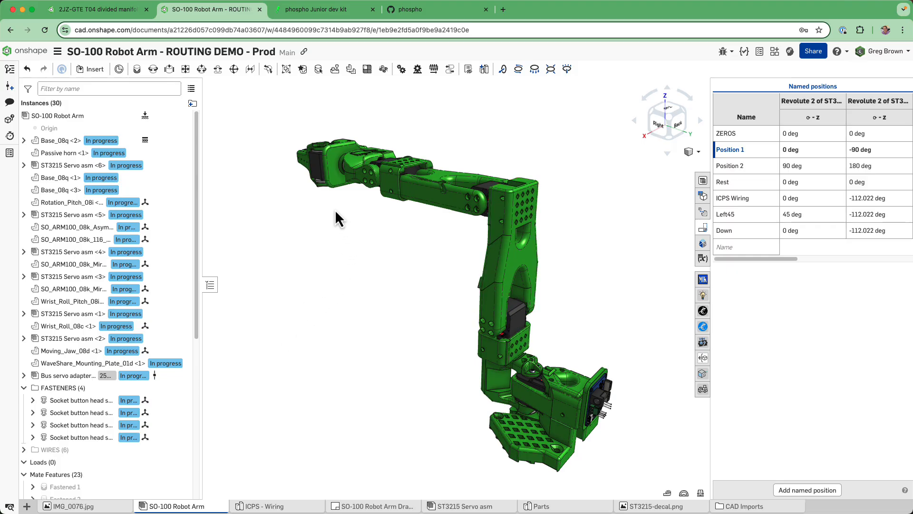
Browse the phospho Junior dev kit page for the SO-100 arm photos, SDK section and demo video
click(324, 10)
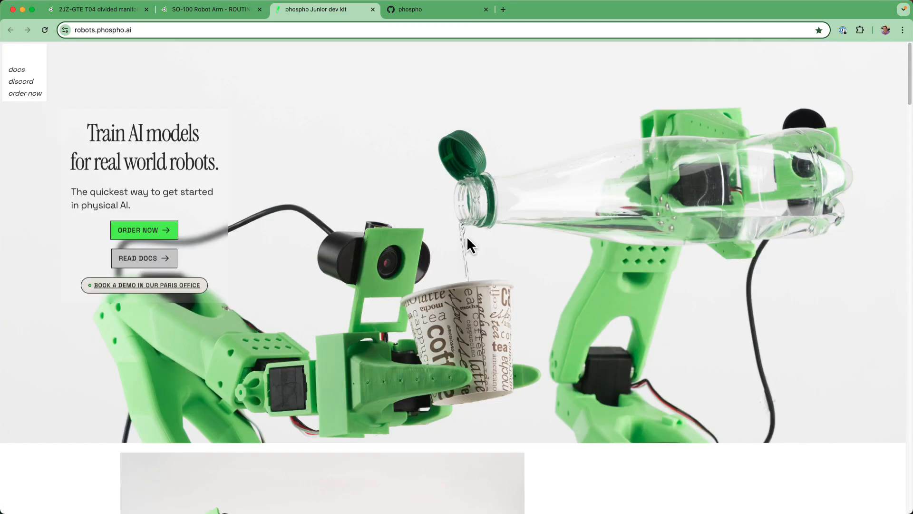
scroll(357, 232, down, 15)
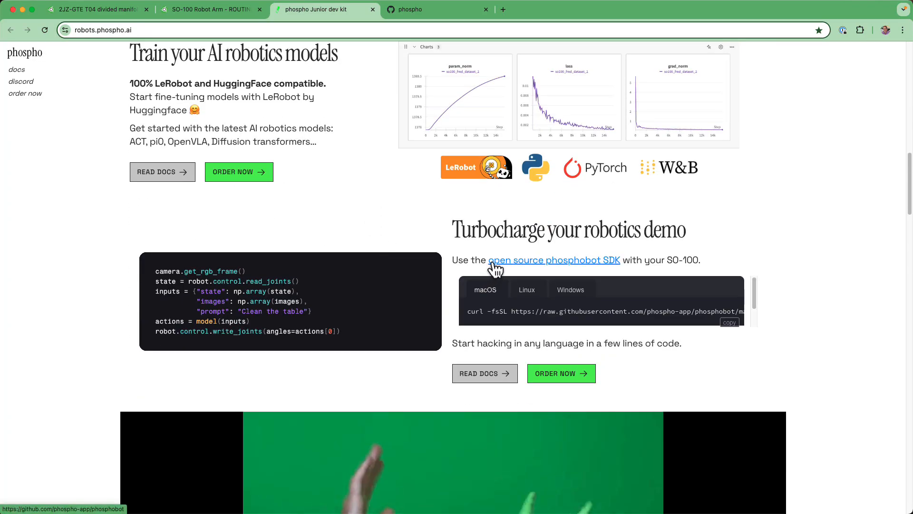
scroll(486, 271, down, 1)
scroll(481, 266, down, 9)
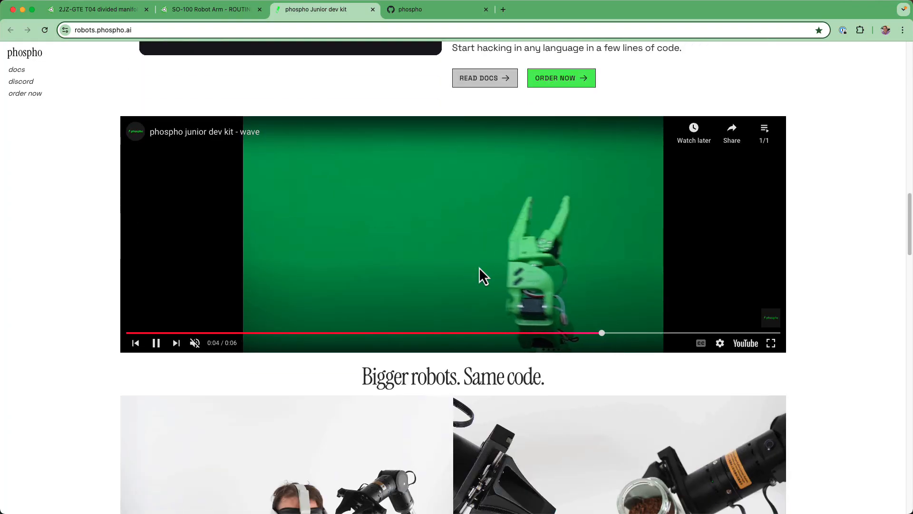
scroll(478, 266, up, 9)
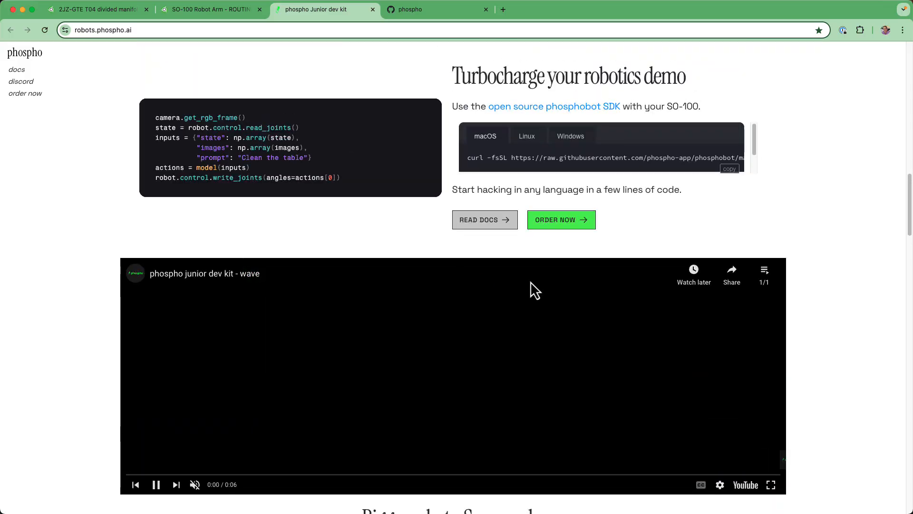
scroll(557, 288, up, 8)
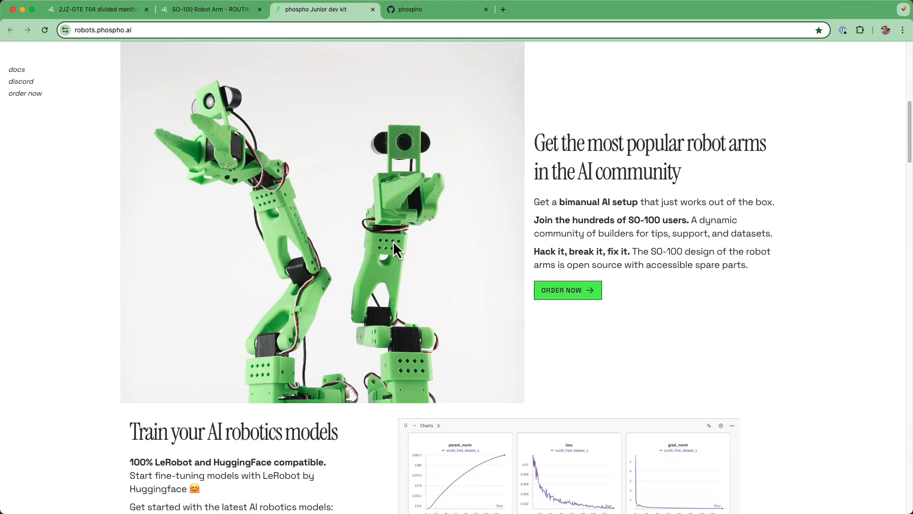
scroll(395, 242, up, 9)
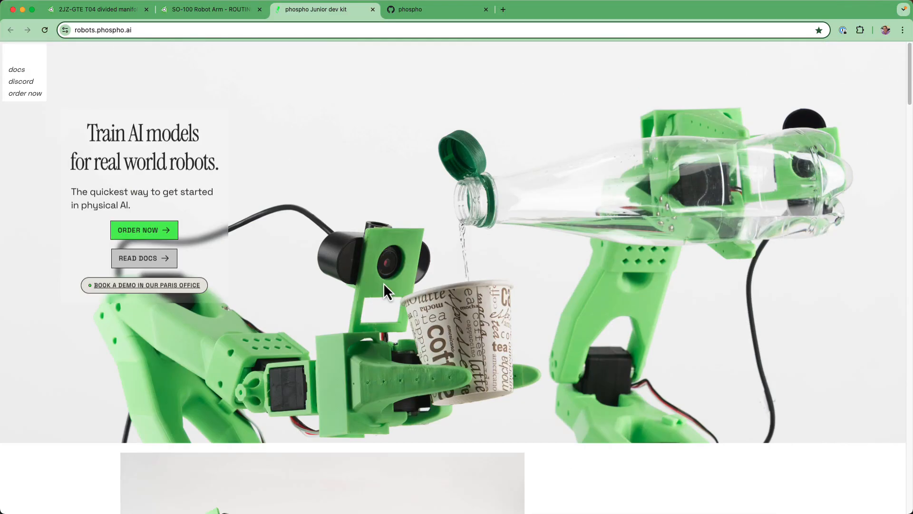
View the IMG_0076.jpg photo of the physical arm in the robot arm document and the phospho GitHub page
click(214, 9)
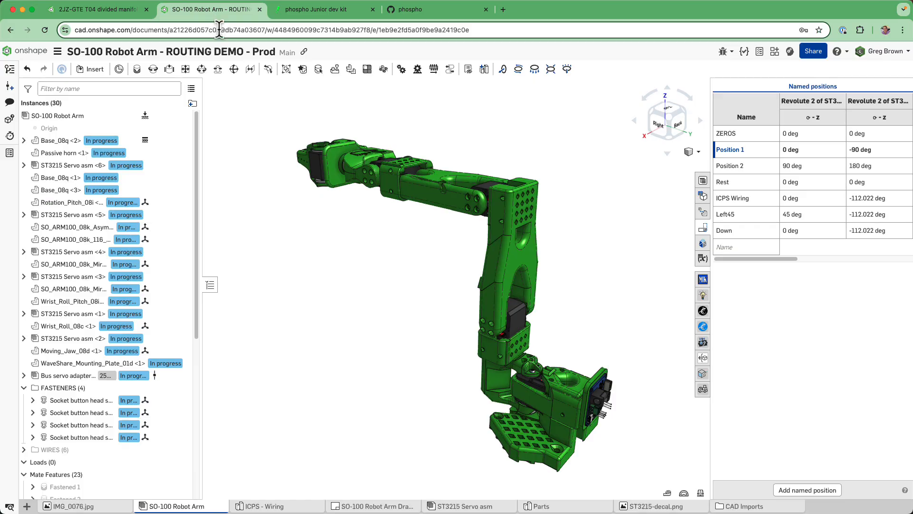
click(71, 506)
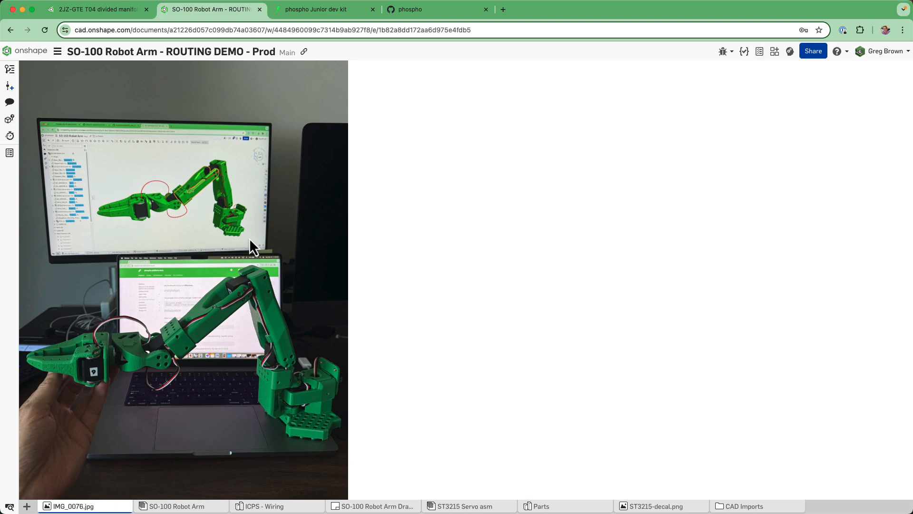
click(342, 15)
click(429, 15)
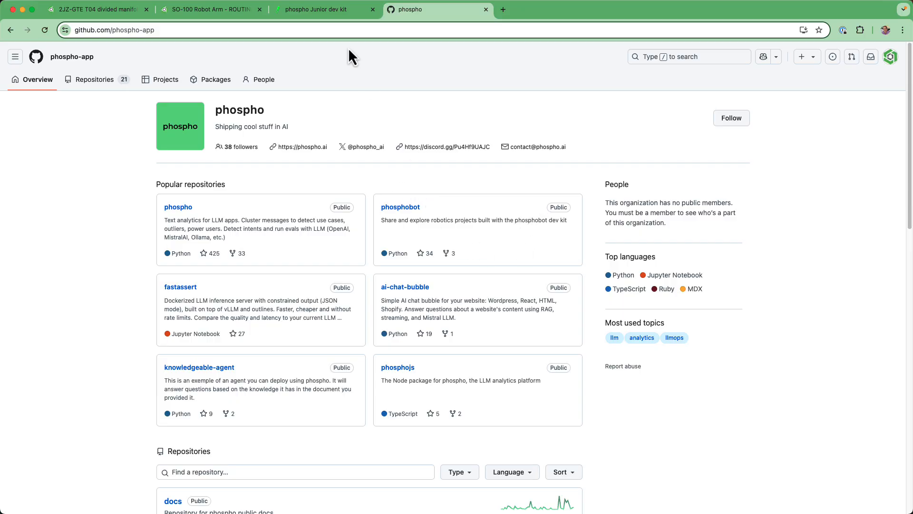
click(224, 11)
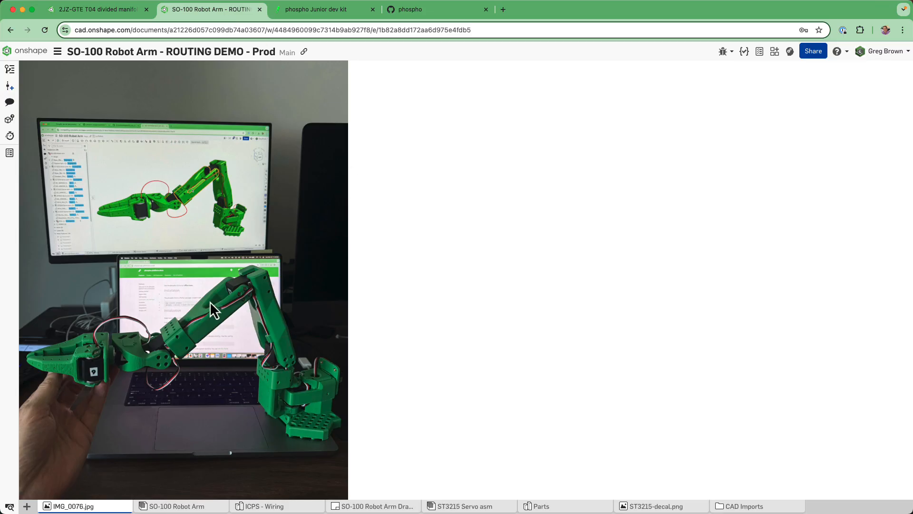
Open the SO-100 Robot Arm assembly and inspect the bus servo adapter board mounted on the base
click(210, 505)
right_drag(381, 356, 450, 333)
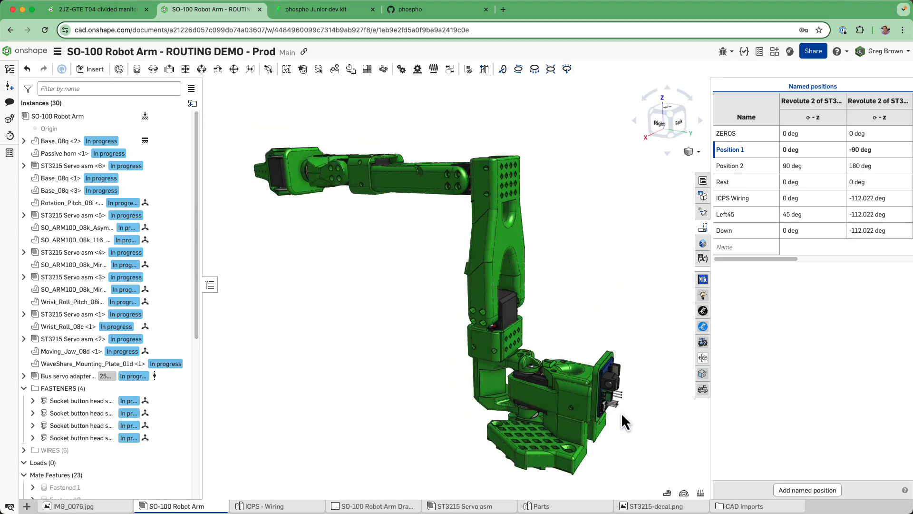
scroll(618, 412, up, 6)
right_drag(611, 410, 533, 398)
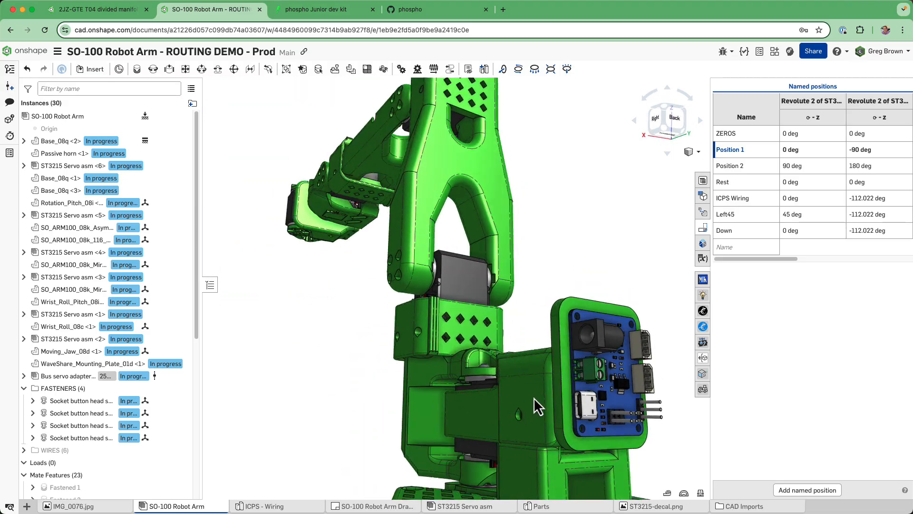
right_drag(544, 297, 426, 299)
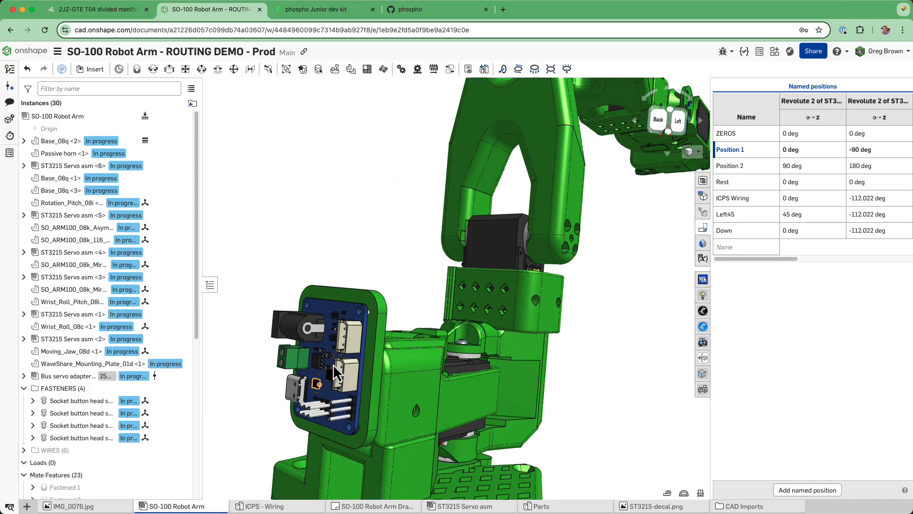
right_drag(326, 365, 381, 371)
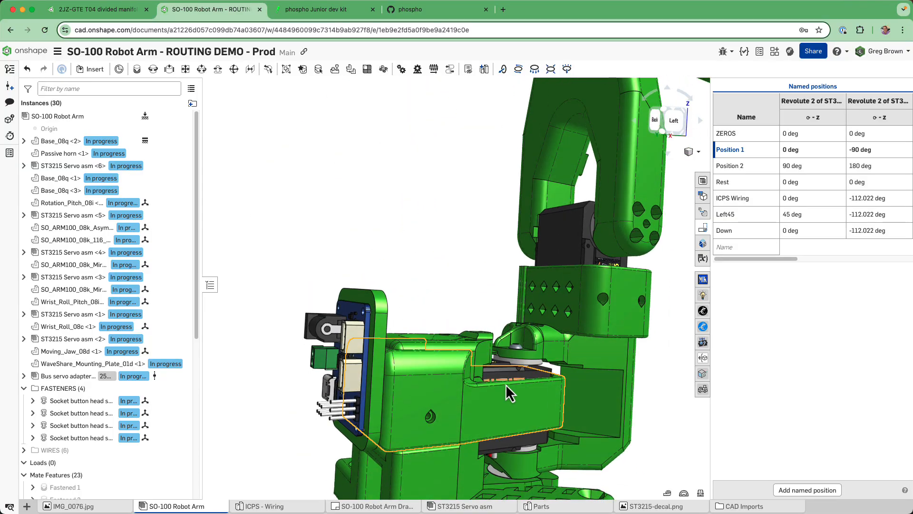
Examine the wire stubs on the servos in the arm's base and shoulder to identify the wiring connection points
right_drag(548, 329, 505, 354)
scroll(354, 493, up, 10)
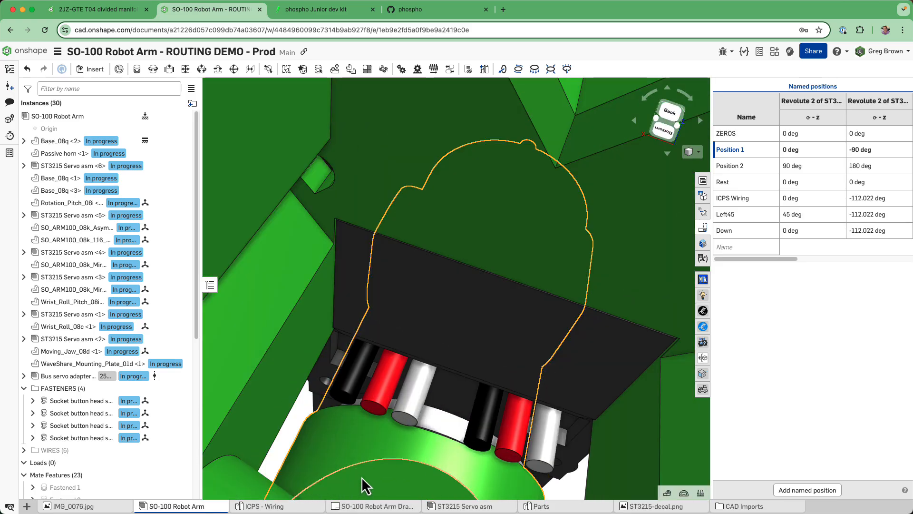
scroll(468, 347, down, 5)
right_drag(469, 350, 513, 362)
scroll(543, 412, down, 8)
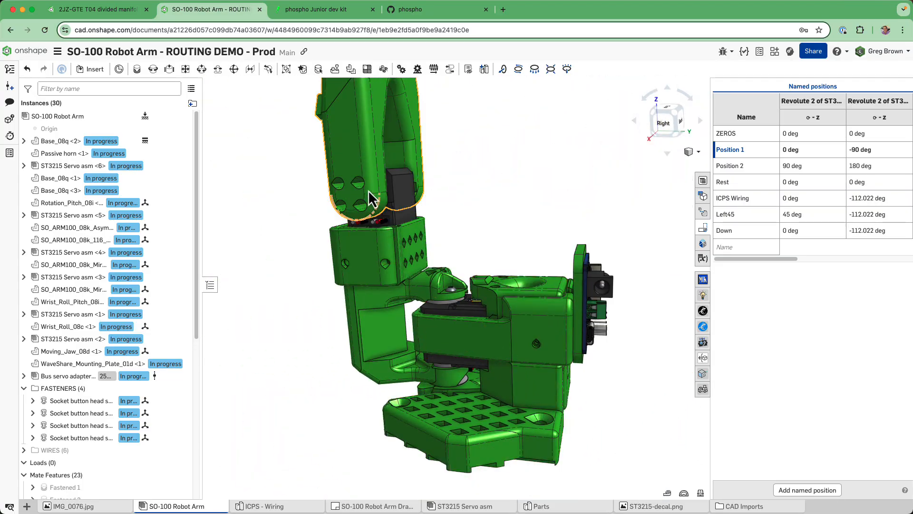
scroll(368, 207, up, 6)
scroll(369, 207, up, 1)
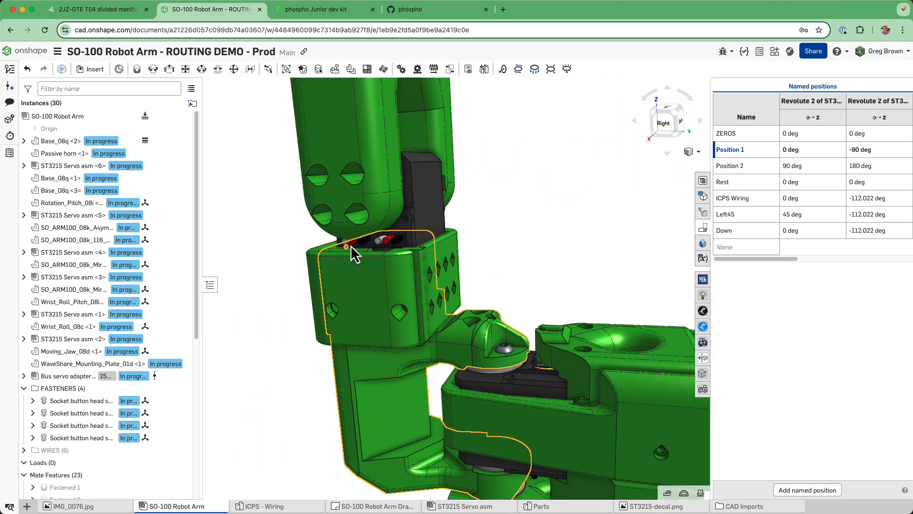
right_drag(350, 245, 405, 251)
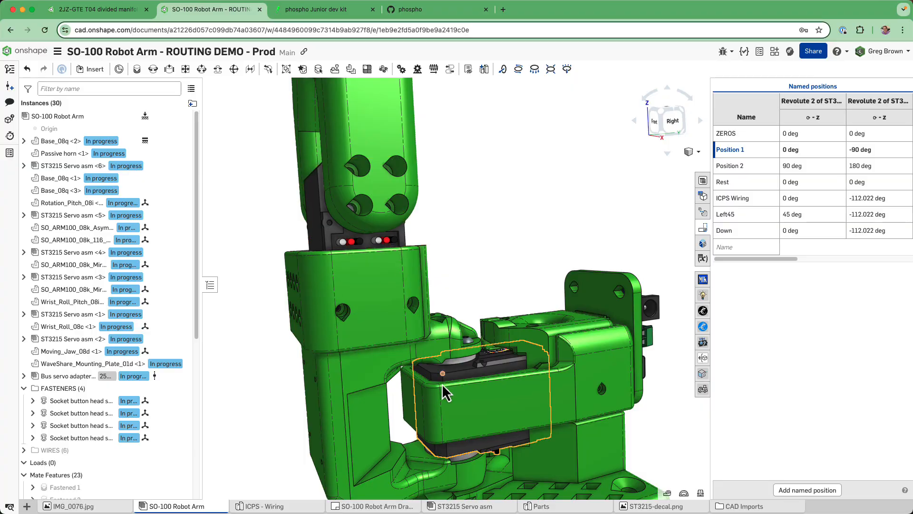
Inspect the arm's base and shoulder from several angles, examining the servos and adapter board while the wires are hidden
scroll(446, 385, down, 6)
mouse_move(471, 266)
right_down()
mouse_move(482, 261)
mouse_move(460, 272)
right_up()
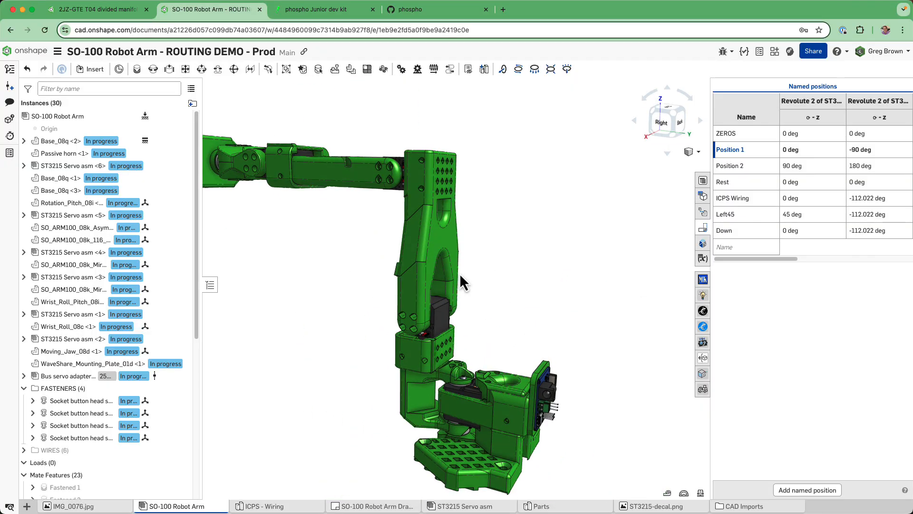
scroll(538, 460, up, 3)
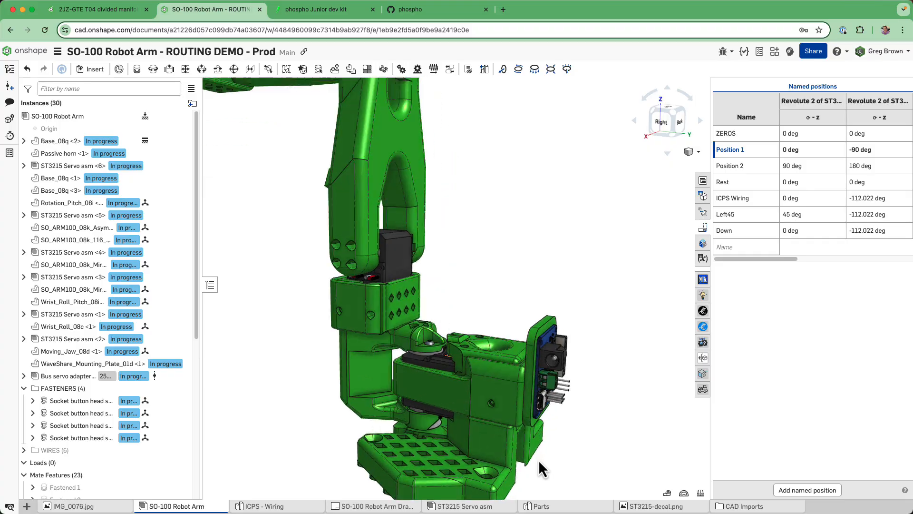
scroll(538, 459, up, 3)
right_drag(535, 453, 502, 419)
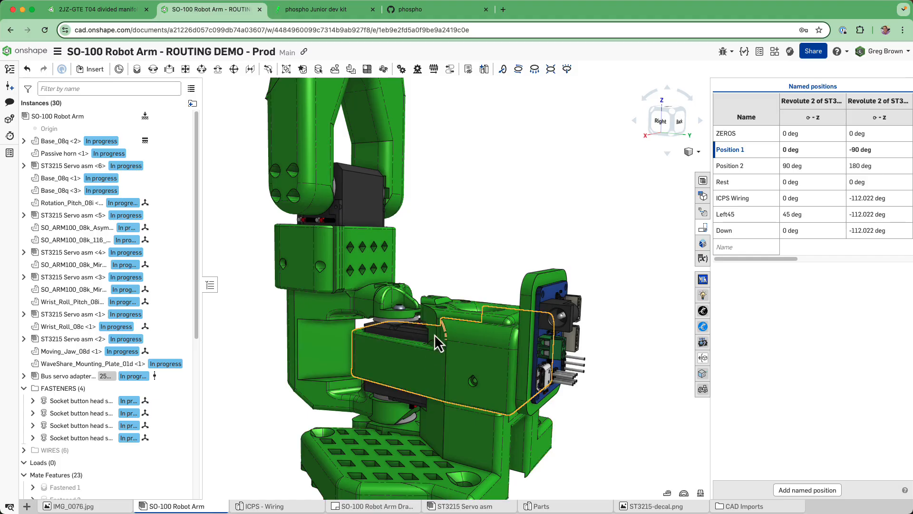
mouse_move(435, 334)
right_down()
mouse_move(431, 321)
mouse_move(452, 310)
mouse_move(444, 327)
mouse_move(436, 327)
mouse_move(447, 313)
mouse_move(436, 319)
right_up()
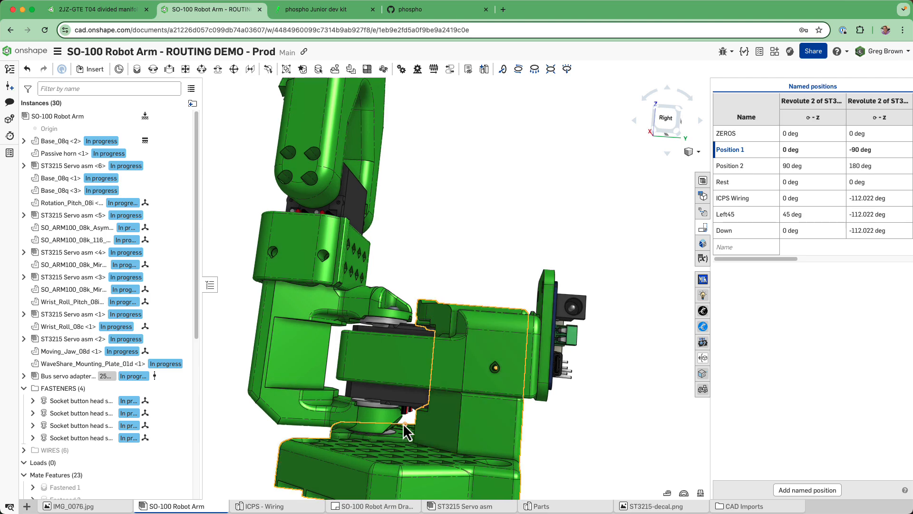
mouse_move(322, 207)
right_down()
mouse_move(315, 222)
mouse_move(321, 205)
right_up()
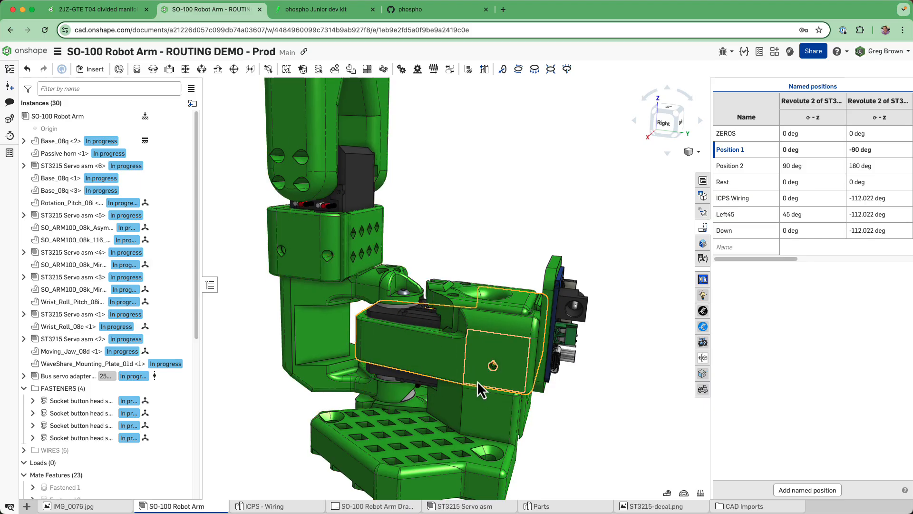
drag(478, 380, 549, 378)
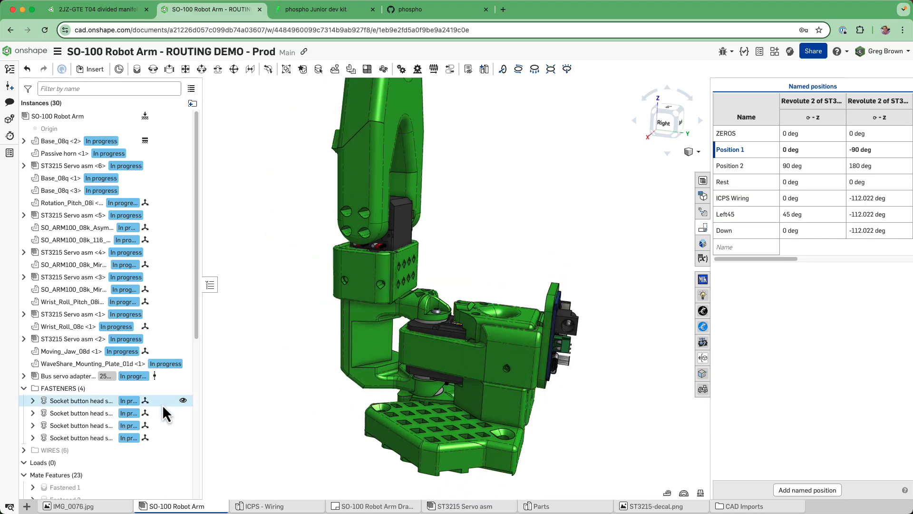
Show the WIRES folder in the assembly and inspect the wire run around the base servo and shoulder
click(182, 450)
drag(481, 406, 482, 397)
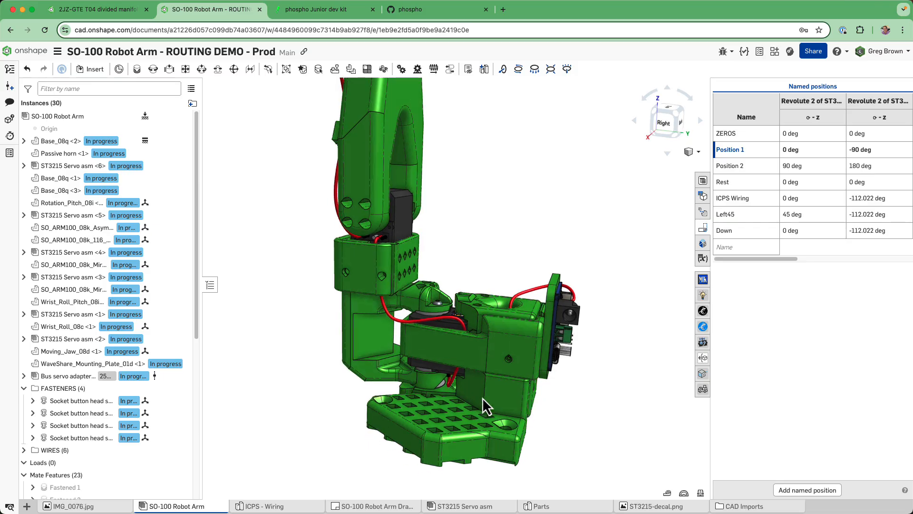
scroll(482, 398, up, 10)
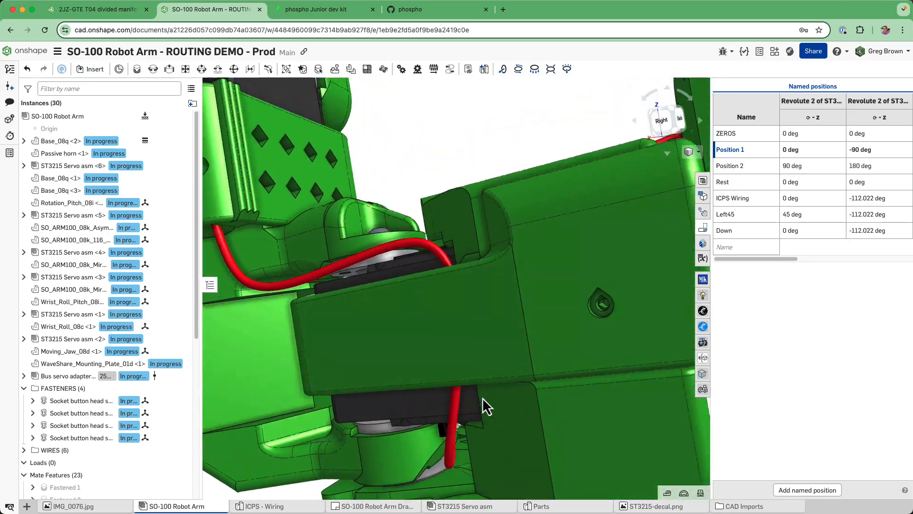
right_drag(482, 398, 398, 281)
right_drag(398, 279, 428, 334)
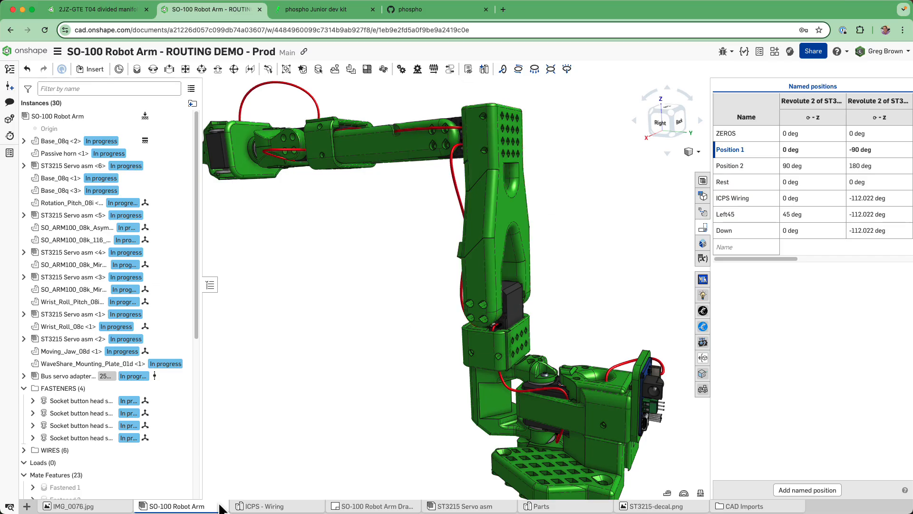
Open the ICPS - Wiring Part Studio, activate Context 1 of SO-100 Robot Arm, and adjust the context transparency
click(256, 508)
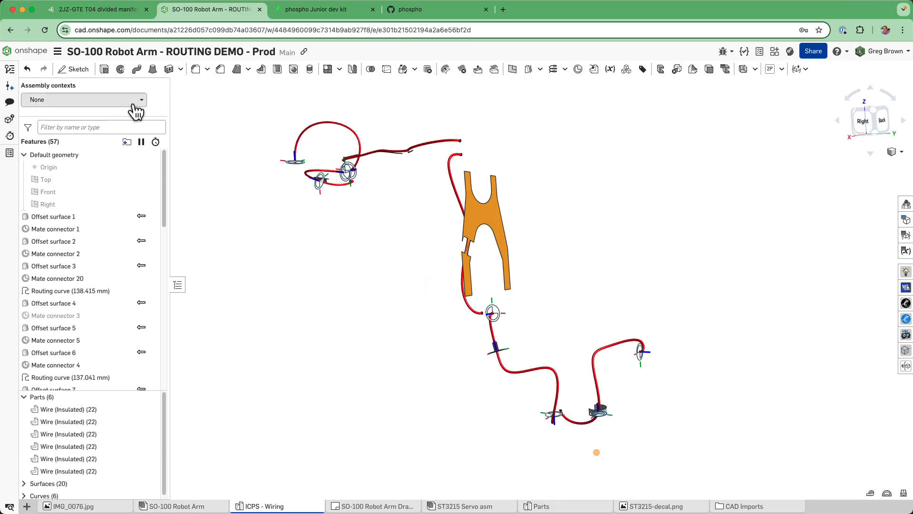
click(131, 100)
click(71, 127)
right_drag(400, 252, 431, 275)
drag(535, 102, 487, 110)
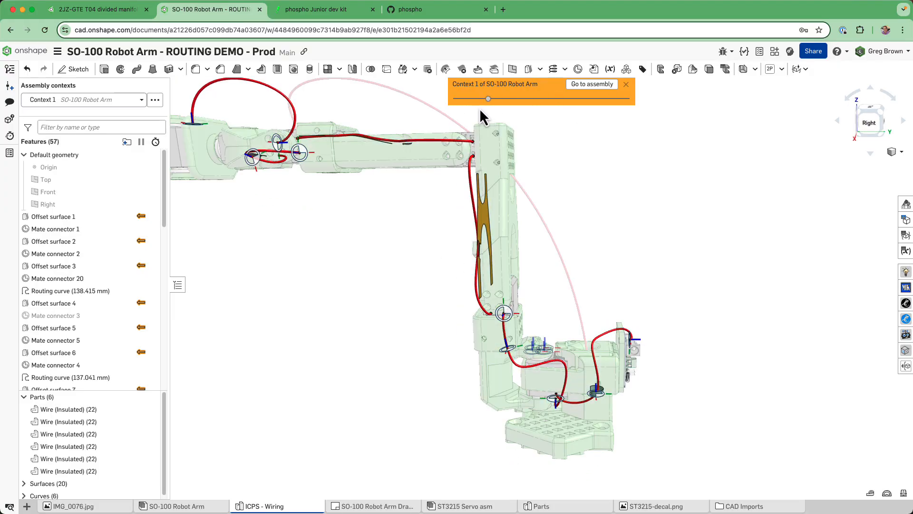
drag(484, 108, 523, 108)
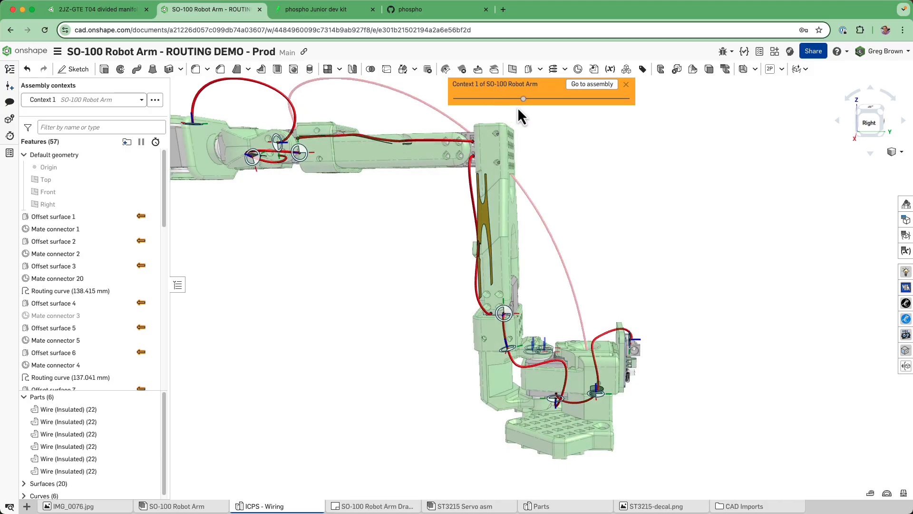
Examine the in-context wire routes around the base and locate Mate connector 1 on the servo's wire stub
right_drag(559, 368, 452, 340)
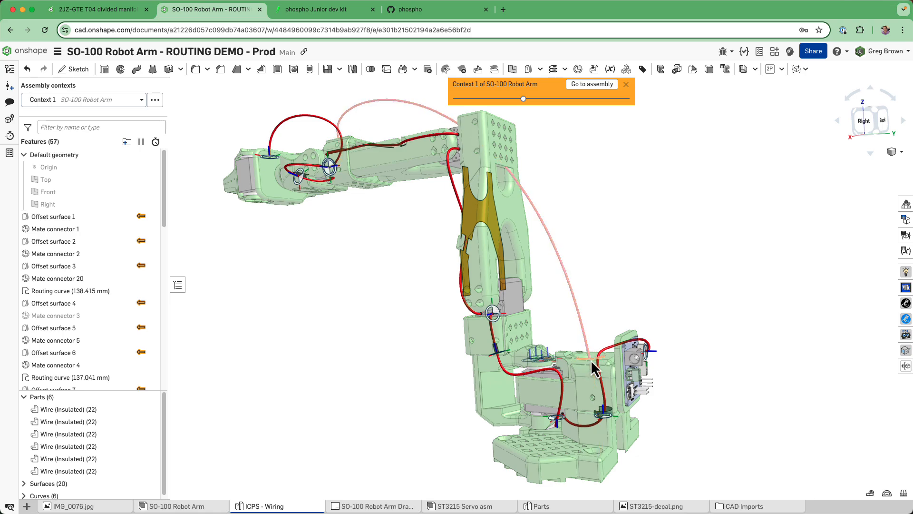
right_drag(464, 180, 294, 250)
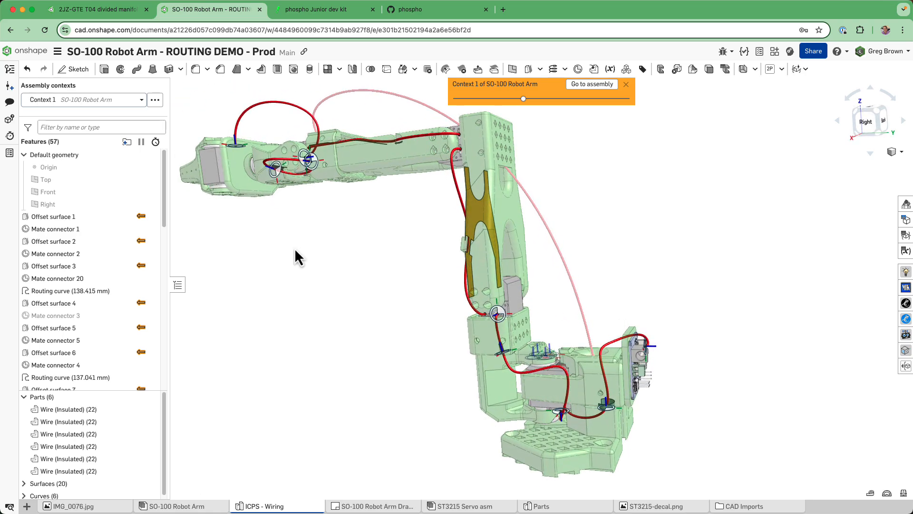
scroll(581, 452, up, 8)
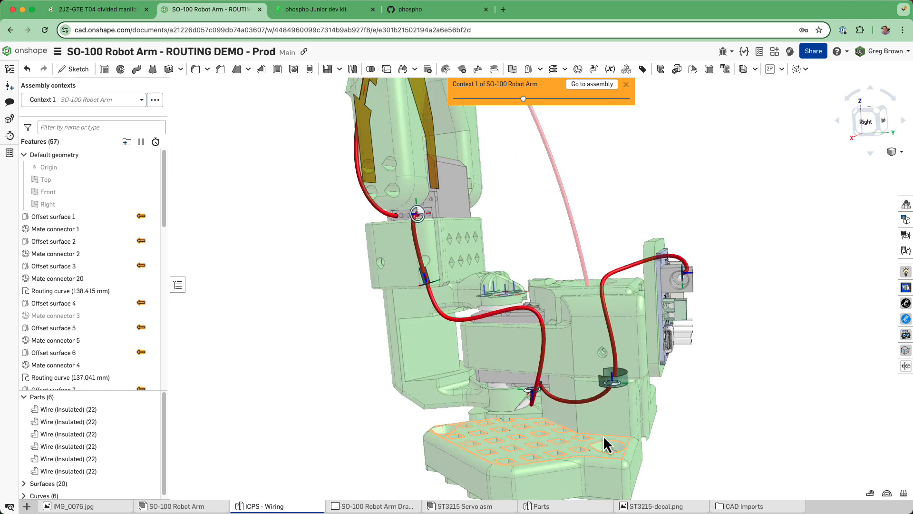
right_drag(606, 399, 569, 372)
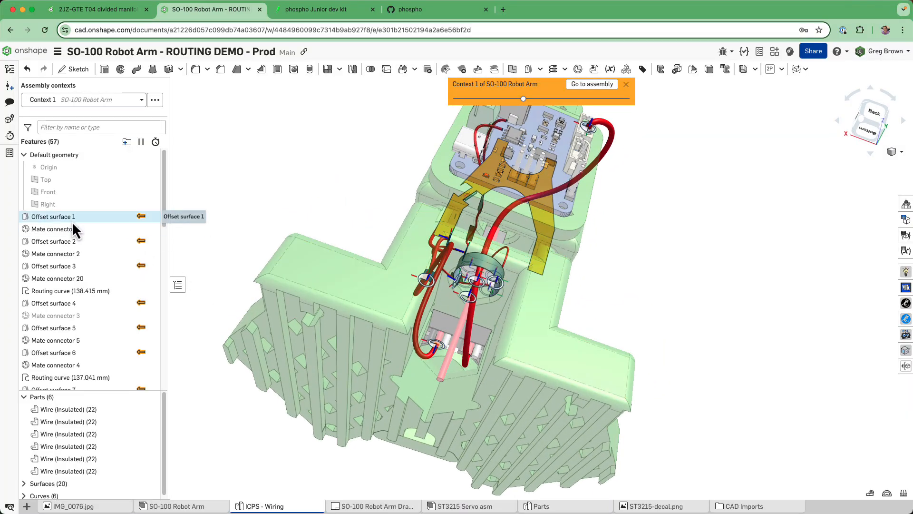
scroll(429, 344, up, 10)
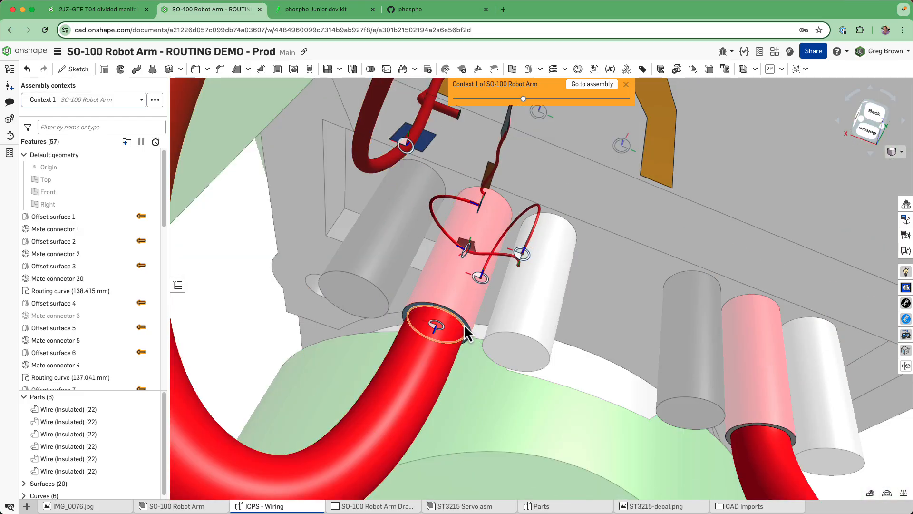
click(90, 229)
scroll(400, 312, down, 5)
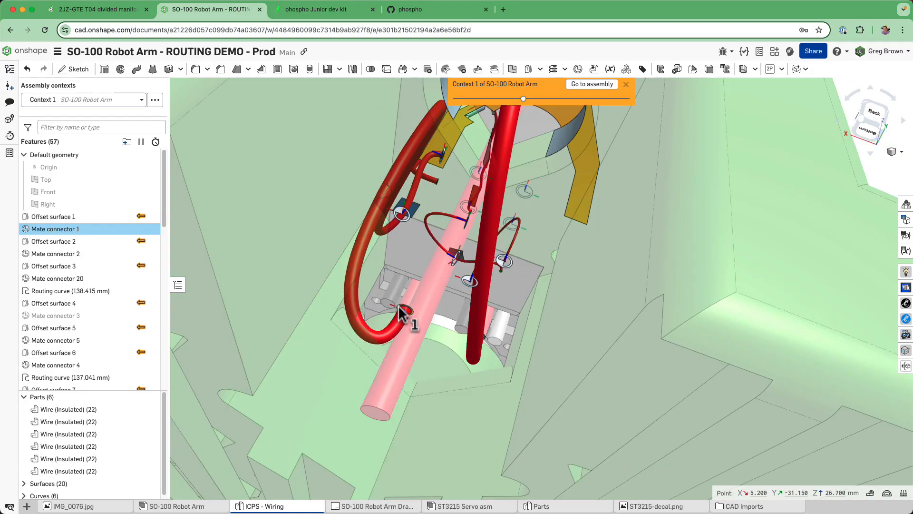
scroll(399, 308, down, 4)
right_drag(403, 307, 373, 219)
Examine Offset surface 3 and how it positions the wire's pass-through point at the shoulder bracket opening
scroll(395, 217, up, 6)
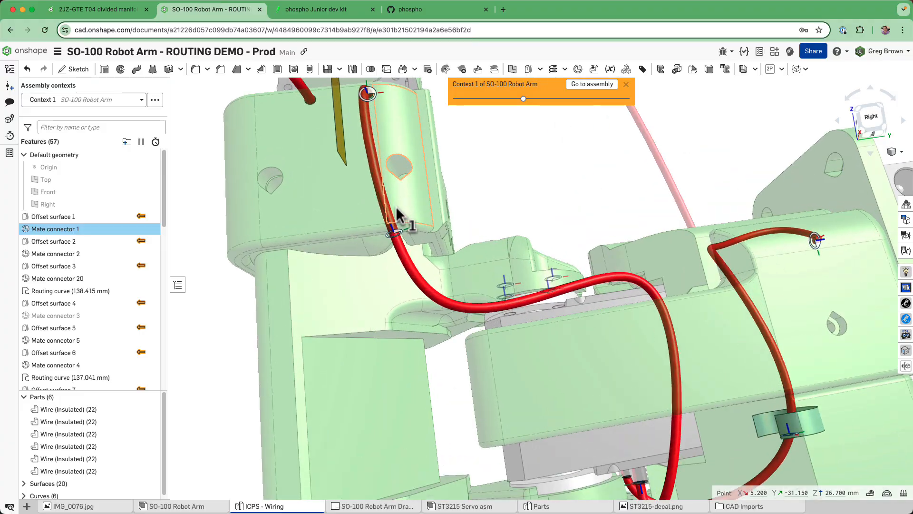
scroll(397, 214, up, 1)
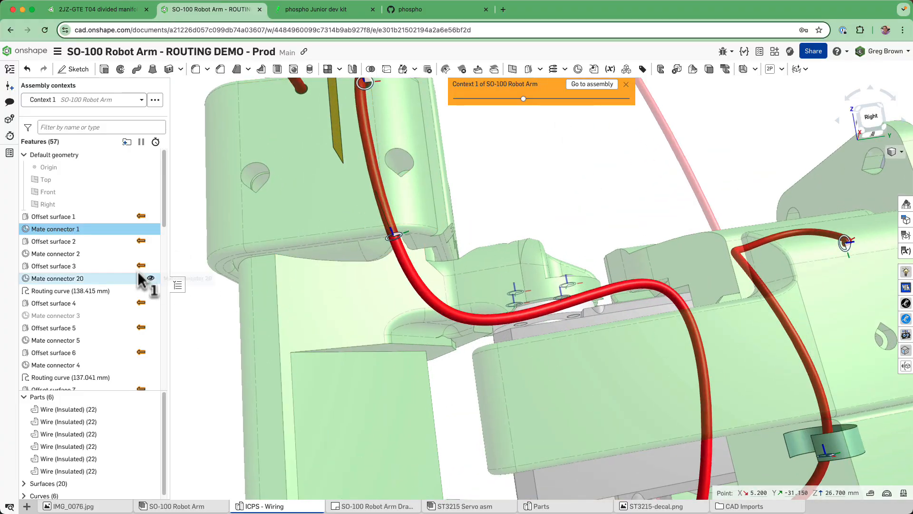
click(199, 311)
click(93, 270)
right_drag(360, 229, 374, 191)
scroll(406, 188, up, 2)
scroll(408, 195, up, 5)
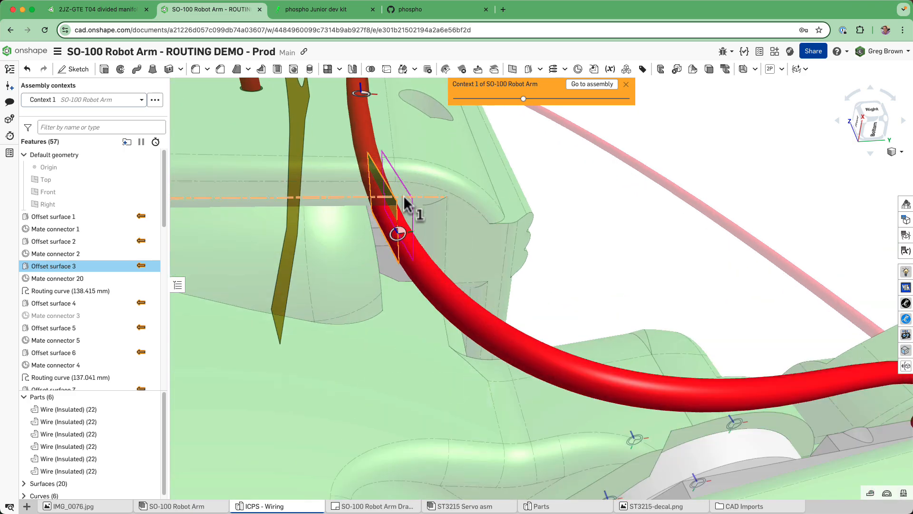
right_drag(407, 217, 398, 280)
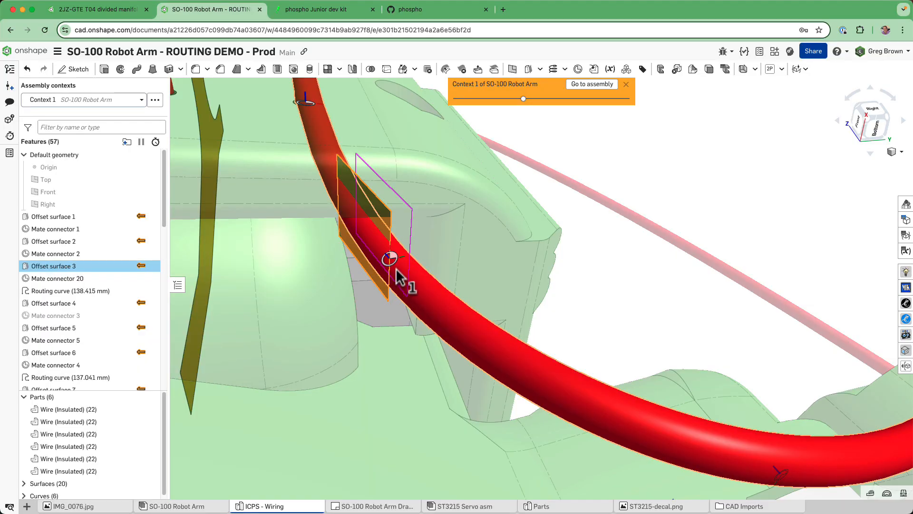
scroll(398, 280, down, 5)
scroll(399, 275, down, 2)
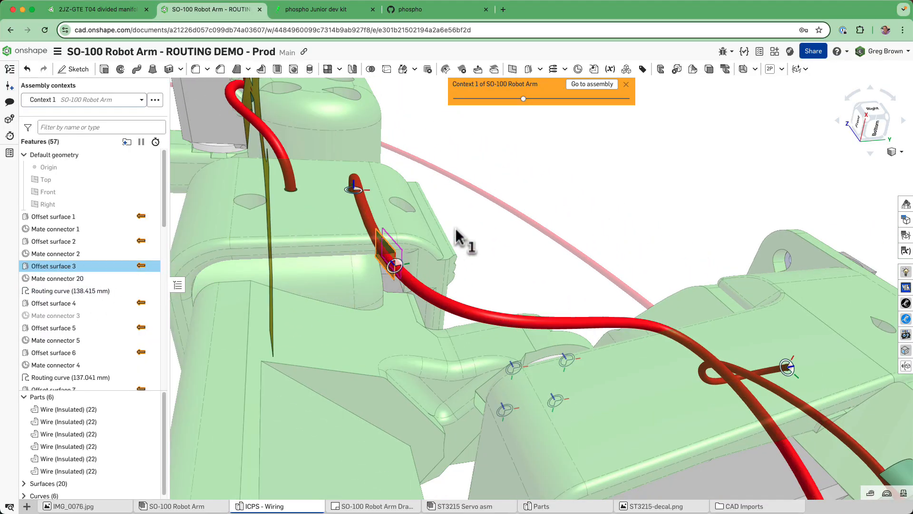
Roll the feature list back to Mate connector 20
right_click(105, 279)
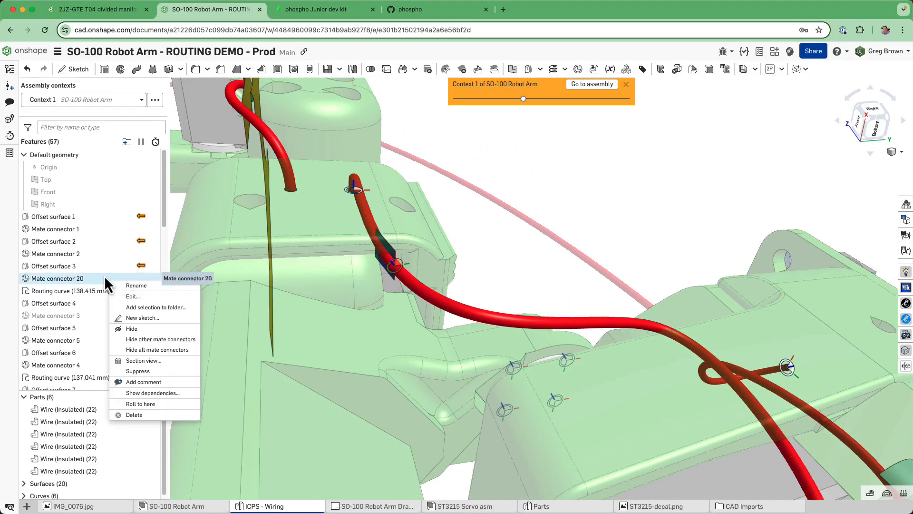
click(175, 404)
right_drag(435, 321, 435, 335)
Highlight Mate connectors 1, 2 and 20 together and examine their locations on the base servo, shoulder servo and bracket
click(67, 229)
super+click(77, 254)
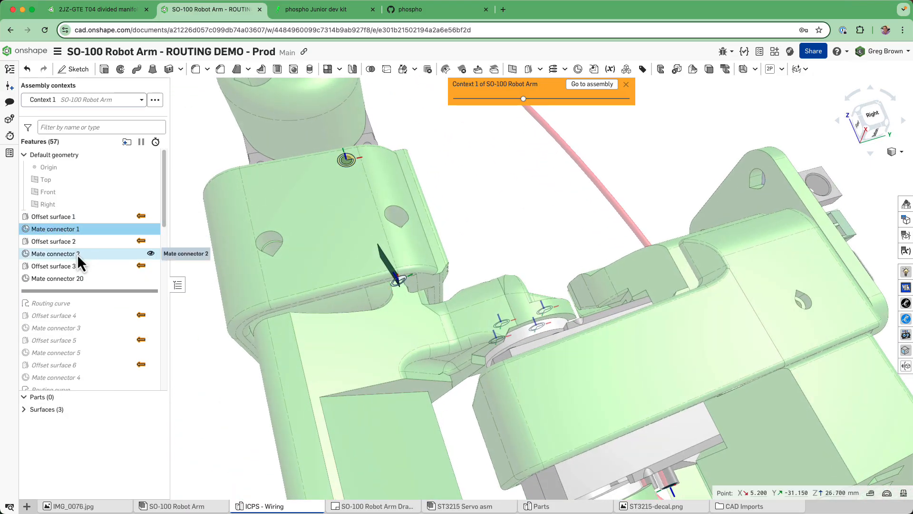
super+click(75, 279)
scroll(327, 292, down, 3)
mouse_move(418, 343)
right_down()
mouse_move(404, 356)
mouse_move(417, 349)
right_up()
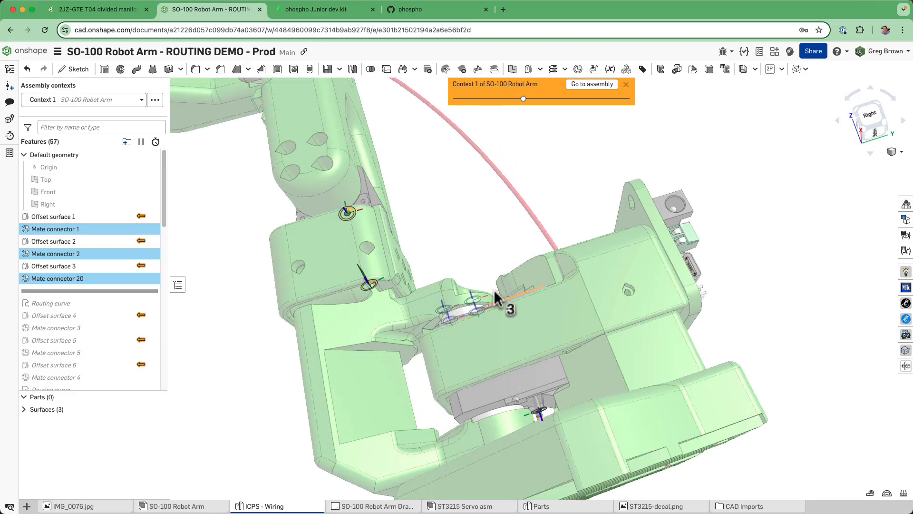
right_drag(366, 225, 357, 260)
scroll(335, 288, up, 3)
scroll(336, 290, up, 5)
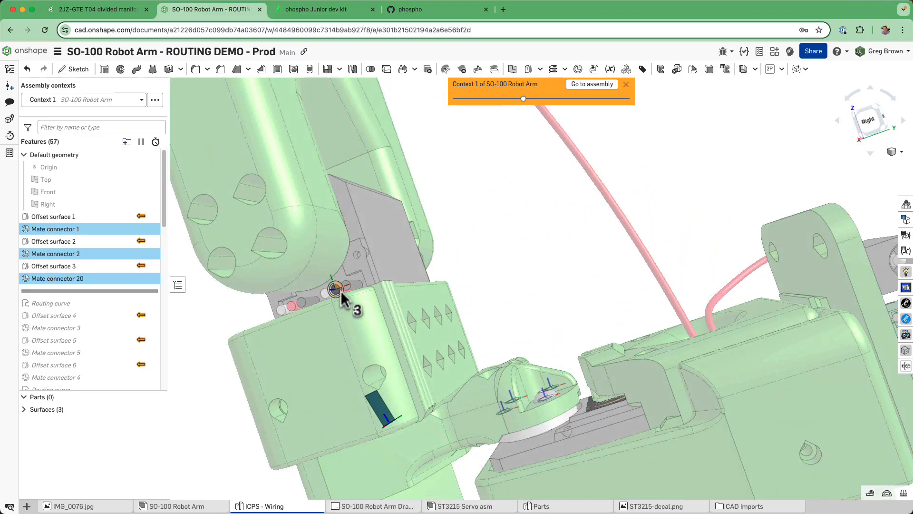
scroll(346, 285, down, 3)
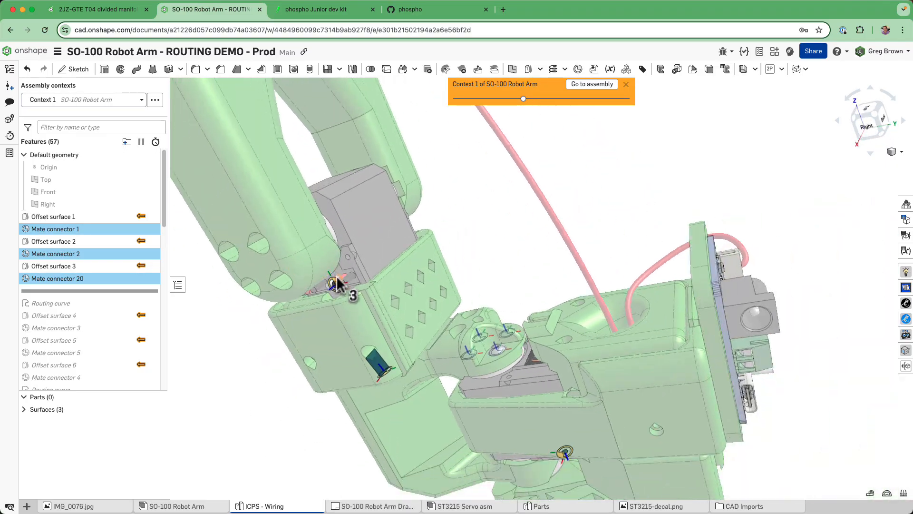
mouse_move(346, 285)
right_down()
mouse_move(383, 301)
mouse_move(357, 295)
right_up()
click(220, 290)
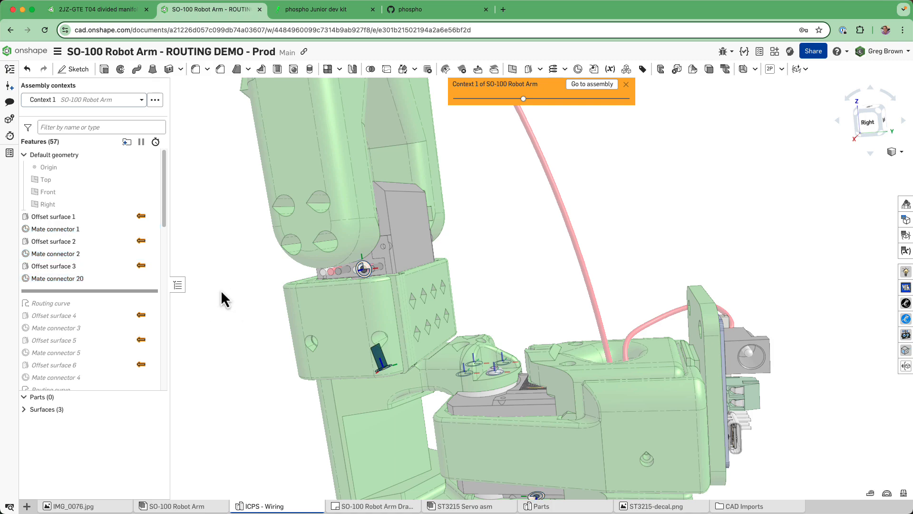
Roll the feature list forward past the first routing curve and open that curve for editing
drag(121, 291, 118, 305)
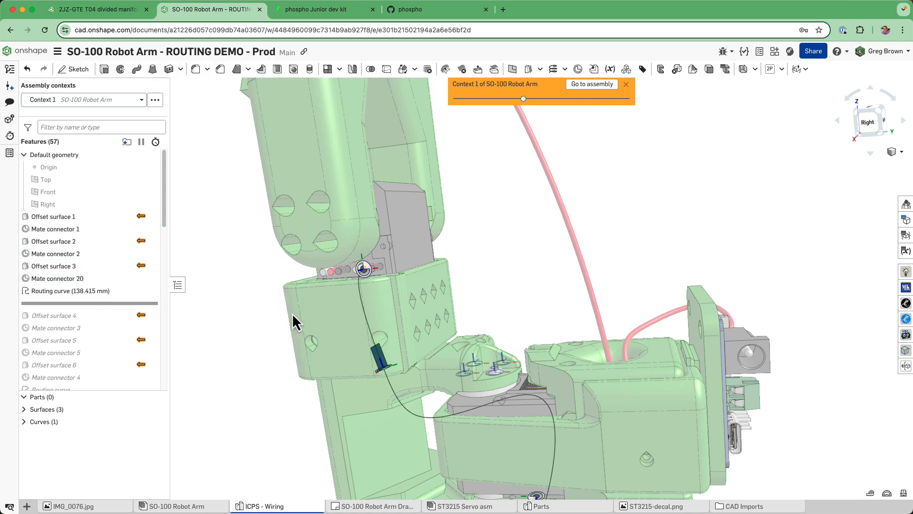
right_drag(292, 313, 318, 298)
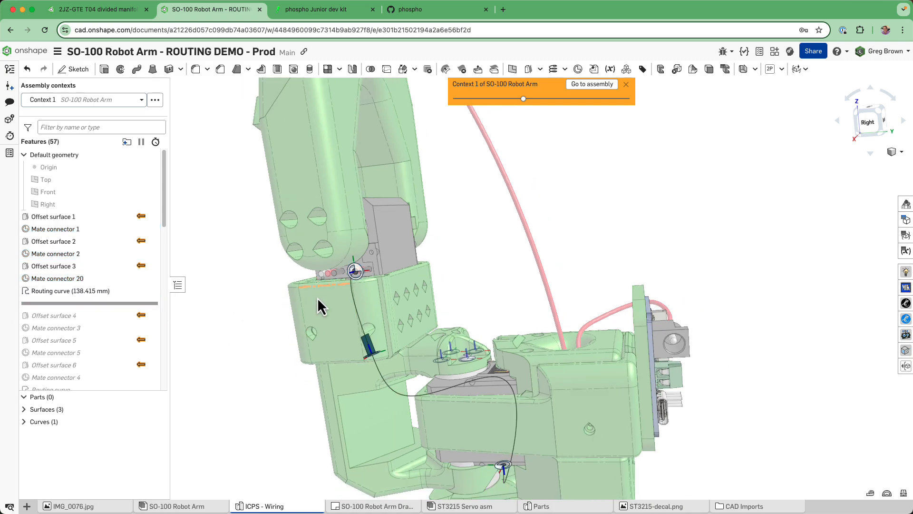
right_click(101, 291)
click(133, 314)
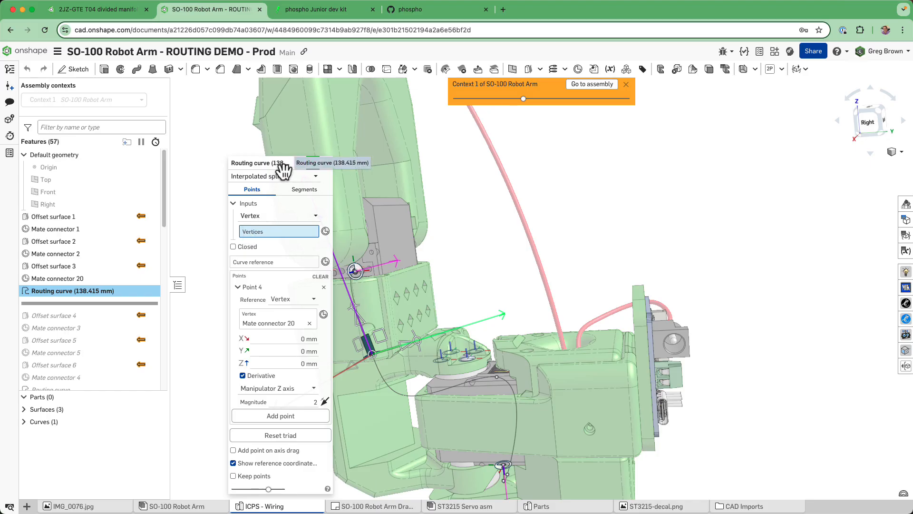
drag(284, 170, 244, 152)
Inspect the routing curve's end points at Mate connector 2 and Mate connector 1, including their offsets and derivative settings
right_drag(407, 392, 386, 303)
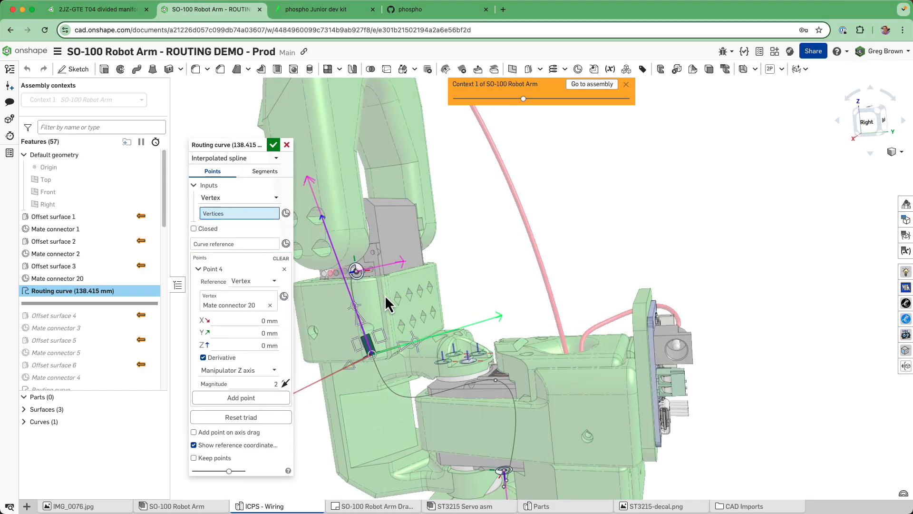
click(355, 275)
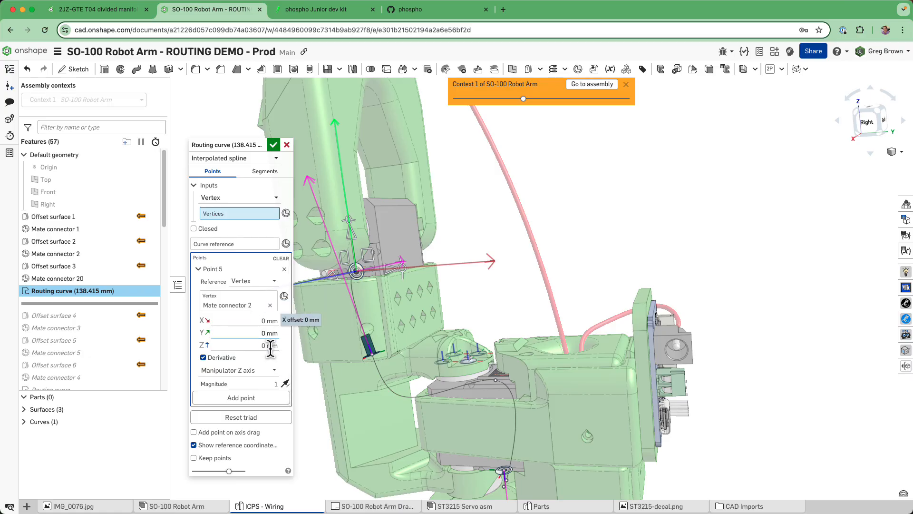
click(504, 472)
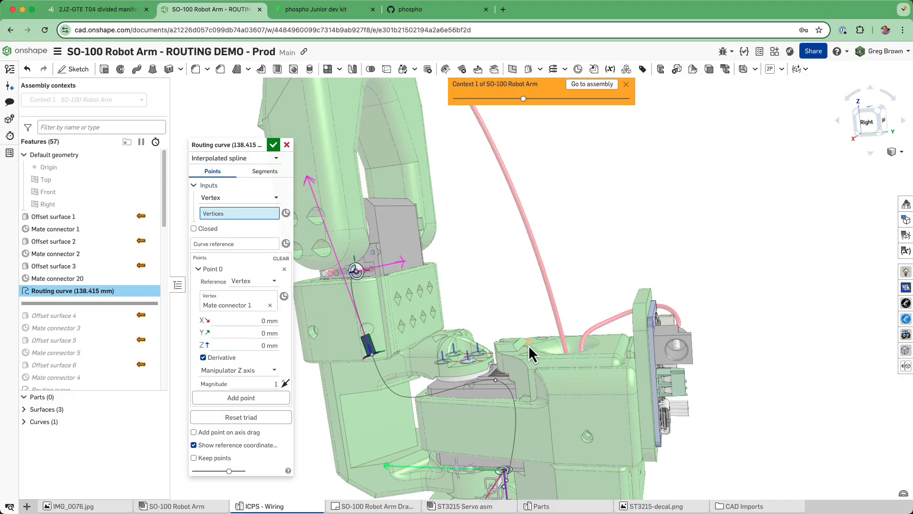
scroll(529, 347, down, 1)
right_drag(462, 269, 346, 242)
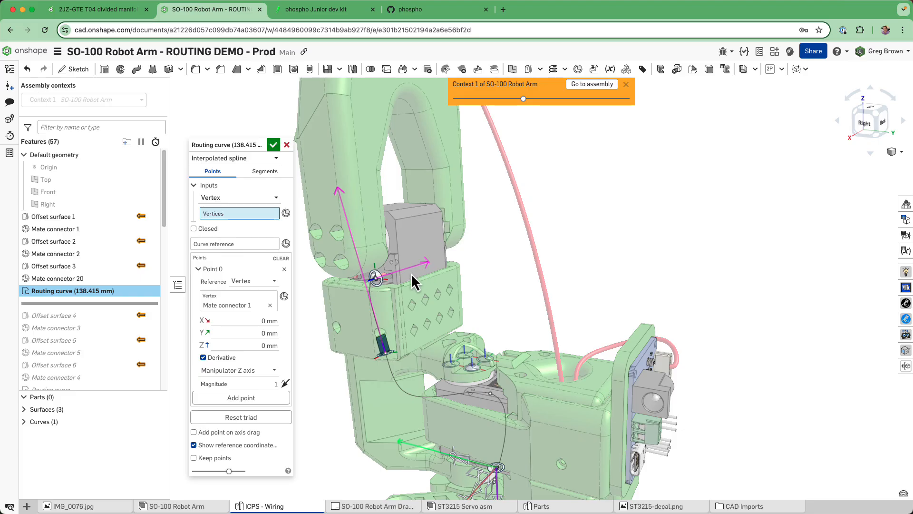
Inspect the routing curve's point at Mate connector 20, checking its derivative magnitude and the available derivative direction options
right_drag(386, 358, 360, 280)
click(386, 356)
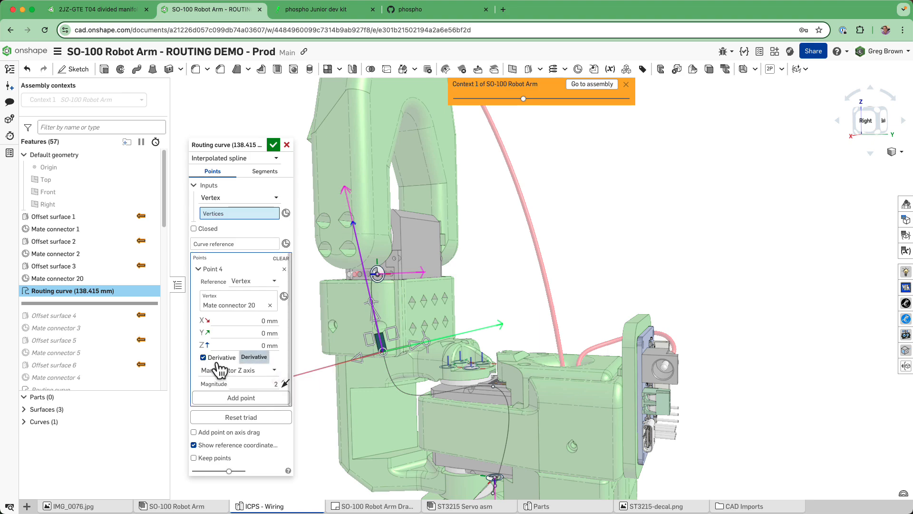
right_drag(397, 380, 399, 390)
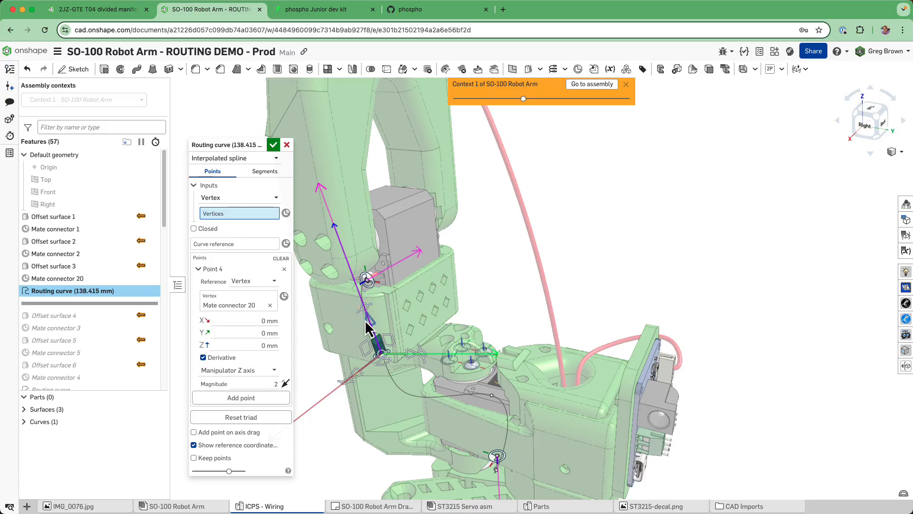
click(264, 383)
right_drag(386, 355, 473, 362)
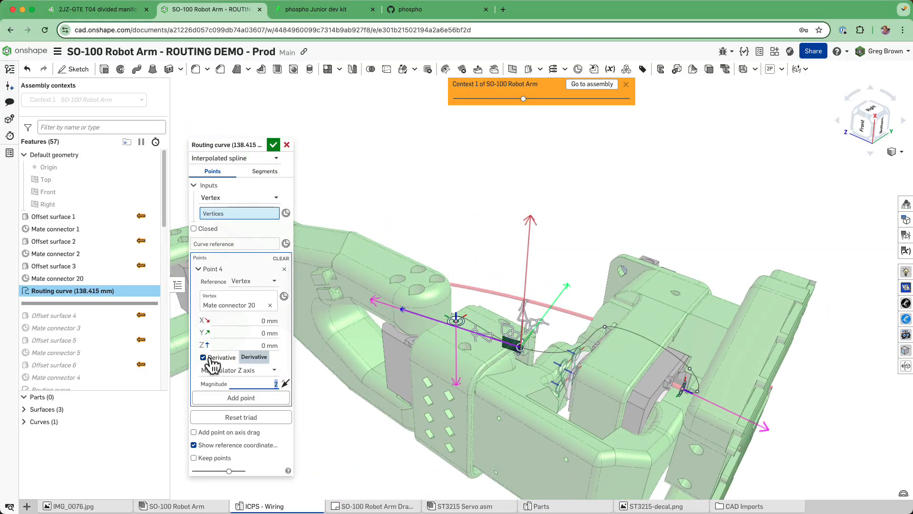
click(276, 371)
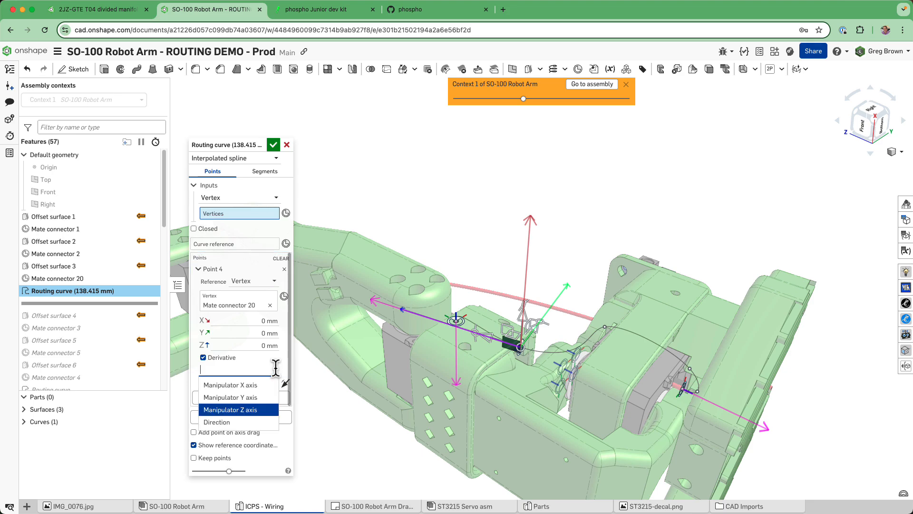
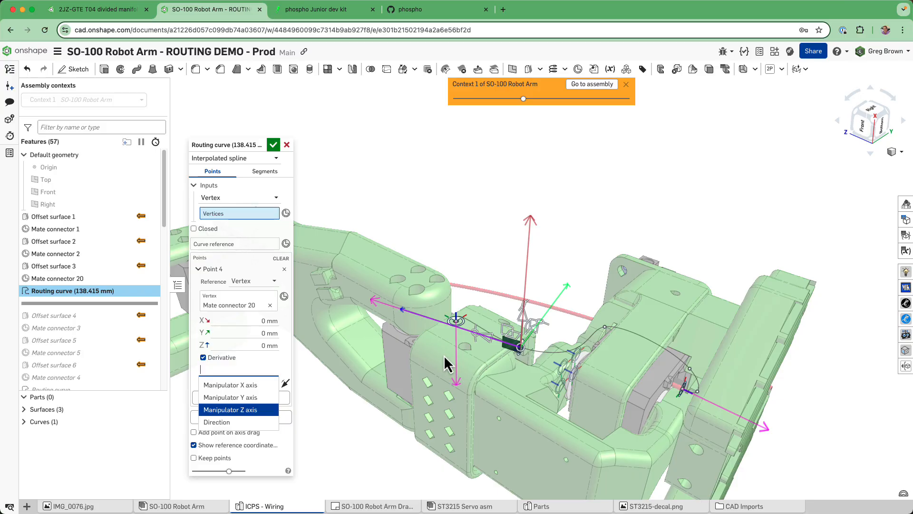
click(352, 450)
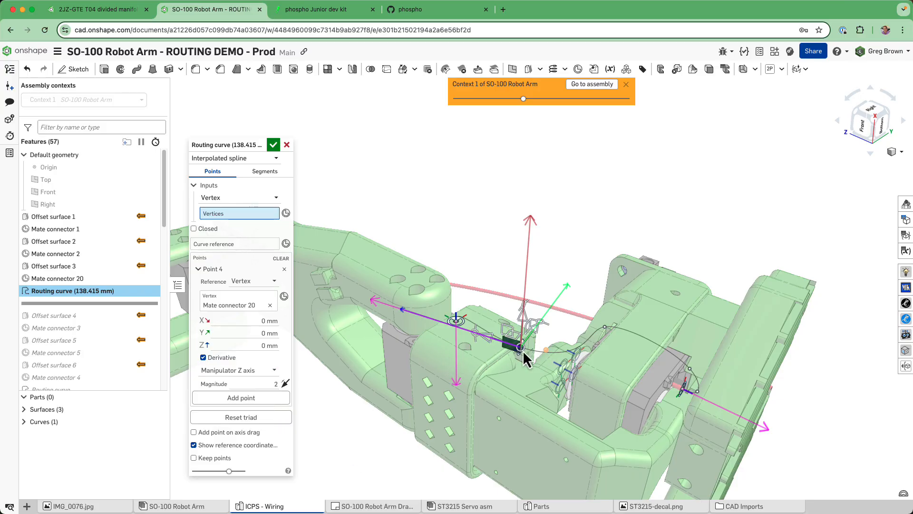
Inspect the routing curve's point at Mate connector 2 and how its derivative directs the wire out of the servo connector
scroll(520, 353, up, 5)
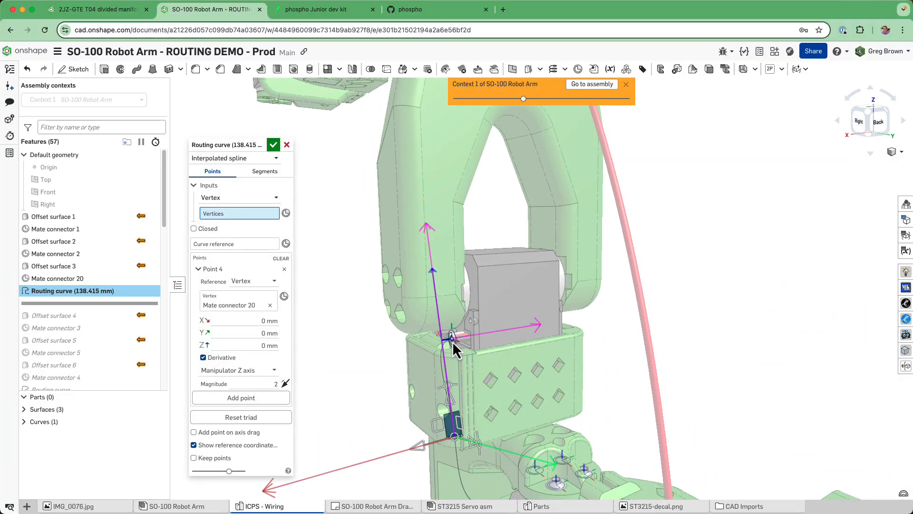
click(452, 341)
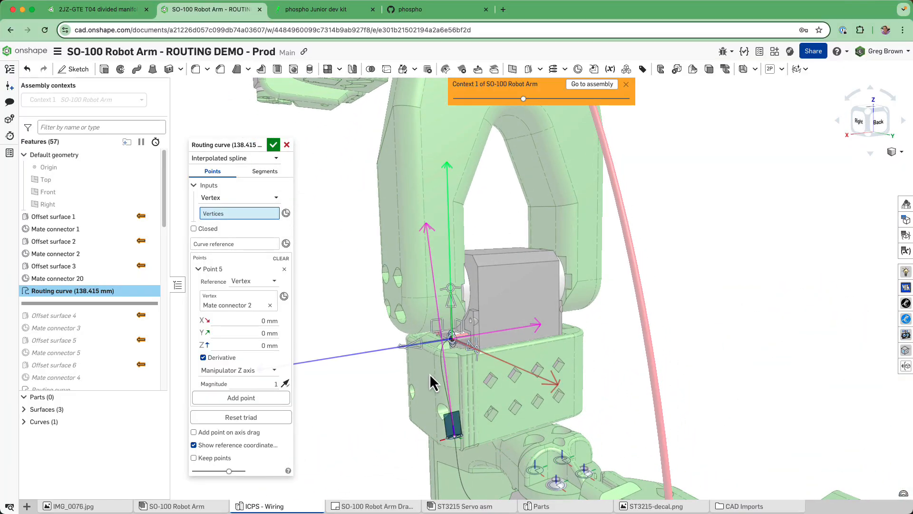
scroll(445, 344, up, 5)
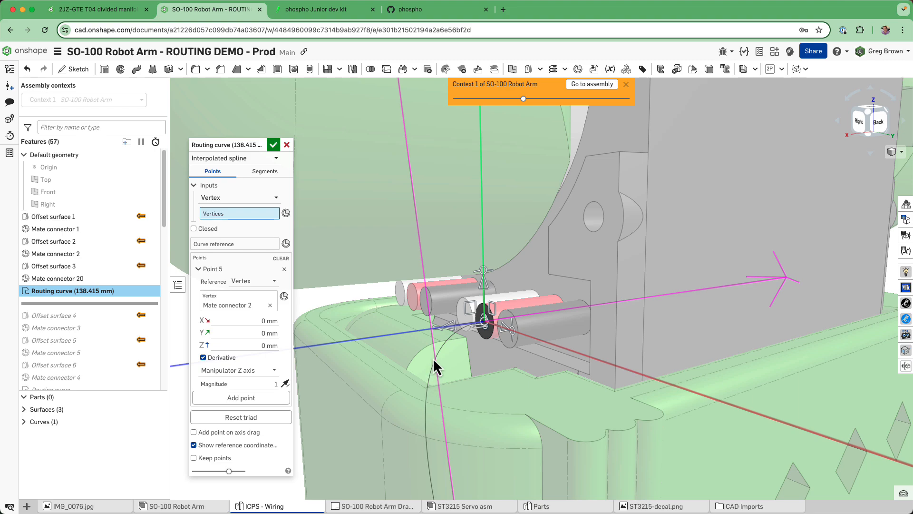
right_drag(507, 324, 529, 356)
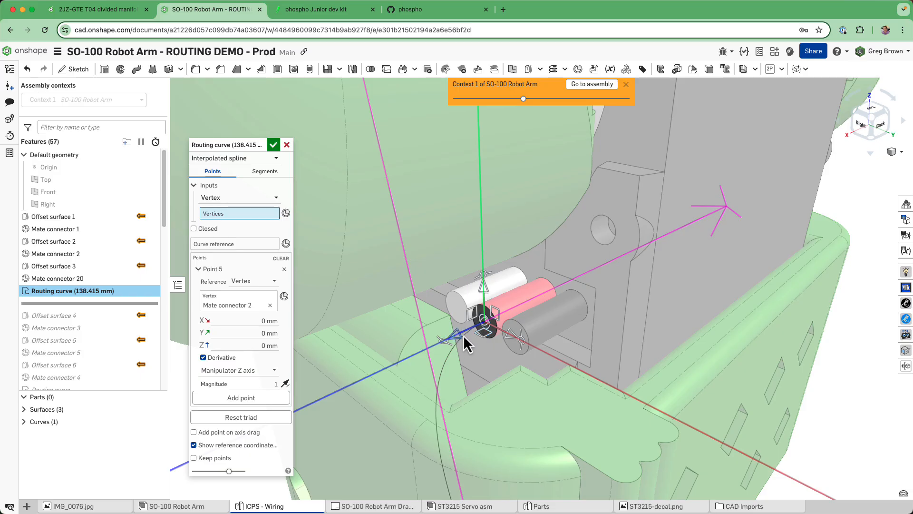
scroll(479, 314, down, 5)
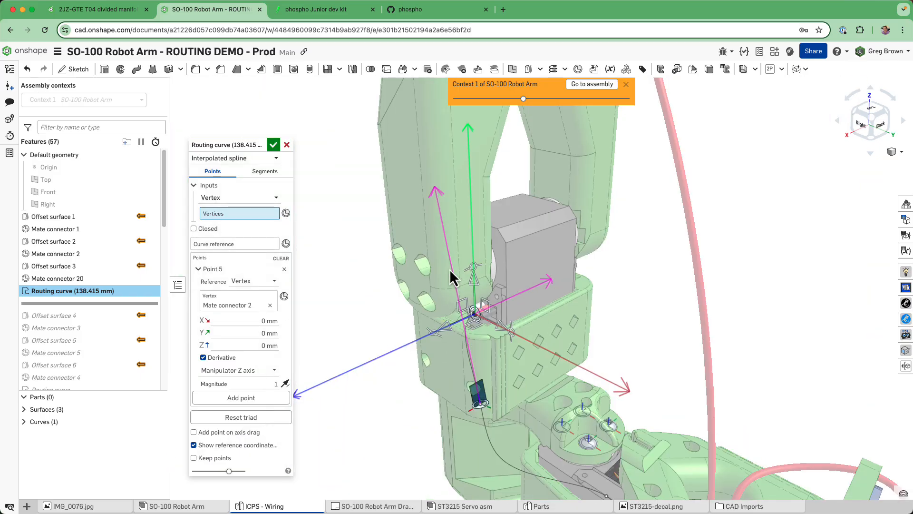
Examine the curve's full path between base and shoulder servos, and close the routing curve without changes
scroll(449, 269, down, 4)
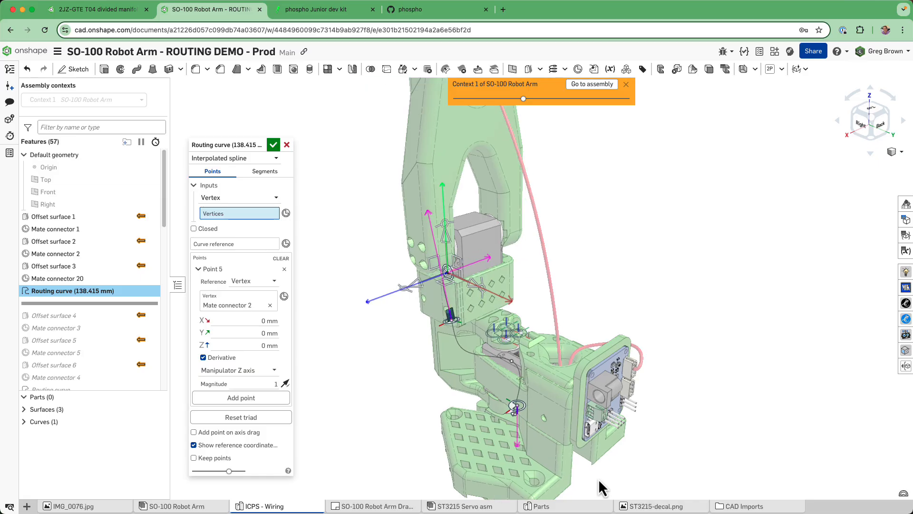
right_drag(598, 478, 336, 362)
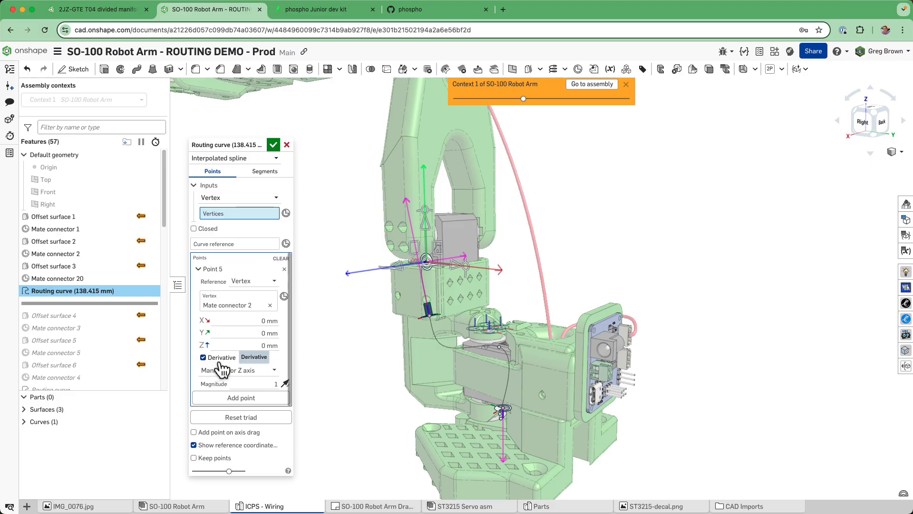
right_drag(361, 325, 364, 326)
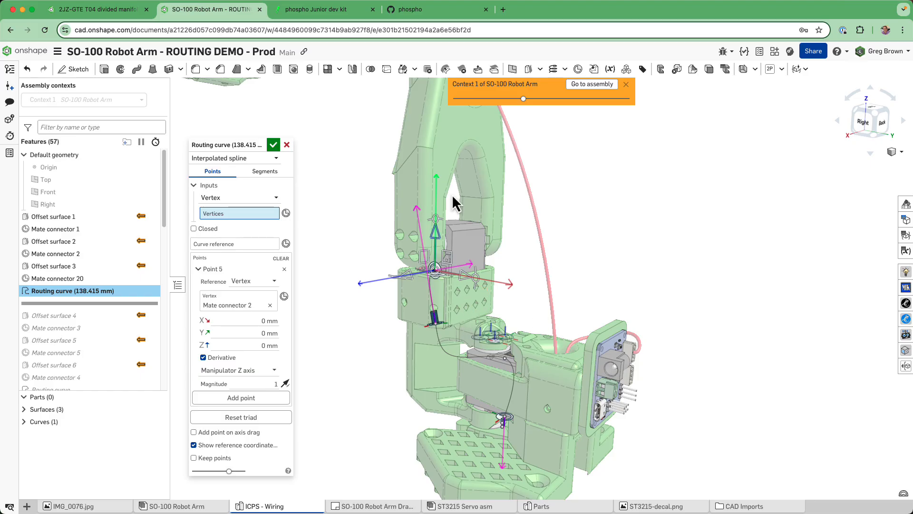
right_drag(474, 326, 533, 285)
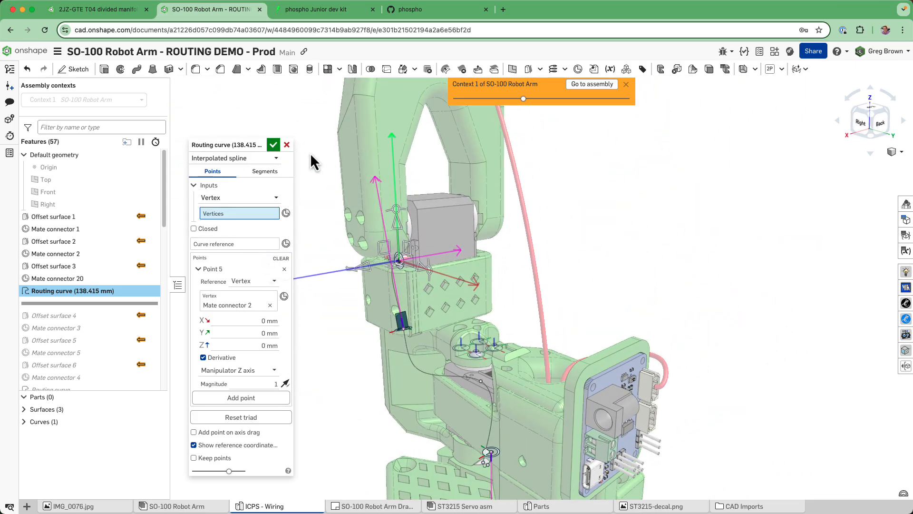
click(287, 146)
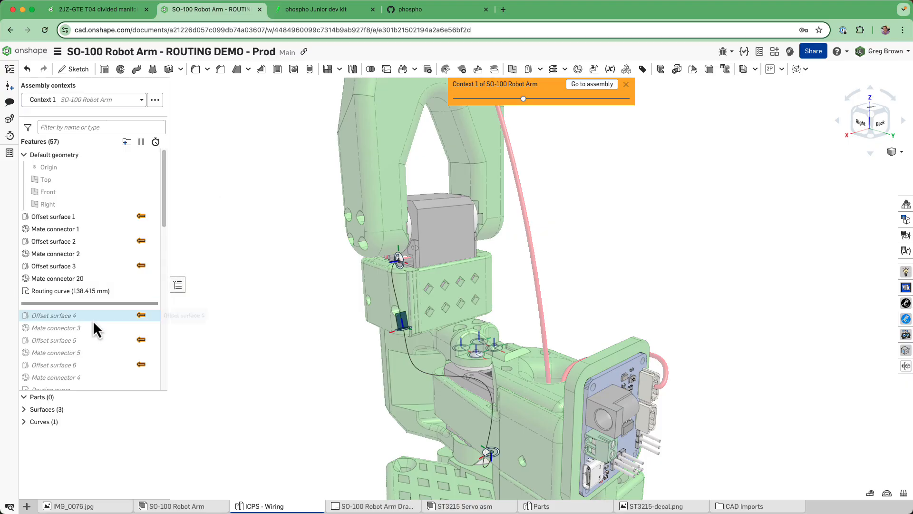
Roll the feature list forward to the end and update the assembly context, Context 1
right_click(101, 304)
click(118, 316)
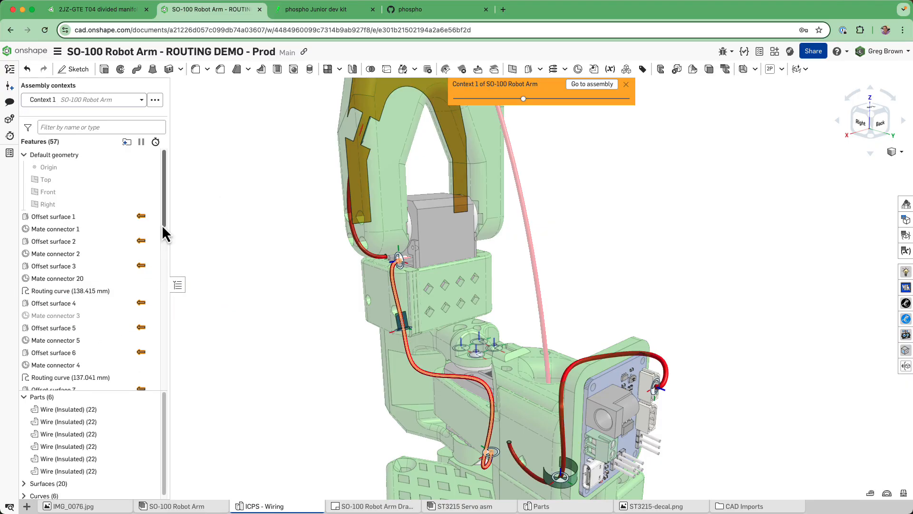
mouse_move(164, 224)
mouse_down()
mouse_move(167, 247)
mouse_move(172, 214)
mouse_up()
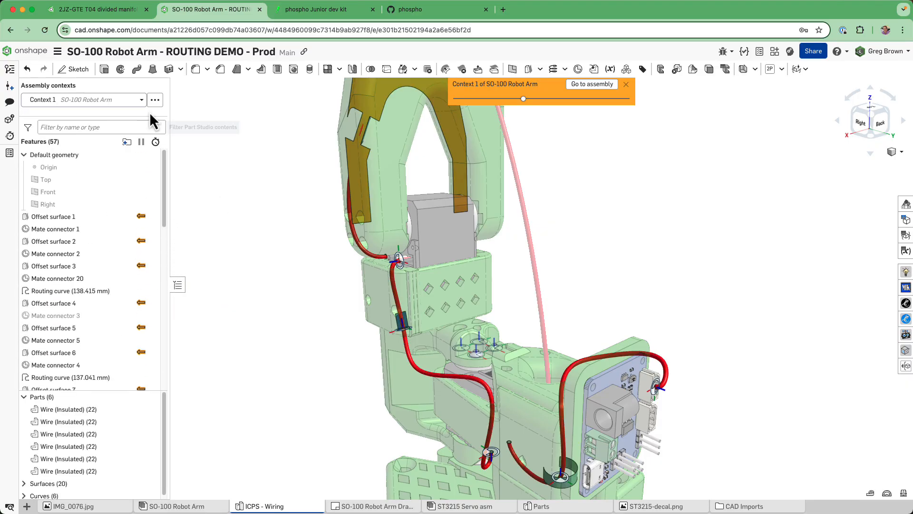
click(155, 100)
click(137, 130)
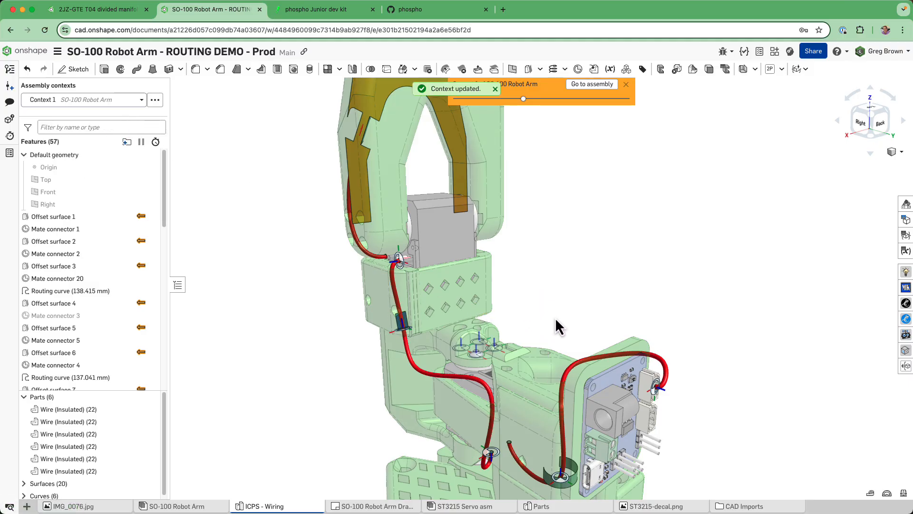
Examine how the wires run along the whole arm, especially how the forearm wire follows the offset surfaces into the servo connectors
scroll(552, 316, down, 4)
right_drag(511, 308, 542, 299)
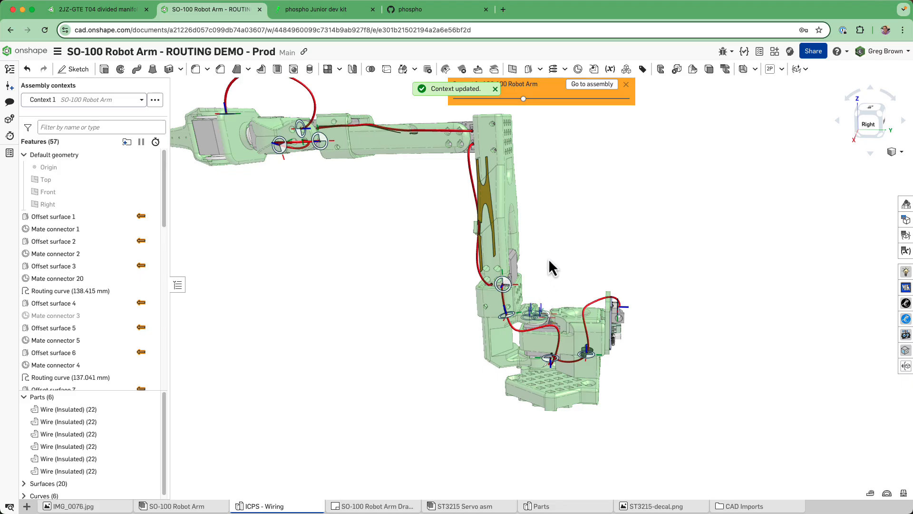
scroll(630, 401, down, 2)
scroll(452, 160, up, 2)
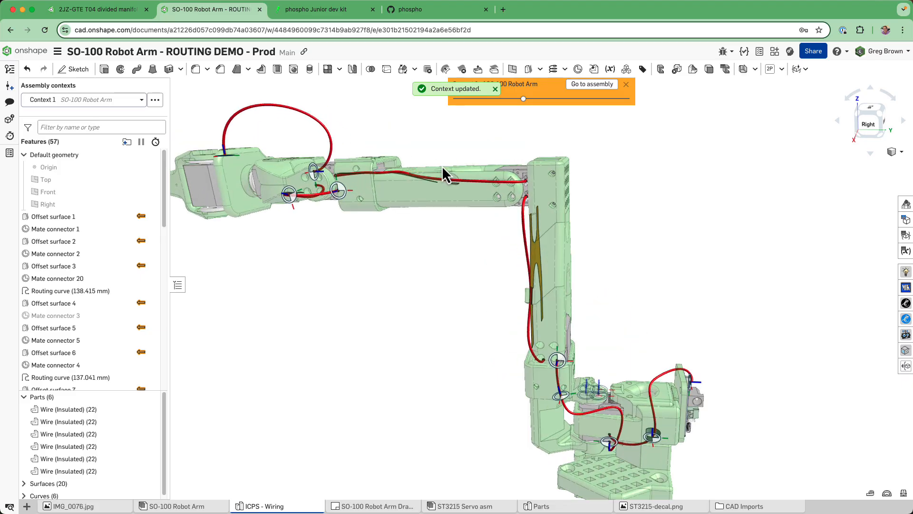
right_drag(441, 166, 495, 330)
scroll(447, 233, up, 3)
scroll(476, 275, up, 3)
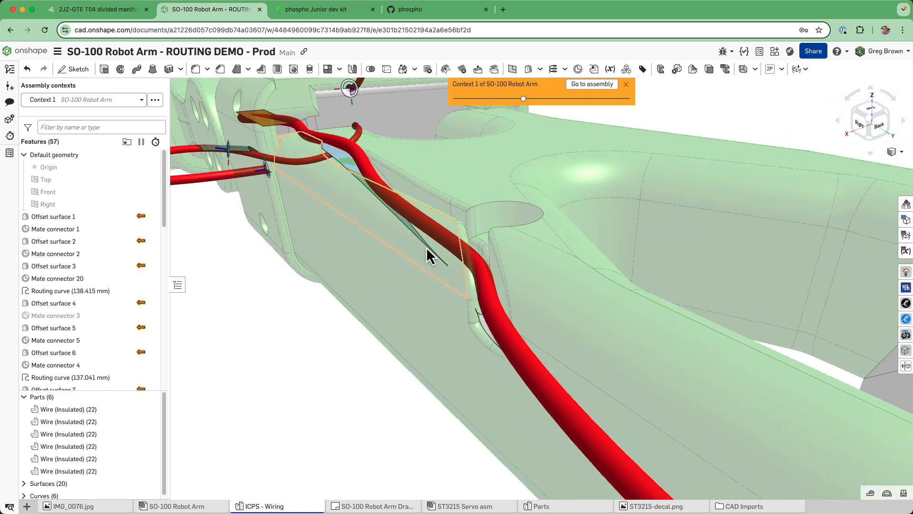
scroll(457, 248, down, 5)
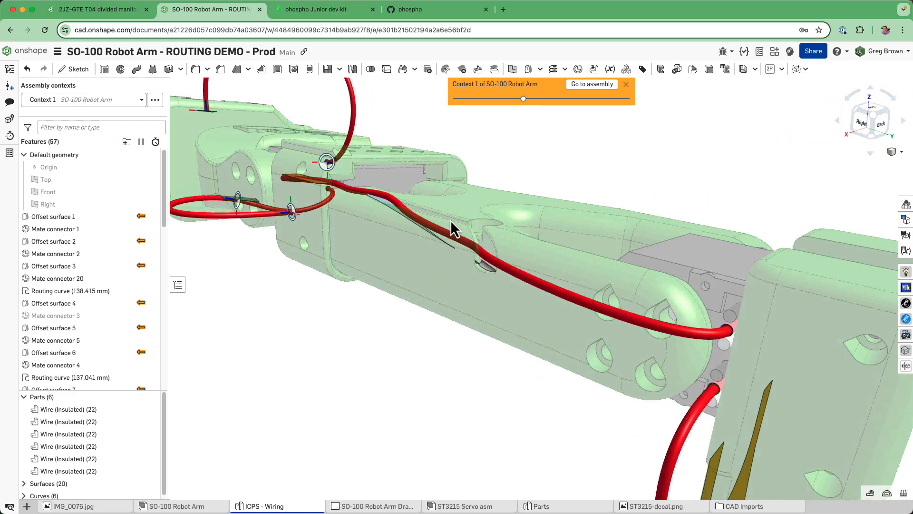
right_drag(454, 230, 458, 245)
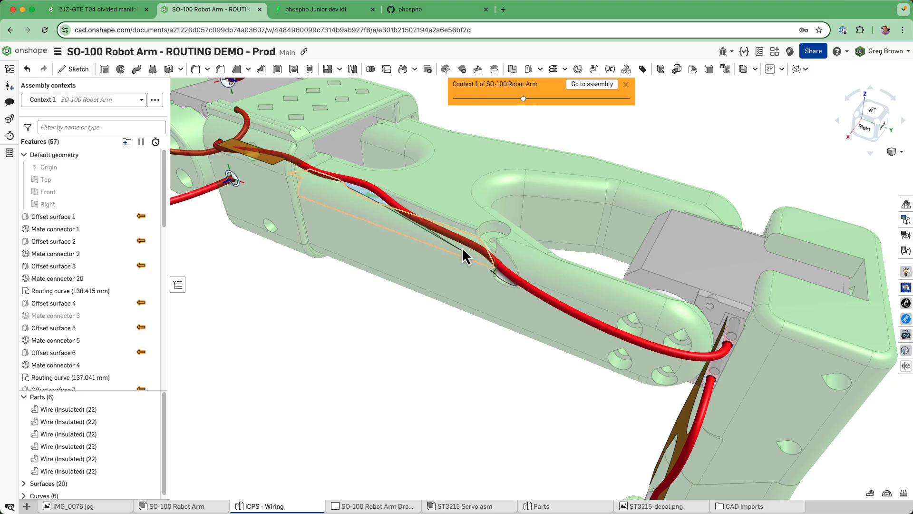
right_drag(312, 159, 337, 156)
scroll(518, 267, down, 2)
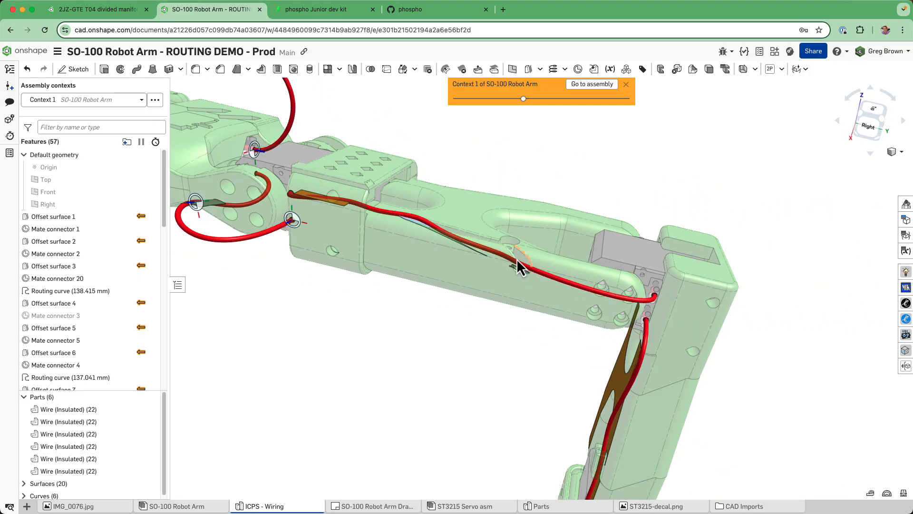
scroll(333, 207, up, 4)
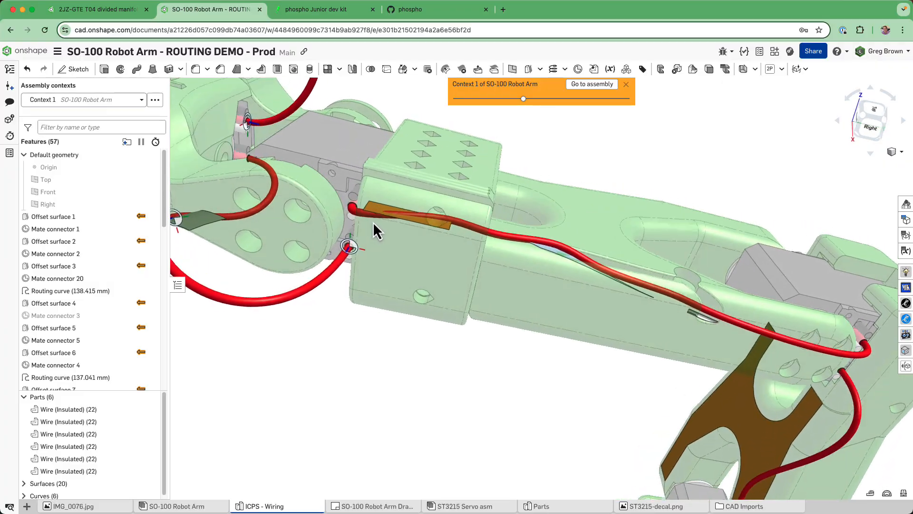
right_drag(394, 230, 400, 283)
scroll(448, 283, down, 5)
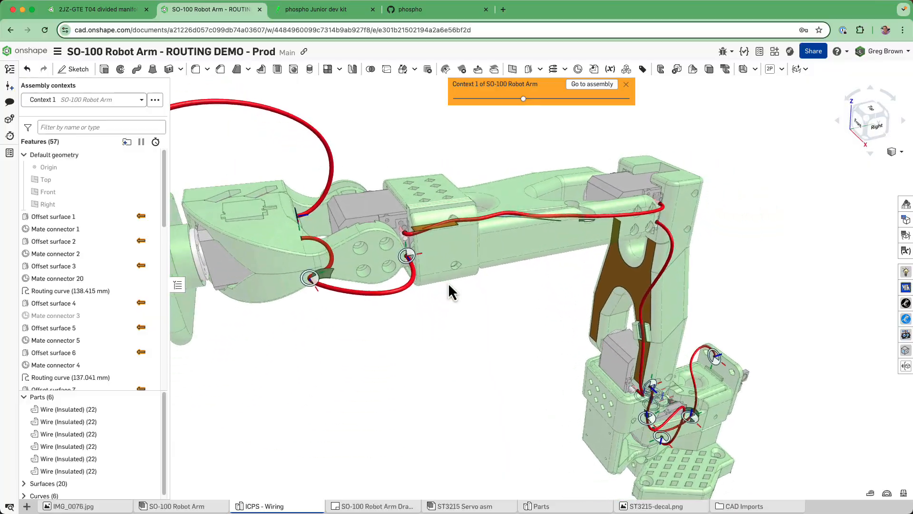
Examine the wire loop between the wrist and gripper servos, and locate the Tube/wire features near the end of the feature list
scroll(448, 283, down, 4)
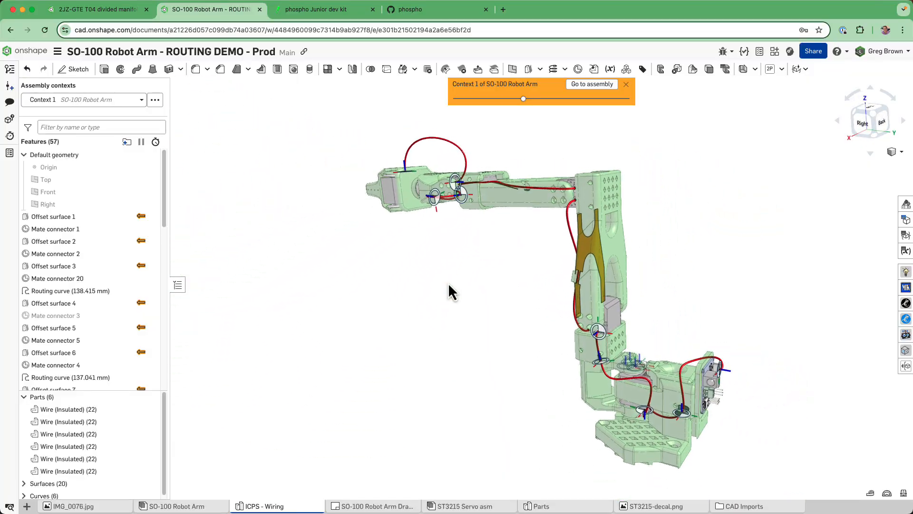
right_drag(448, 283, 427, 284)
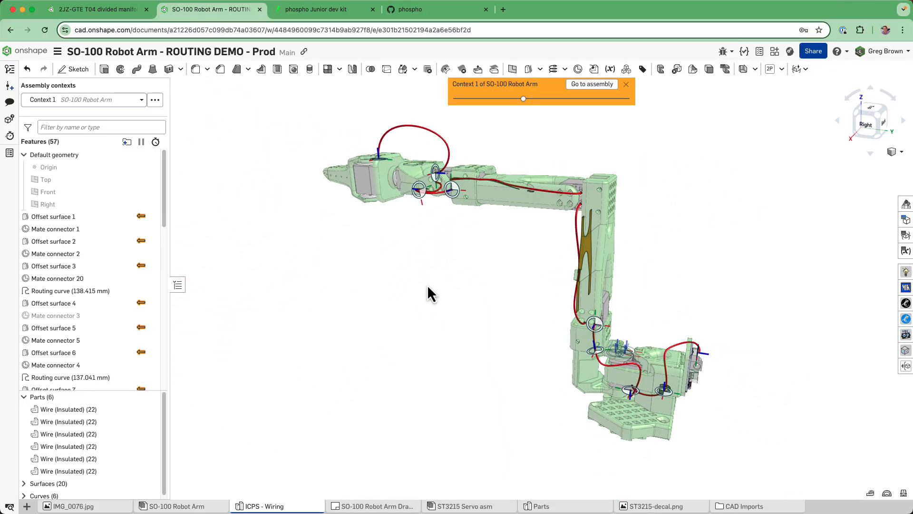
scroll(420, 127, up, 8)
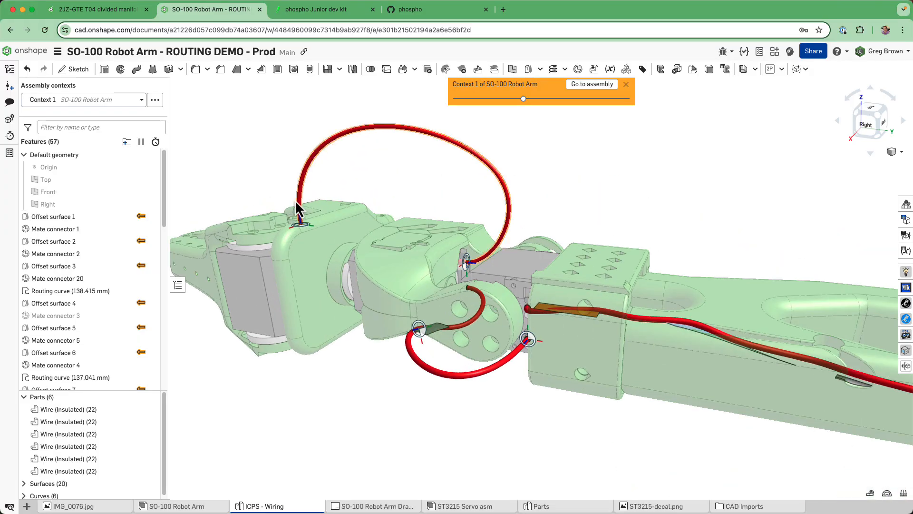
scroll(95, 333, down, 10)
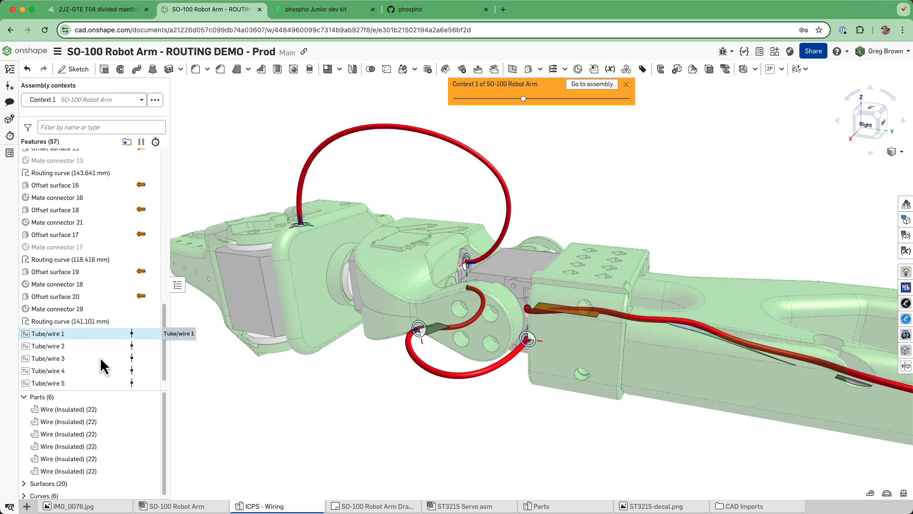
Roll the feature list back to before Tube/wire 1 to examine the bare routing curves, and roll it forward to the end again
drag(110, 384, 110, 306)
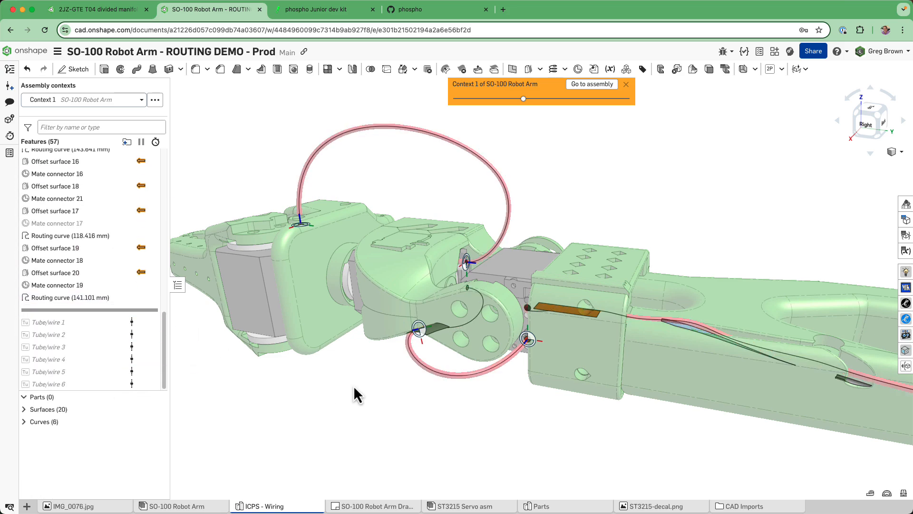
scroll(352, 385, up, 1)
scroll(296, 374, down, 4)
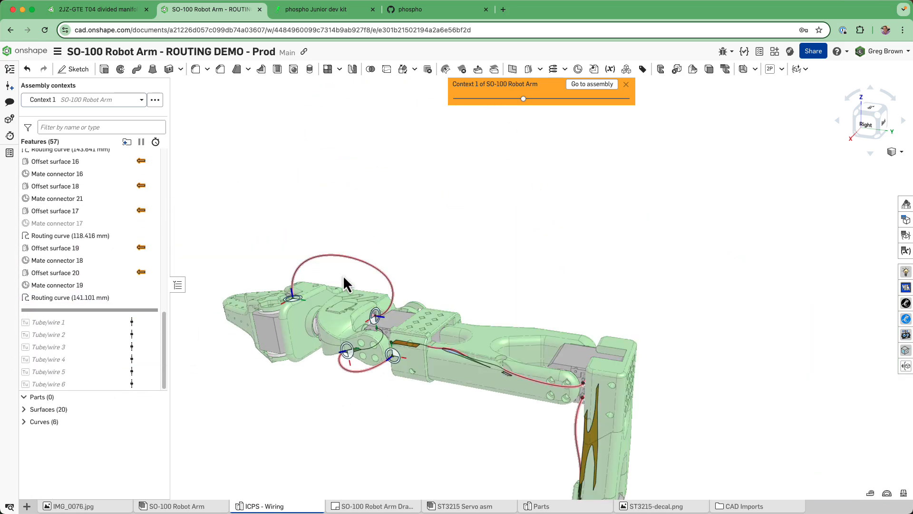
scroll(347, 273, up, 5)
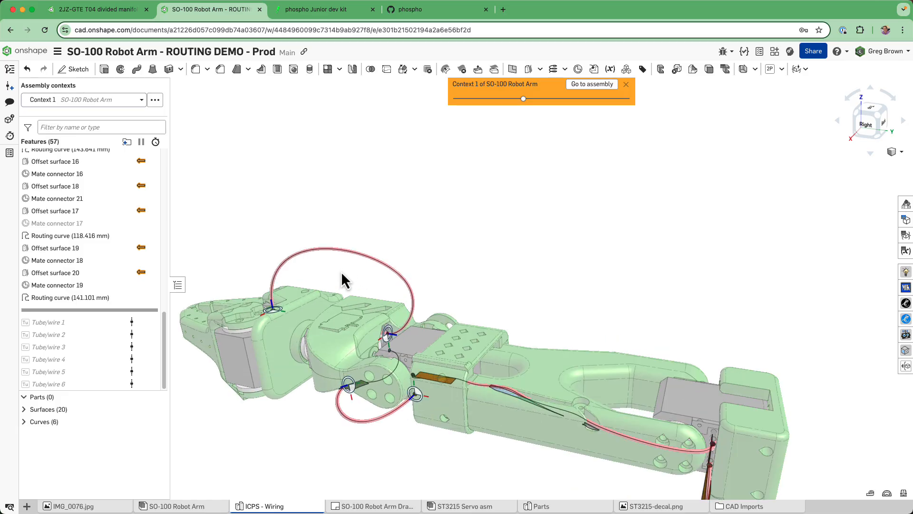
right_click(128, 311)
click(156, 332)
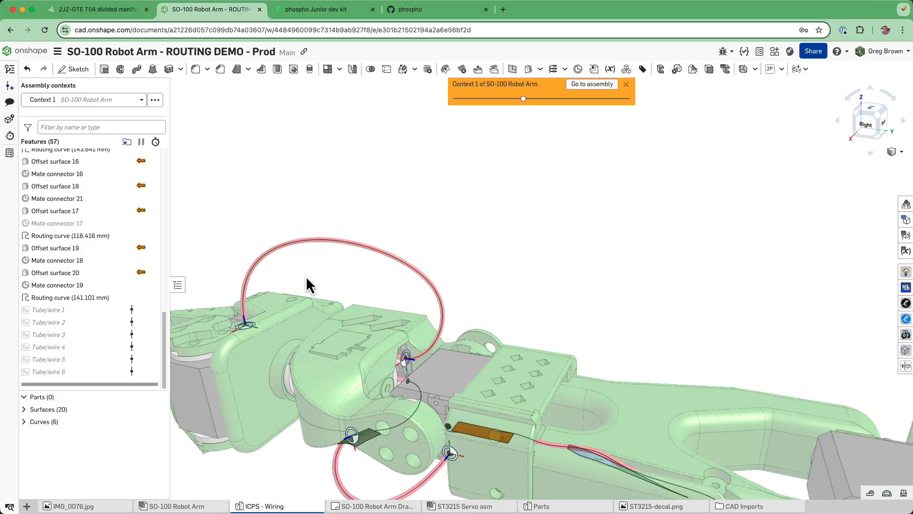
Examine the finished wires over the whole arm, especially their paths around the base, the shoulder servo and the control board
scroll(437, 204, down, 8)
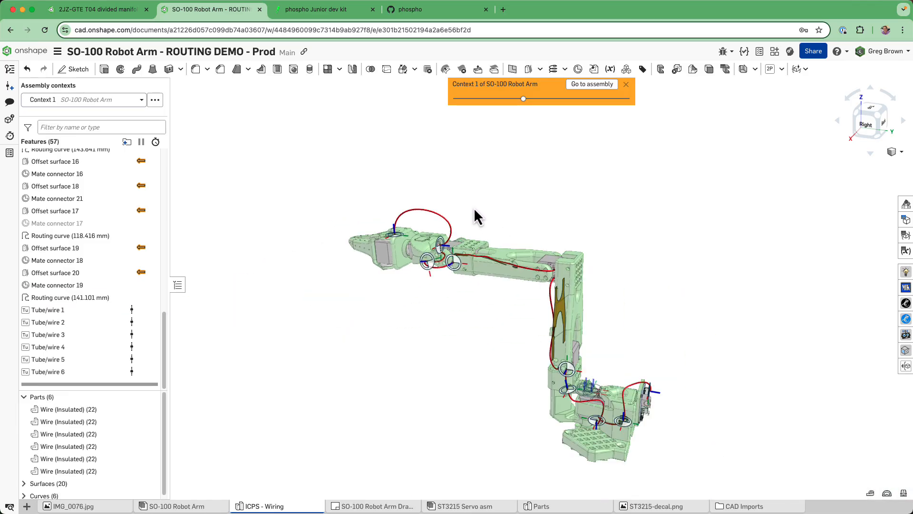
scroll(651, 415, up, 6)
mouse_move(651, 408)
right_down()
mouse_move(640, 399)
mouse_move(645, 388)
mouse_move(660, 401)
mouse_move(655, 410)
right_up()
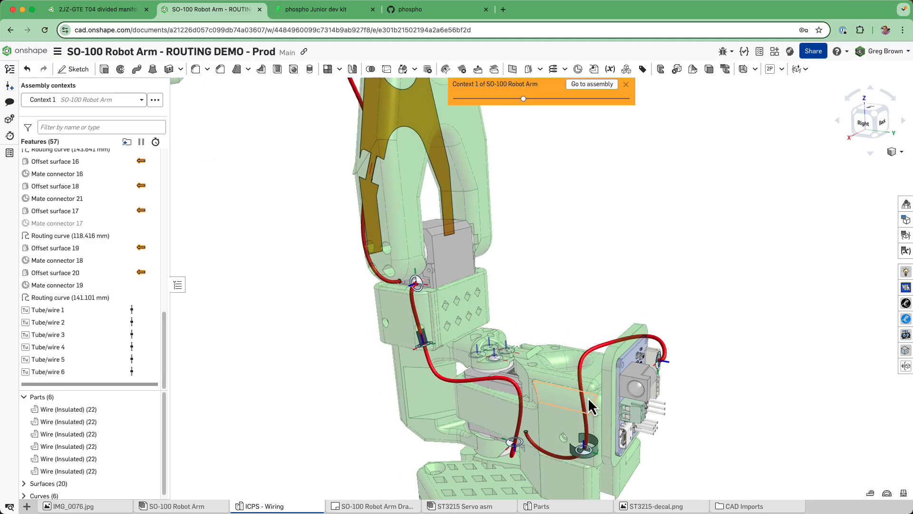
scroll(707, 451, down, 2)
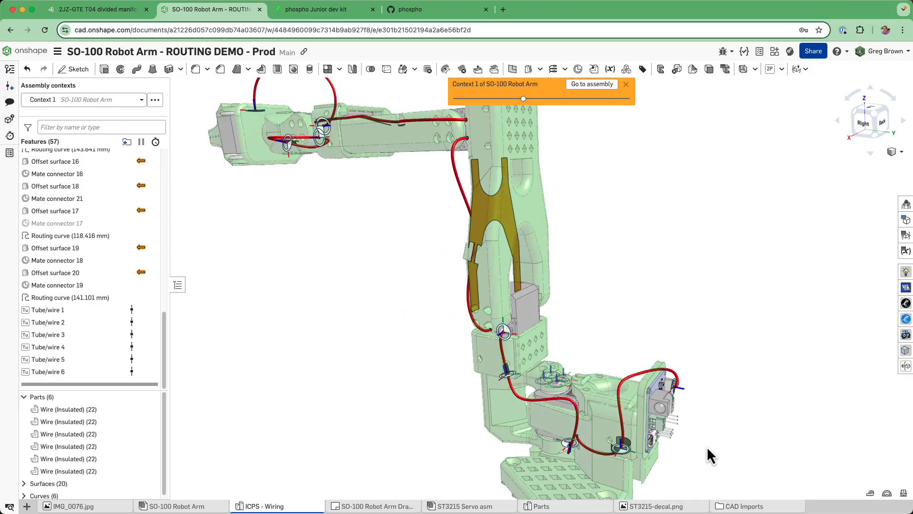
scroll(707, 446, down, 2)
right_drag(657, 387, 586, 376)
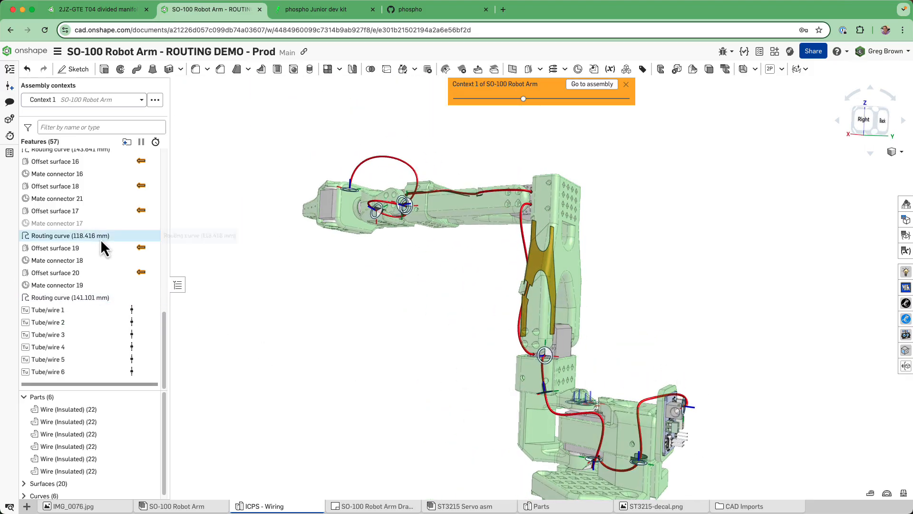
Review the routing curves, offset surfaces and mate connectors in the feature list against the wires, and inspect the arm in side view
scroll(107, 281, up, 3)
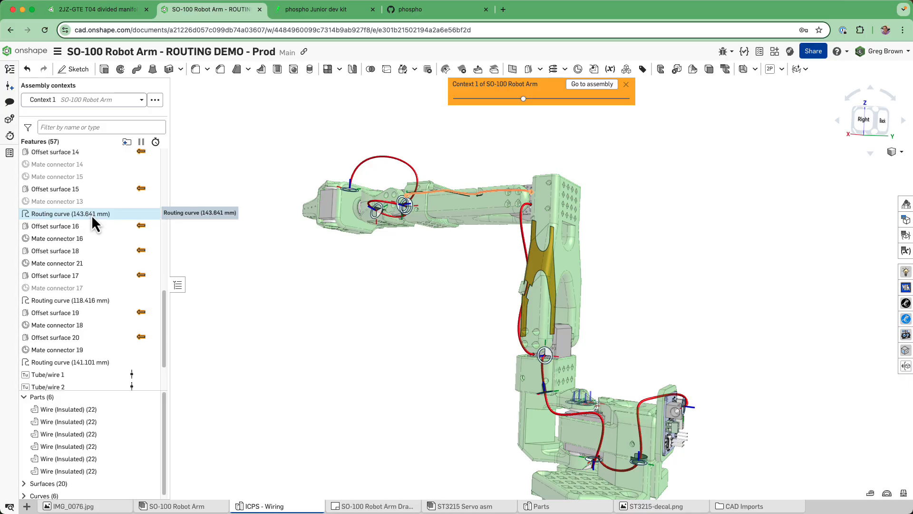
scroll(91, 217, up, 6)
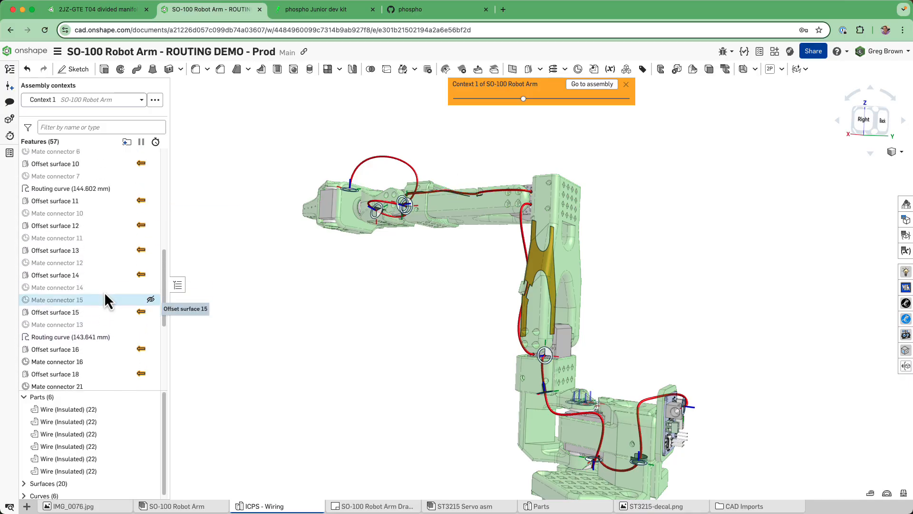
scroll(93, 242, up, 5)
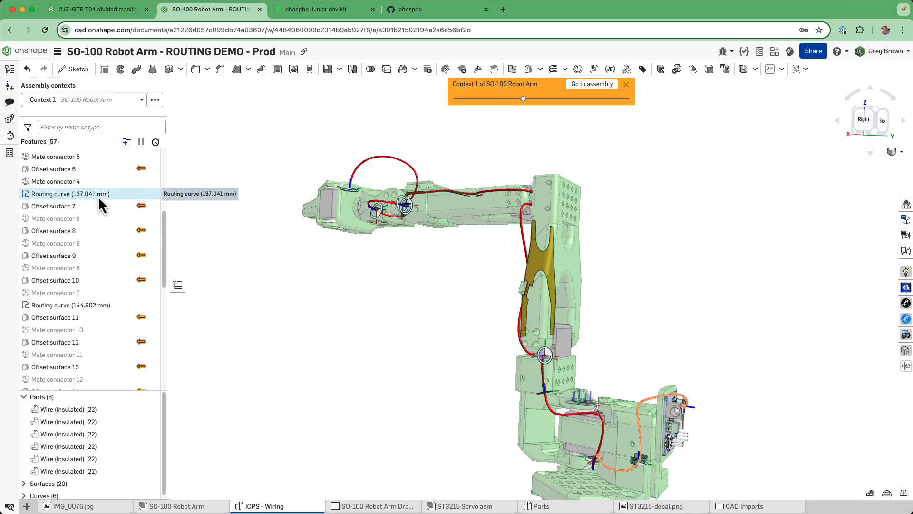
scroll(98, 209, up, 3)
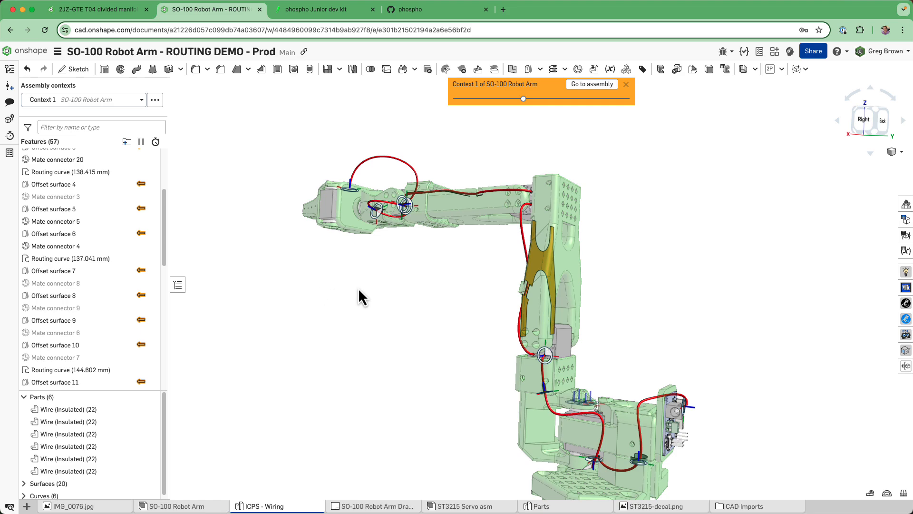
right_drag(435, 299, 463, 302)
scroll(648, 293, down, 3)
mouse_move(649, 292)
right_down()
mouse_move(638, 281)
mouse_move(647, 284)
mouse_move(640, 292)
right_up()
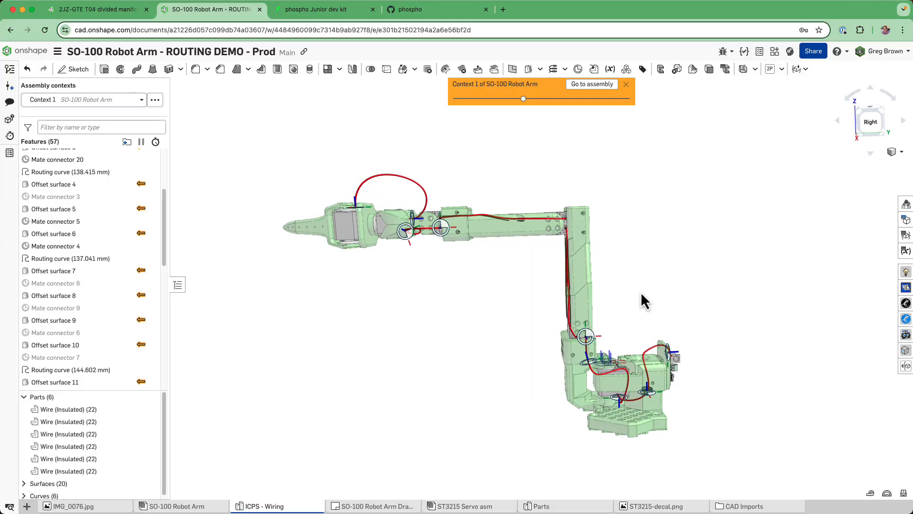
scroll(602, 289, up, 2)
right_drag(356, 304, 396, 301)
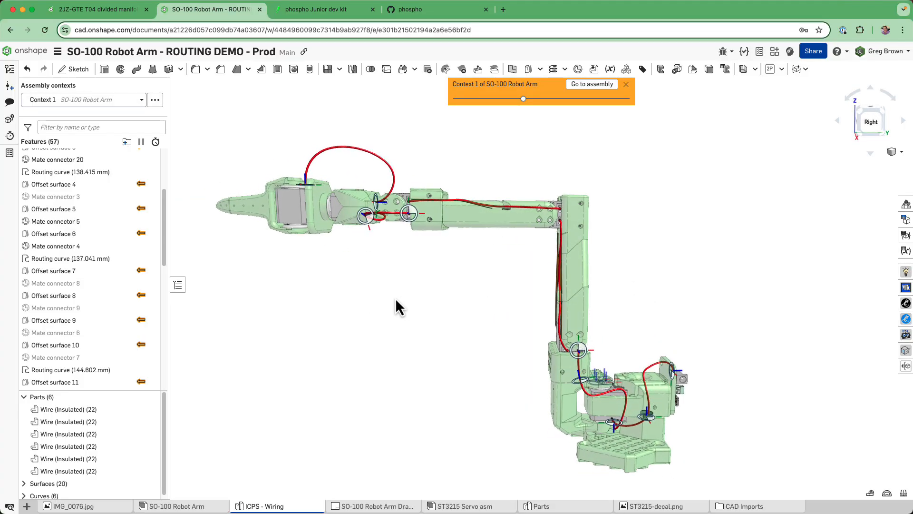
Open the SO-100 Robot Arm assembly and compare the arm's pose and wires with the photo IMG_0076.jpg
click(148, 505)
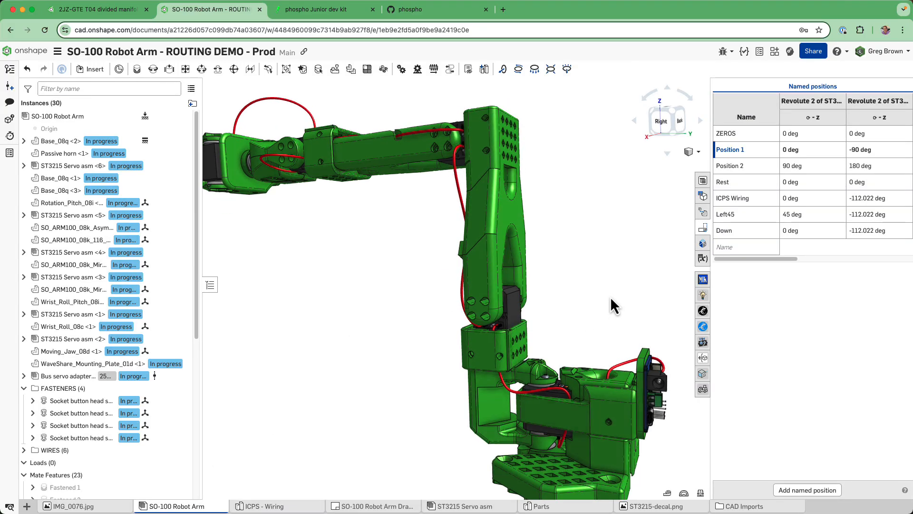
scroll(609, 298, down, 3)
scroll(609, 299, down, 5)
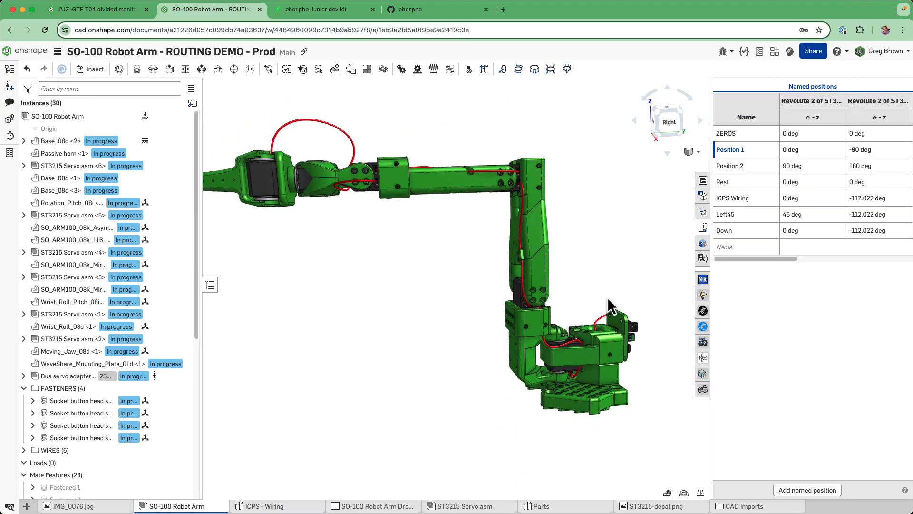
click(82, 506)
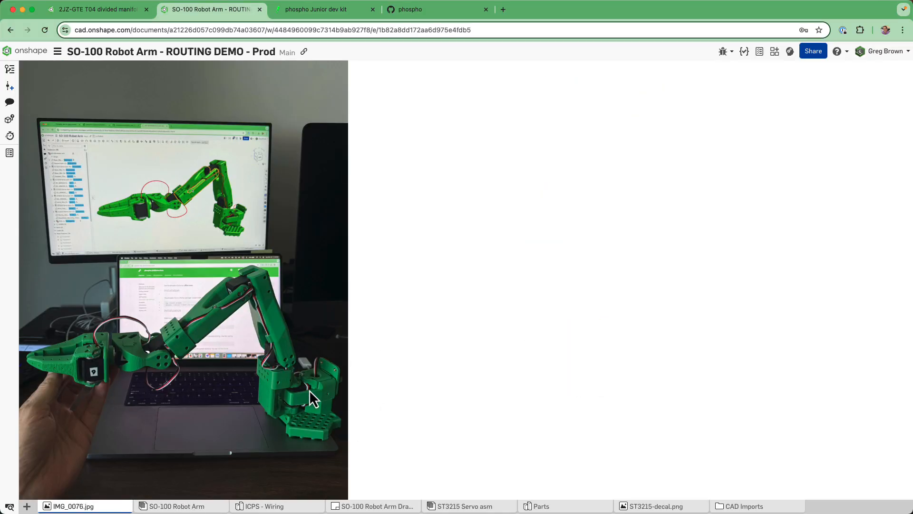
mouse_move(202, 508)
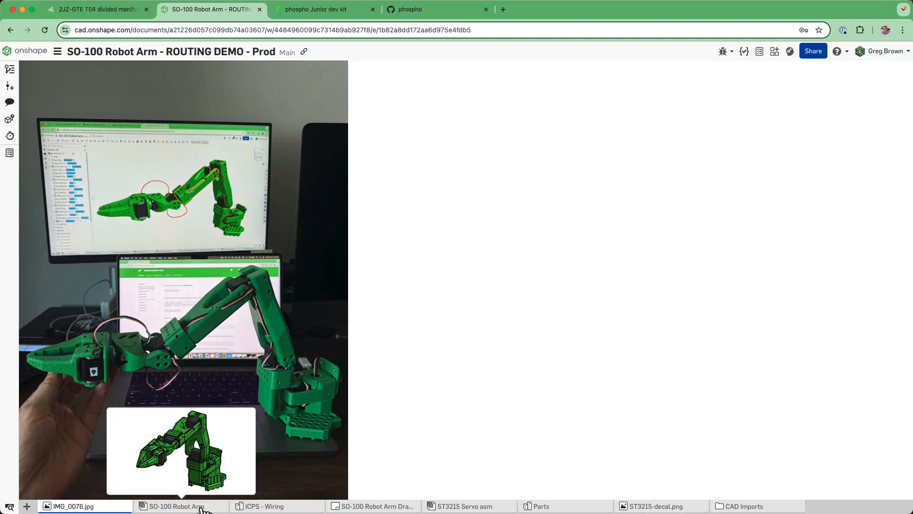
click(190, 506)
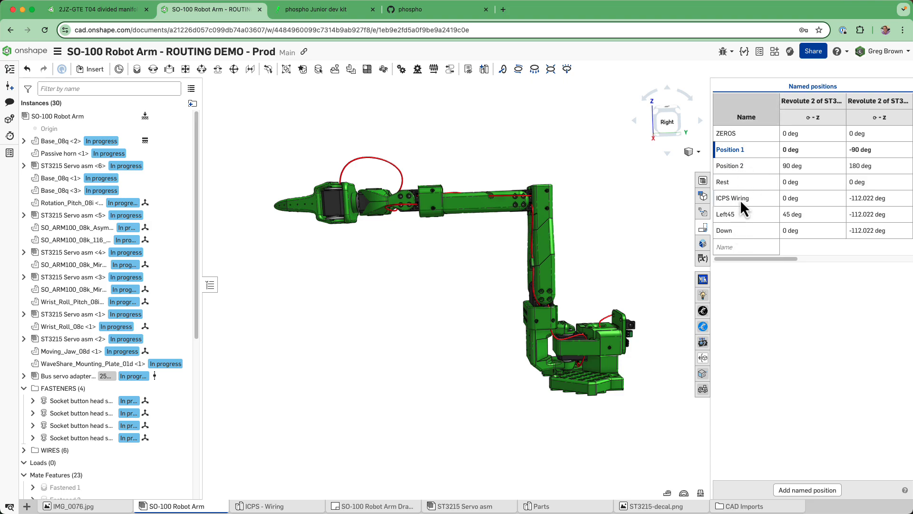
click(125, 507)
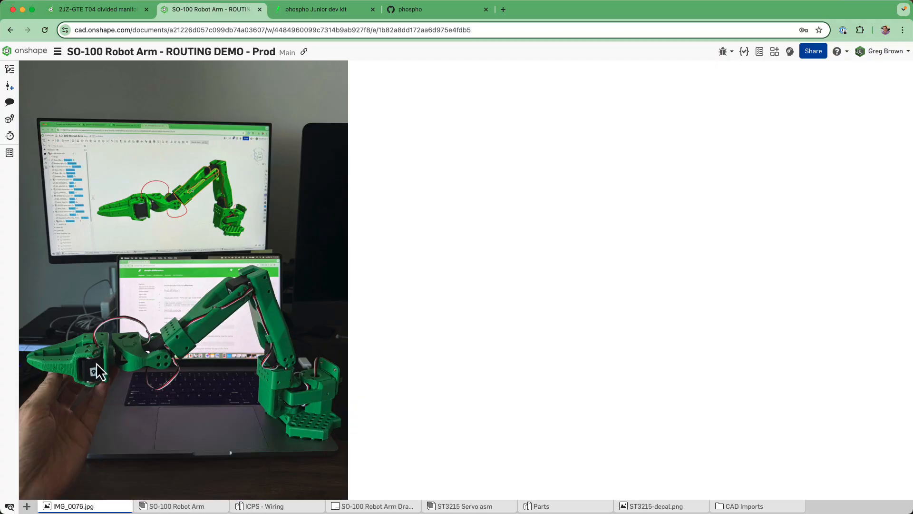
Return to the SO-100 Robot Arm assembly and apply the named position ICPS Wiring
click(162, 507)
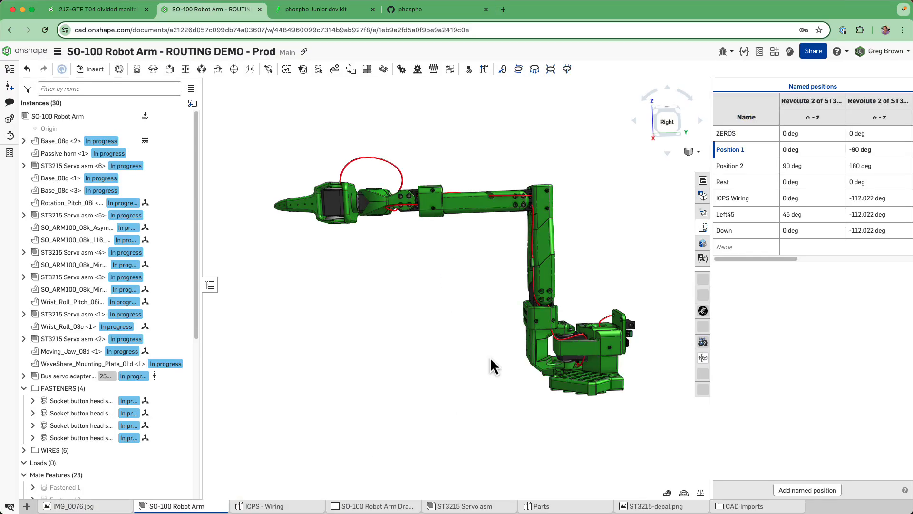
right_click(747, 199)
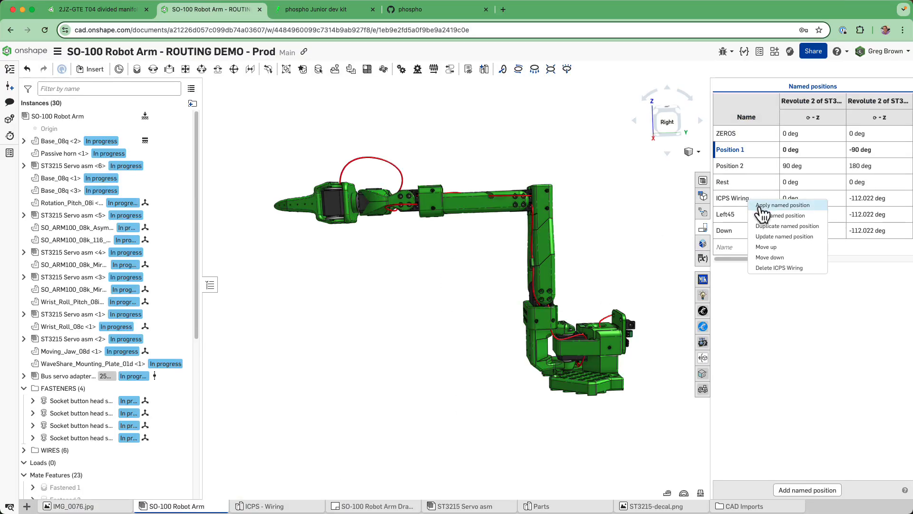
click(761, 206)
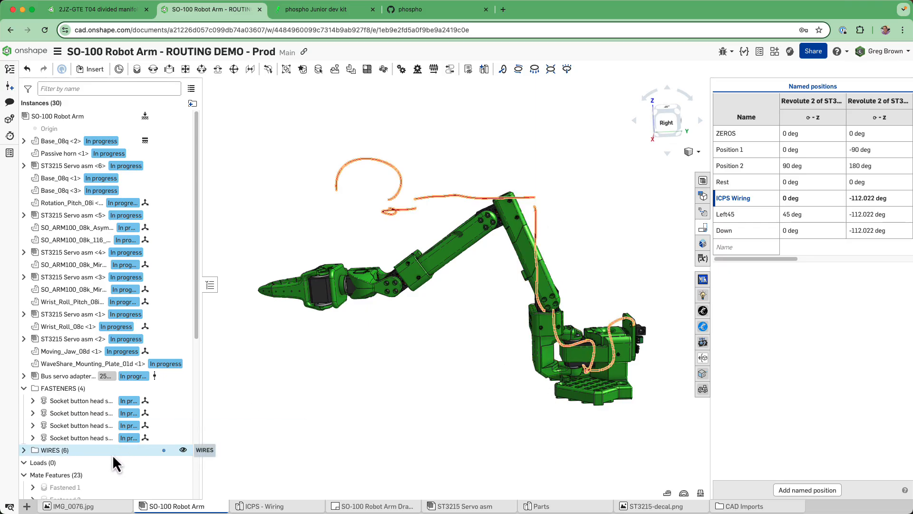
Expand the WIRES folder and update Context 1 from its first insulated wire
mouse_move(165, 453)
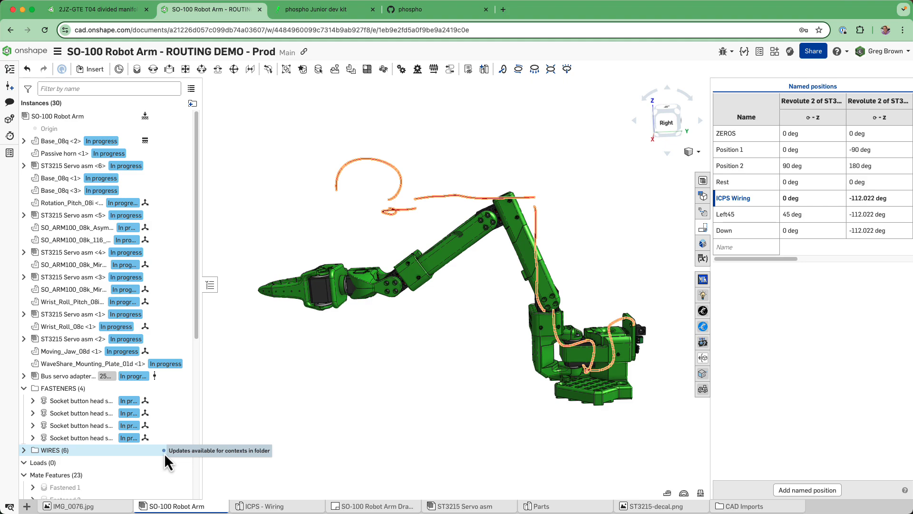
click(24, 450)
scroll(106, 410, down, 3)
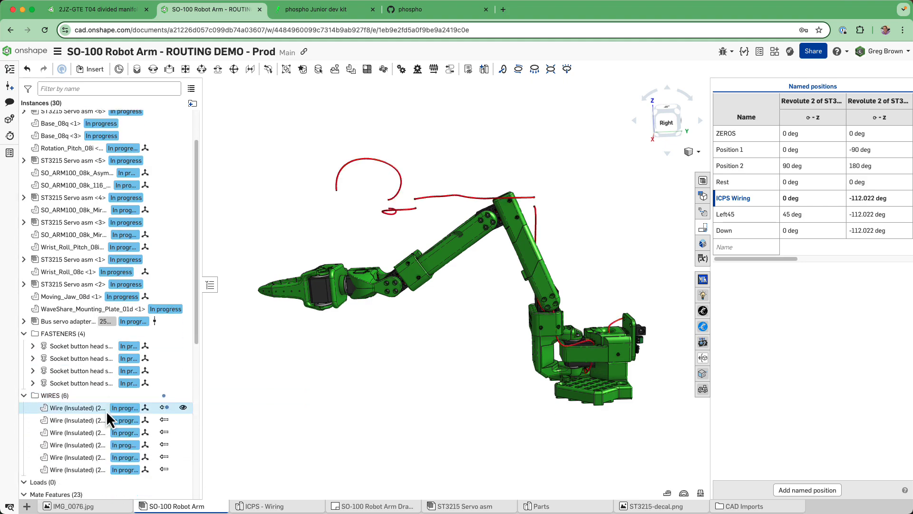
right_click(81, 403)
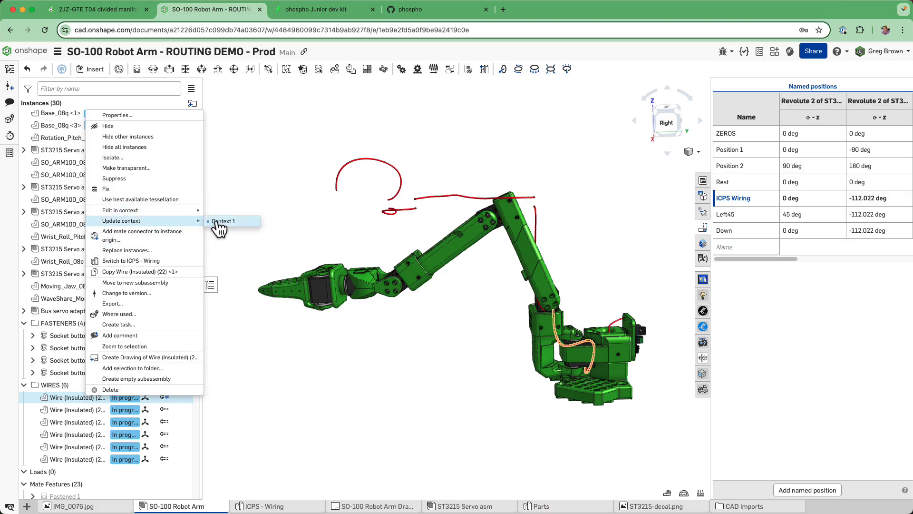
click(216, 222)
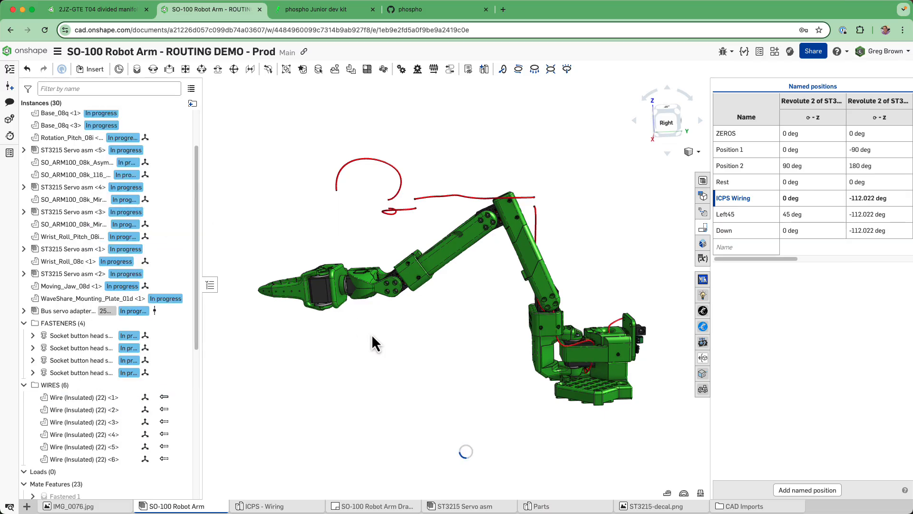
Examine how the updated wires run from the base up through the upper arm and elbow in the new pose
mouse_move(425, 313)
right_down()
mouse_move(433, 337)
mouse_move(433, 302)
right_up()
scroll(576, 348, up, 5)
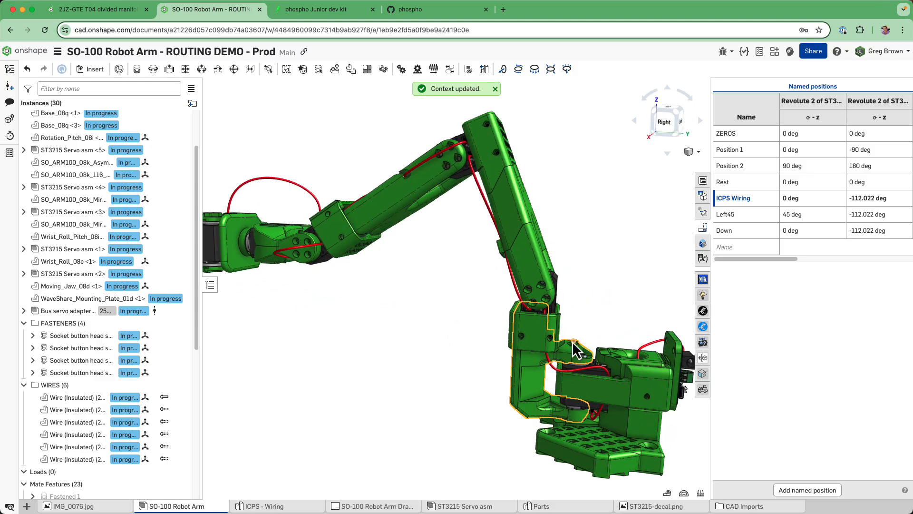
mouse_move(573, 346)
right_down()
mouse_move(561, 323)
mouse_move(563, 294)
mouse_move(560, 324)
mouse_move(585, 302)
mouse_move(569, 341)
right_up()
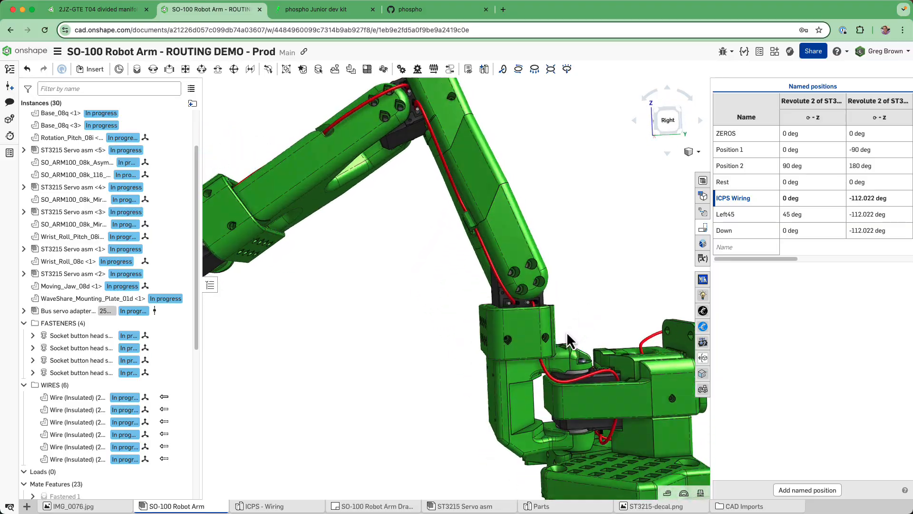
scroll(551, 300, down, 2)
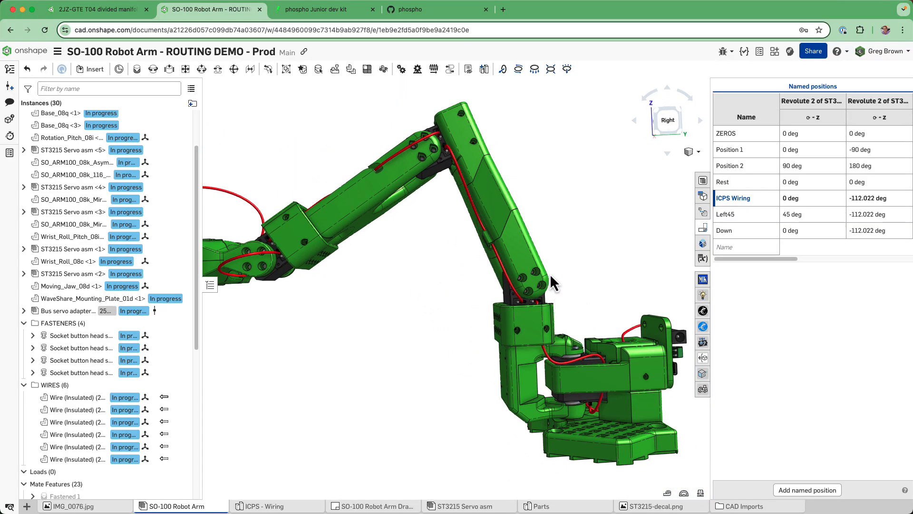
right_drag(550, 277, 543, 276)
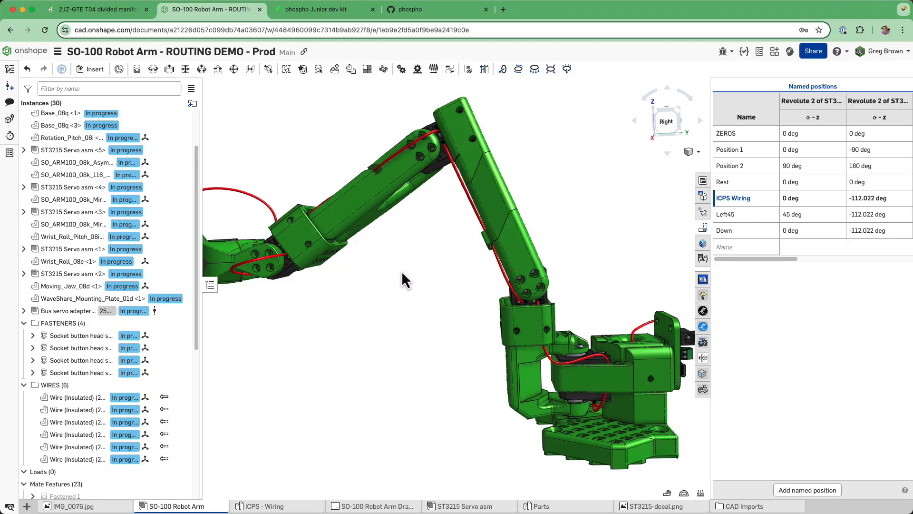
right_drag(402, 274, 341, 280)
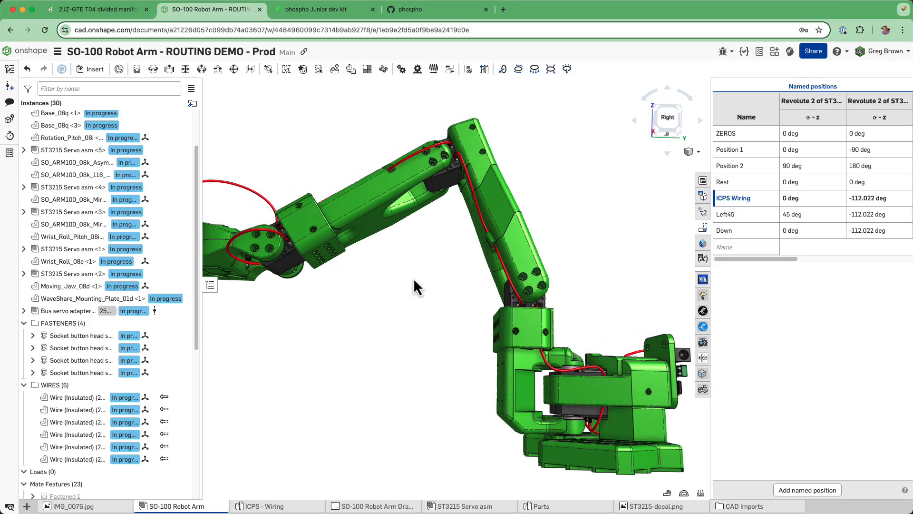
Examine the updated wire loops around the forearm, wrist and gripper from several angles, ending with a side view of the arm
middle_drag(414, 280, 521, 285)
right_drag(520, 315, 481, 307)
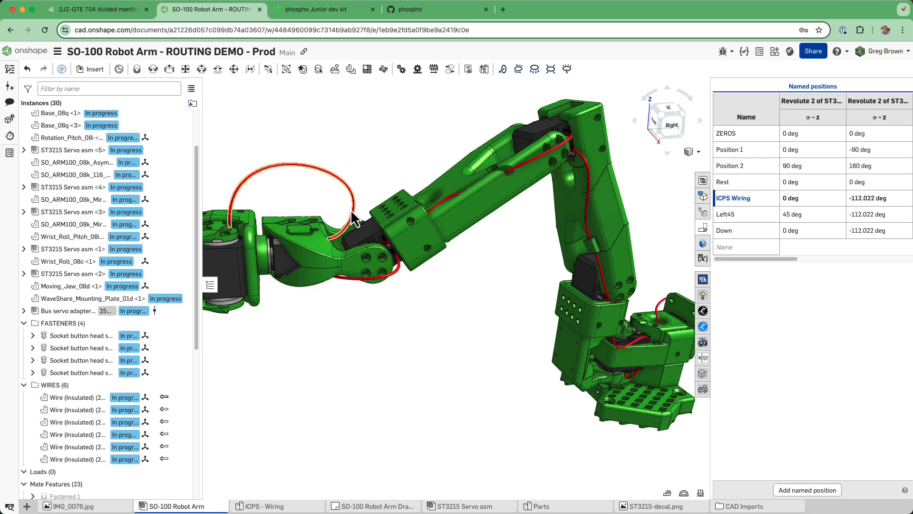
right_drag(249, 188, 307, 224)
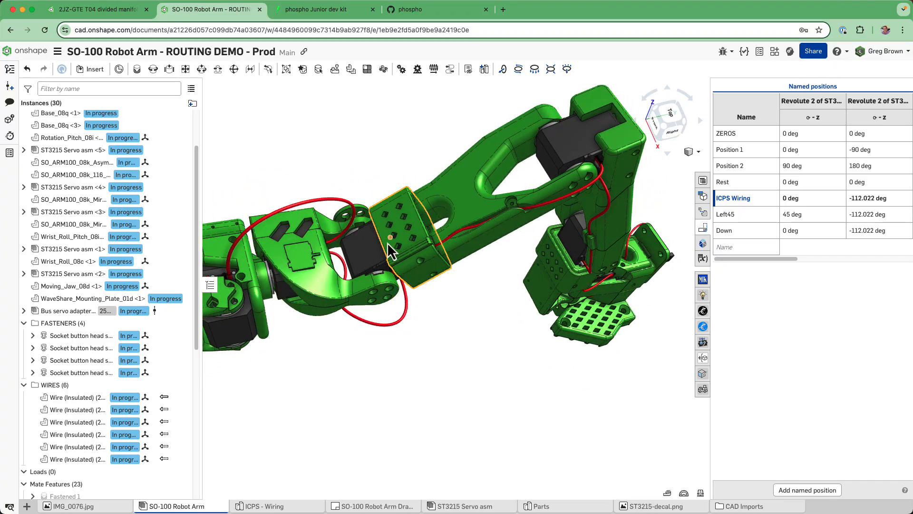
right_drag(404, 258, 387, 230)
right_drag(458, 237, 483, 229)
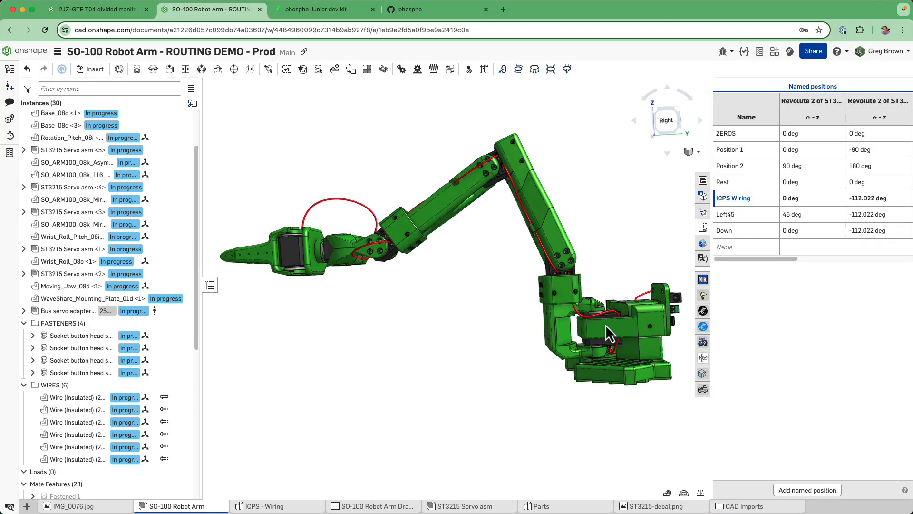
Compare the photo IMG_0076.jpg of the physical arm with the SO-100 Robot Arm assembly, checking its wires from the side and rear
click(114, 508)
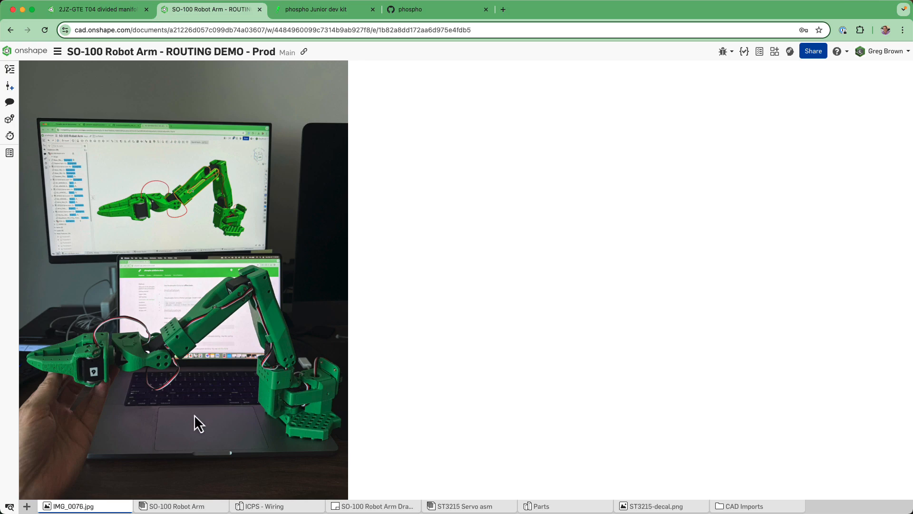
click(167, 506)
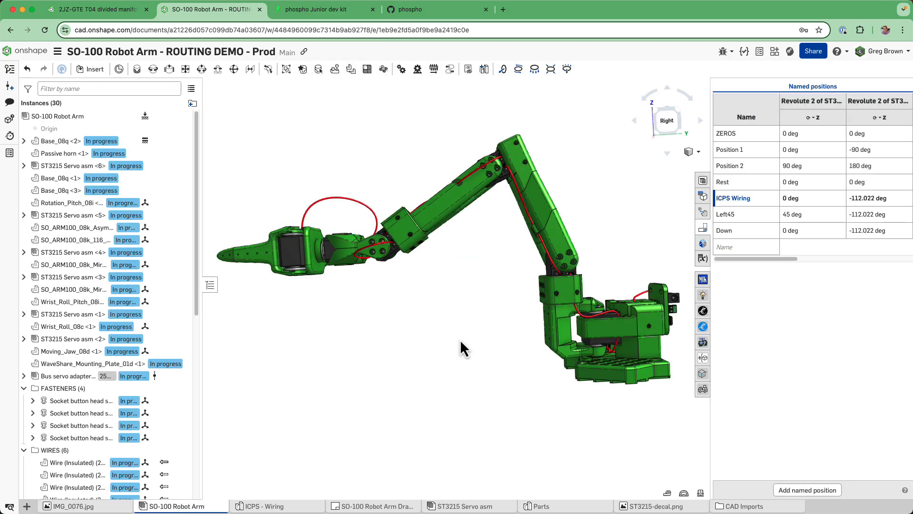
right_drag(461, 339, 438, 341)
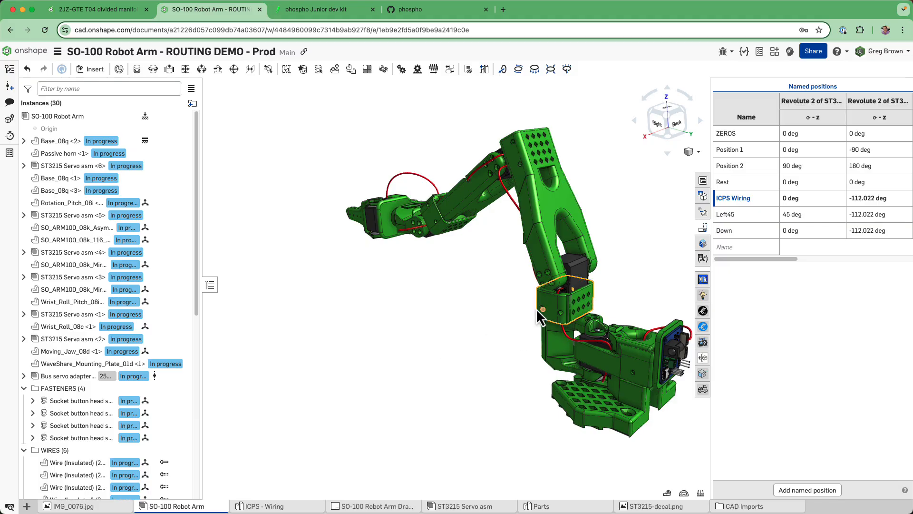
scroll(343, 312, down, 2)
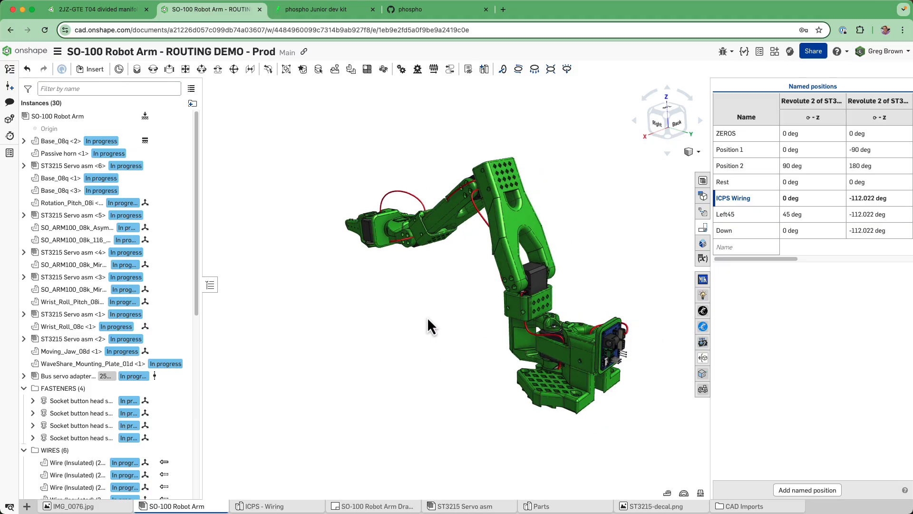
scroll(632, 346, up, 3)
right_drag(634, 346, 655, 346)
scroll(656, 381, down, 5)
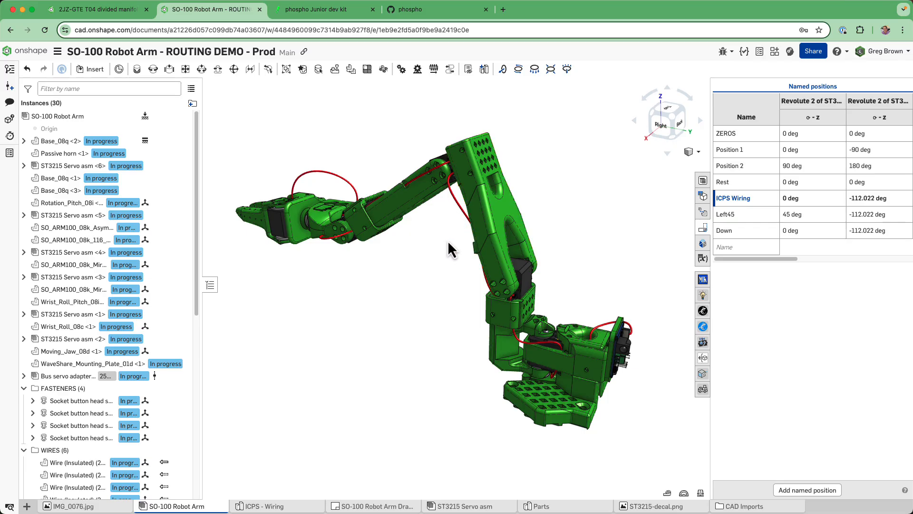
Examine the routed wires from the gripper and wrist loops along the arm to the base and its controller board, from several angles
right_drag(466, 257, 493, 298)
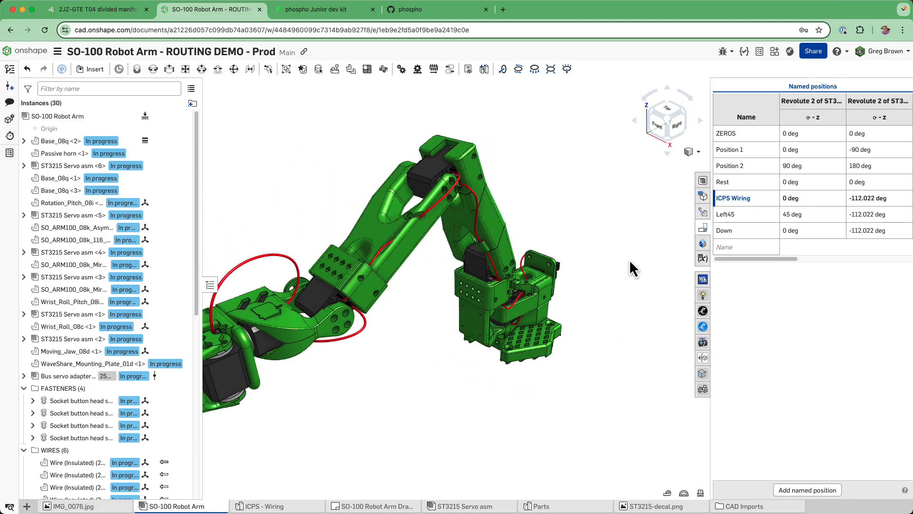
scroll(629, 258, down, 3)
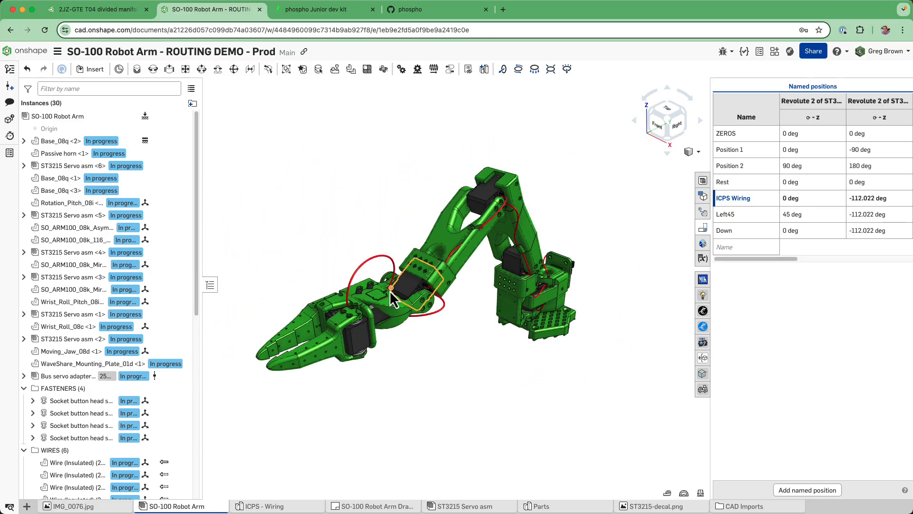
scroll(437, 281, up, 3)
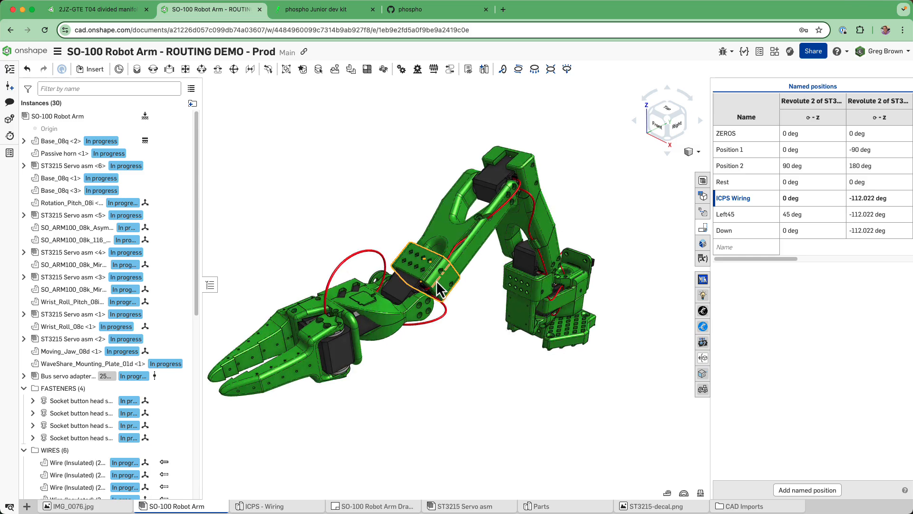
right_drag(437, 288, 395, 285)
scroll(339, 213, down, 2)
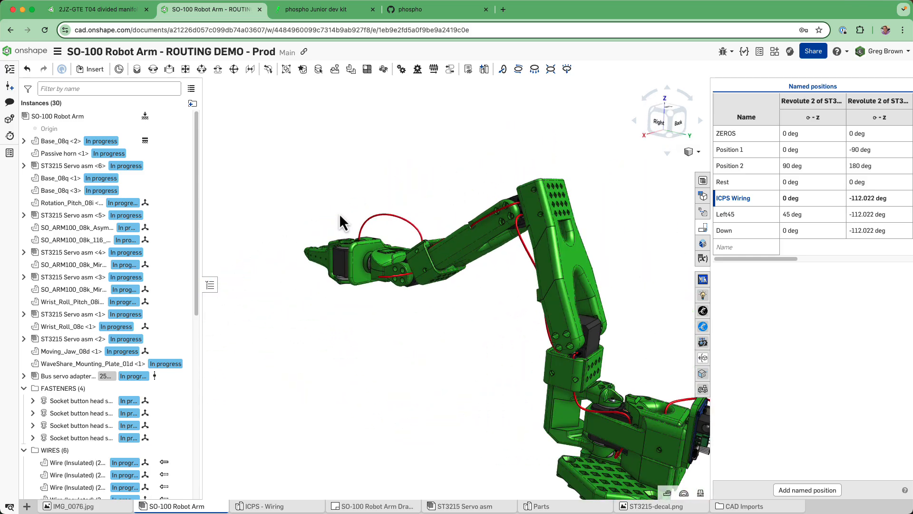
scroll(407, 278, down, 2)
scroll(612, 389, up, 5)
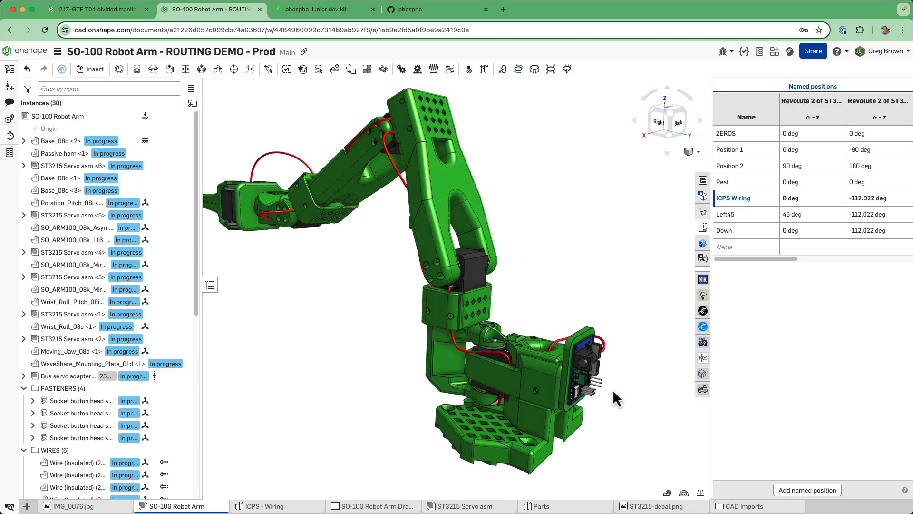
right_drag(509, 353, 596, 347)
scroll(540, 334, up, 5)
scroll(594, 340, down, 8)
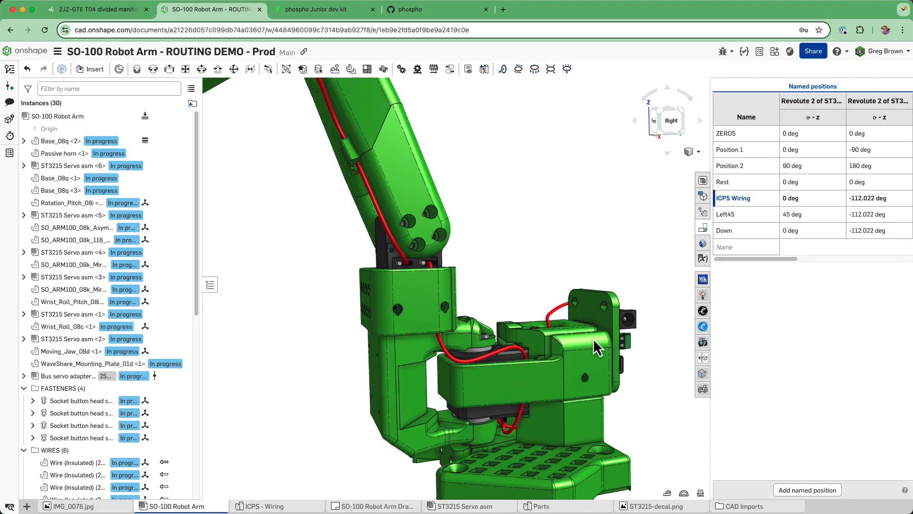
scroll(592, 338, down, 8)
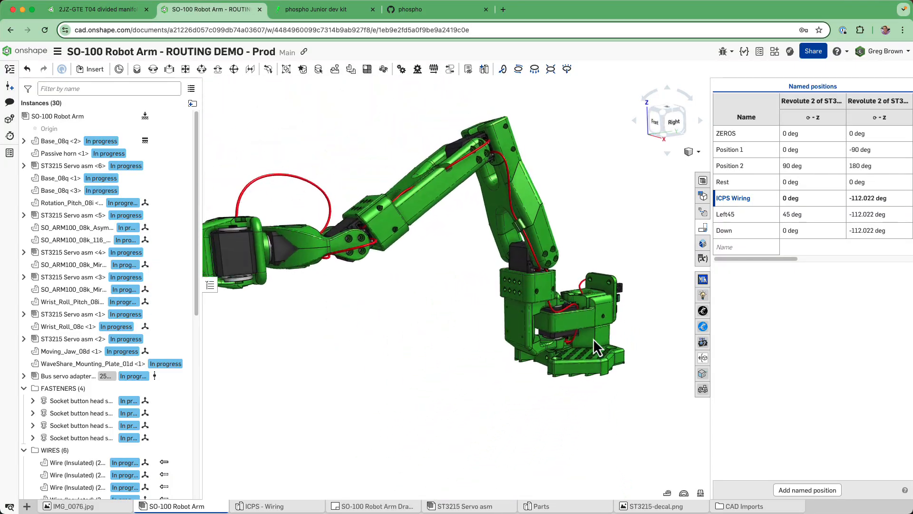